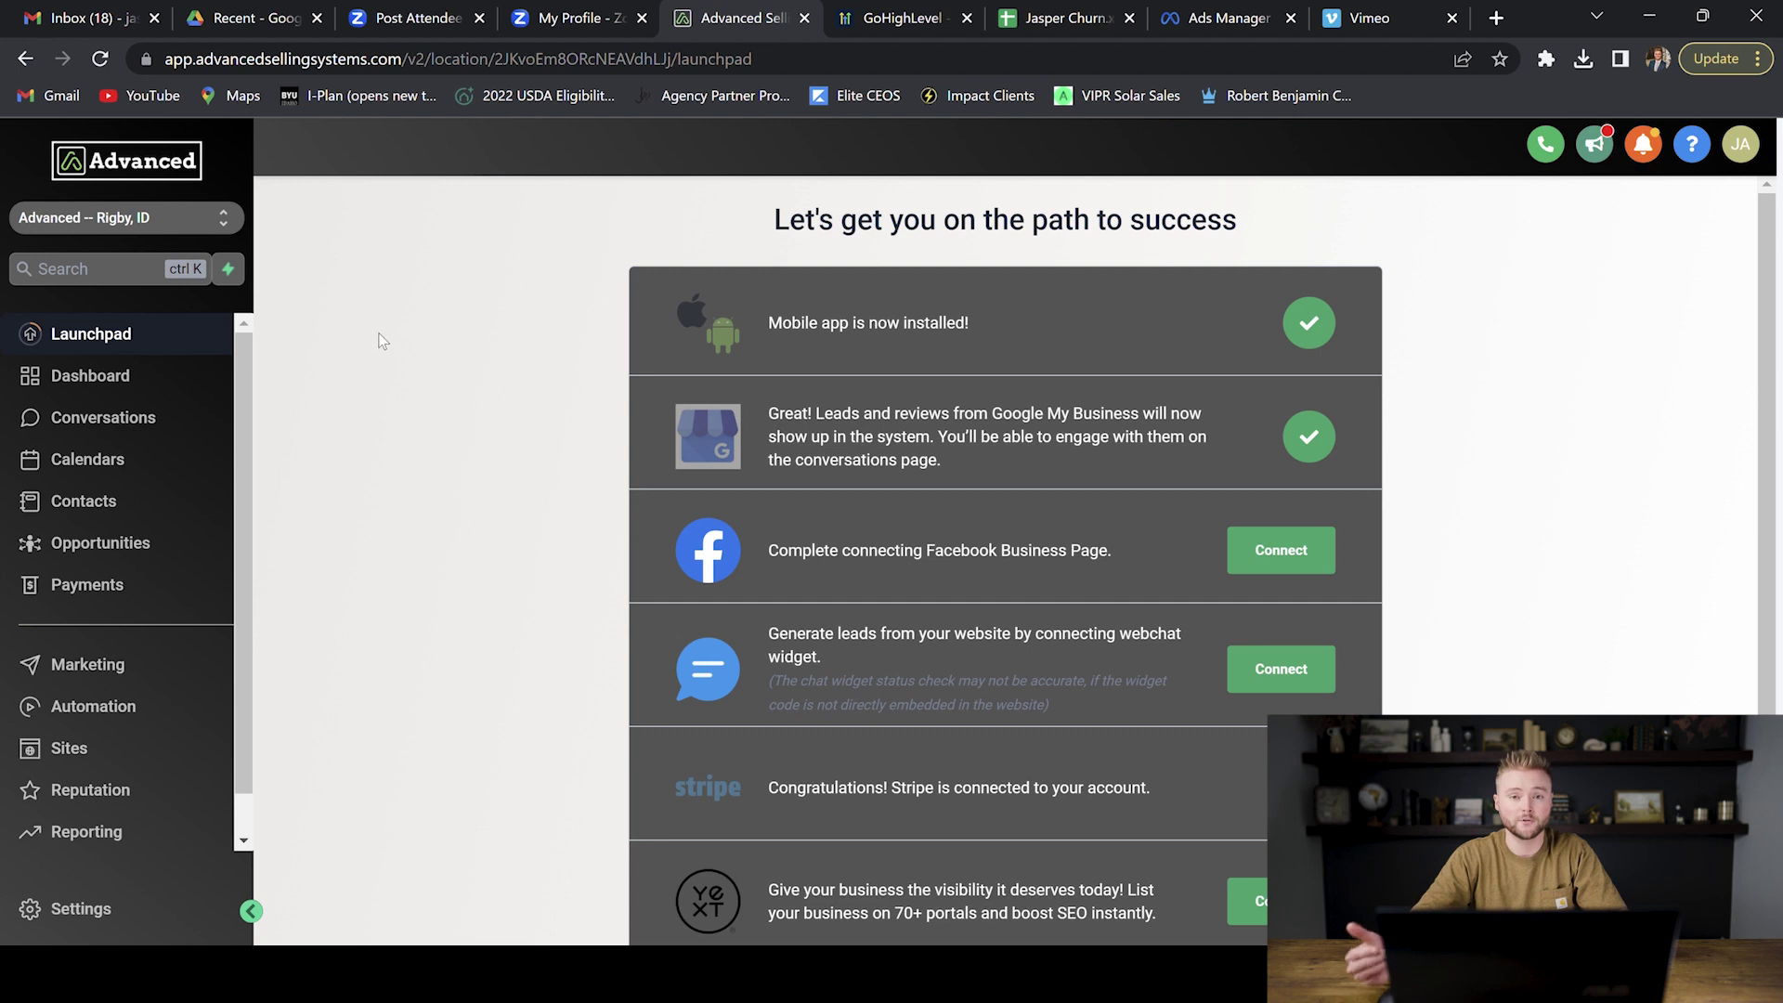
Navigate from Sites to Surveys and start a new survey in the builder.
click(73, 746)
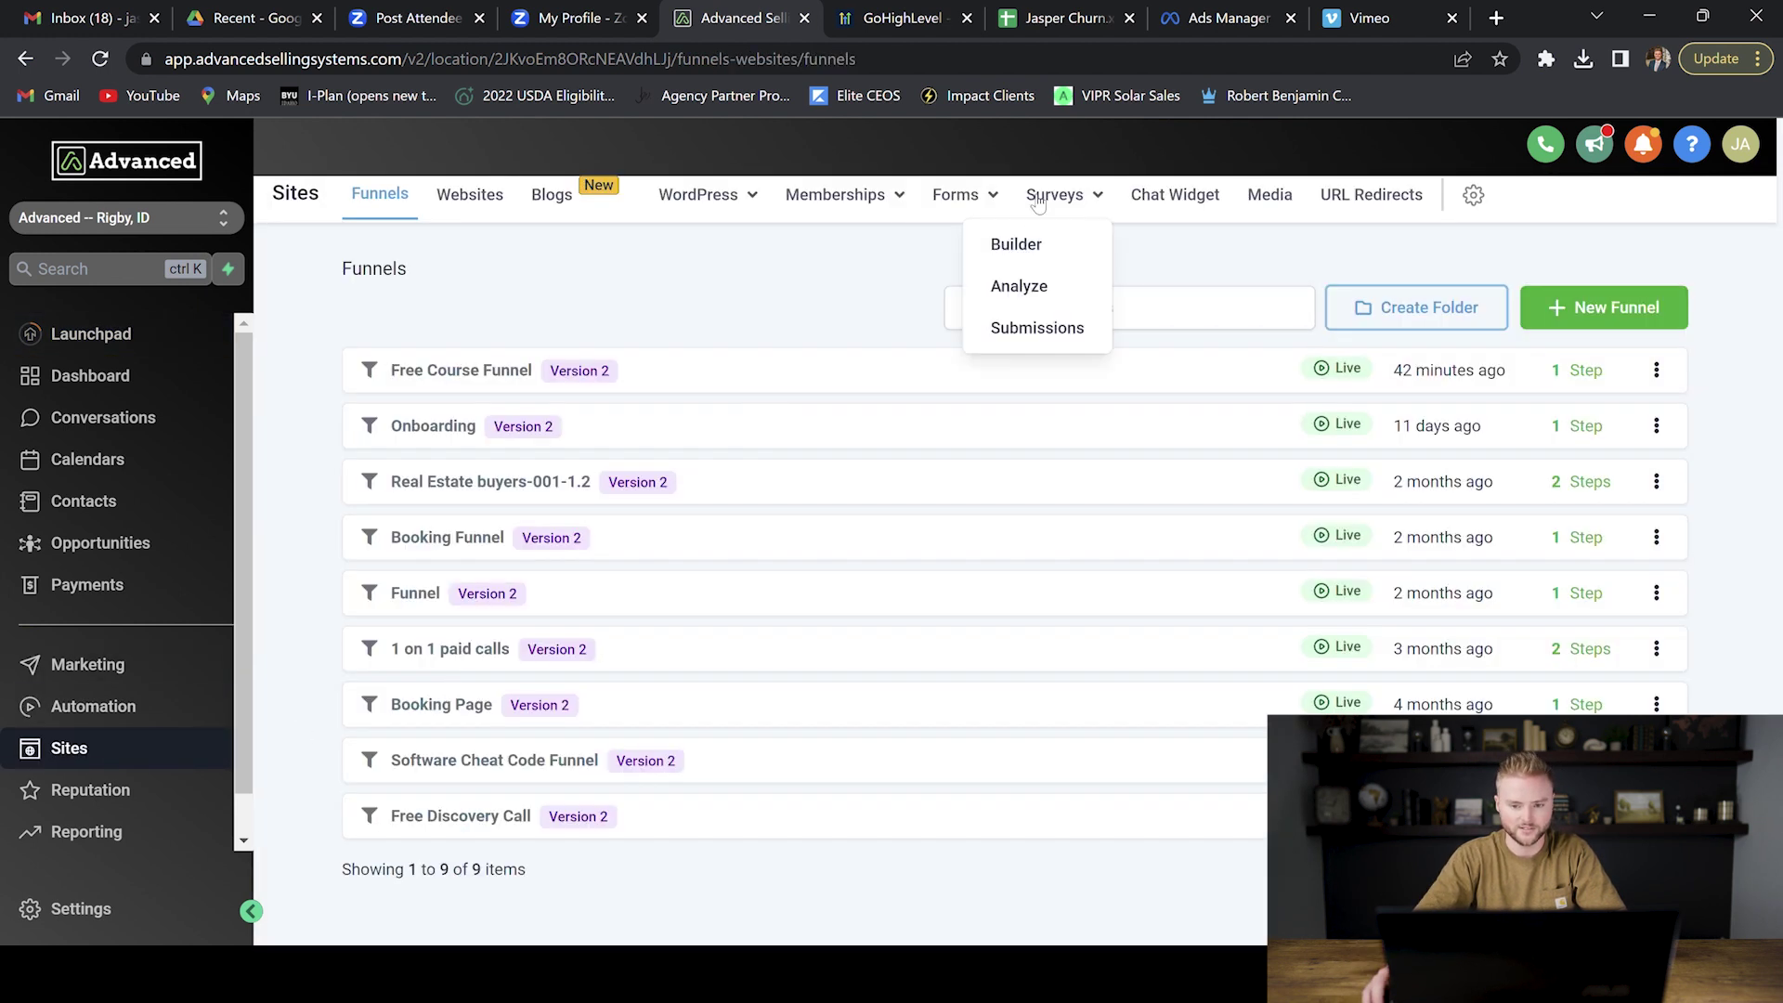
click(1024, 247)
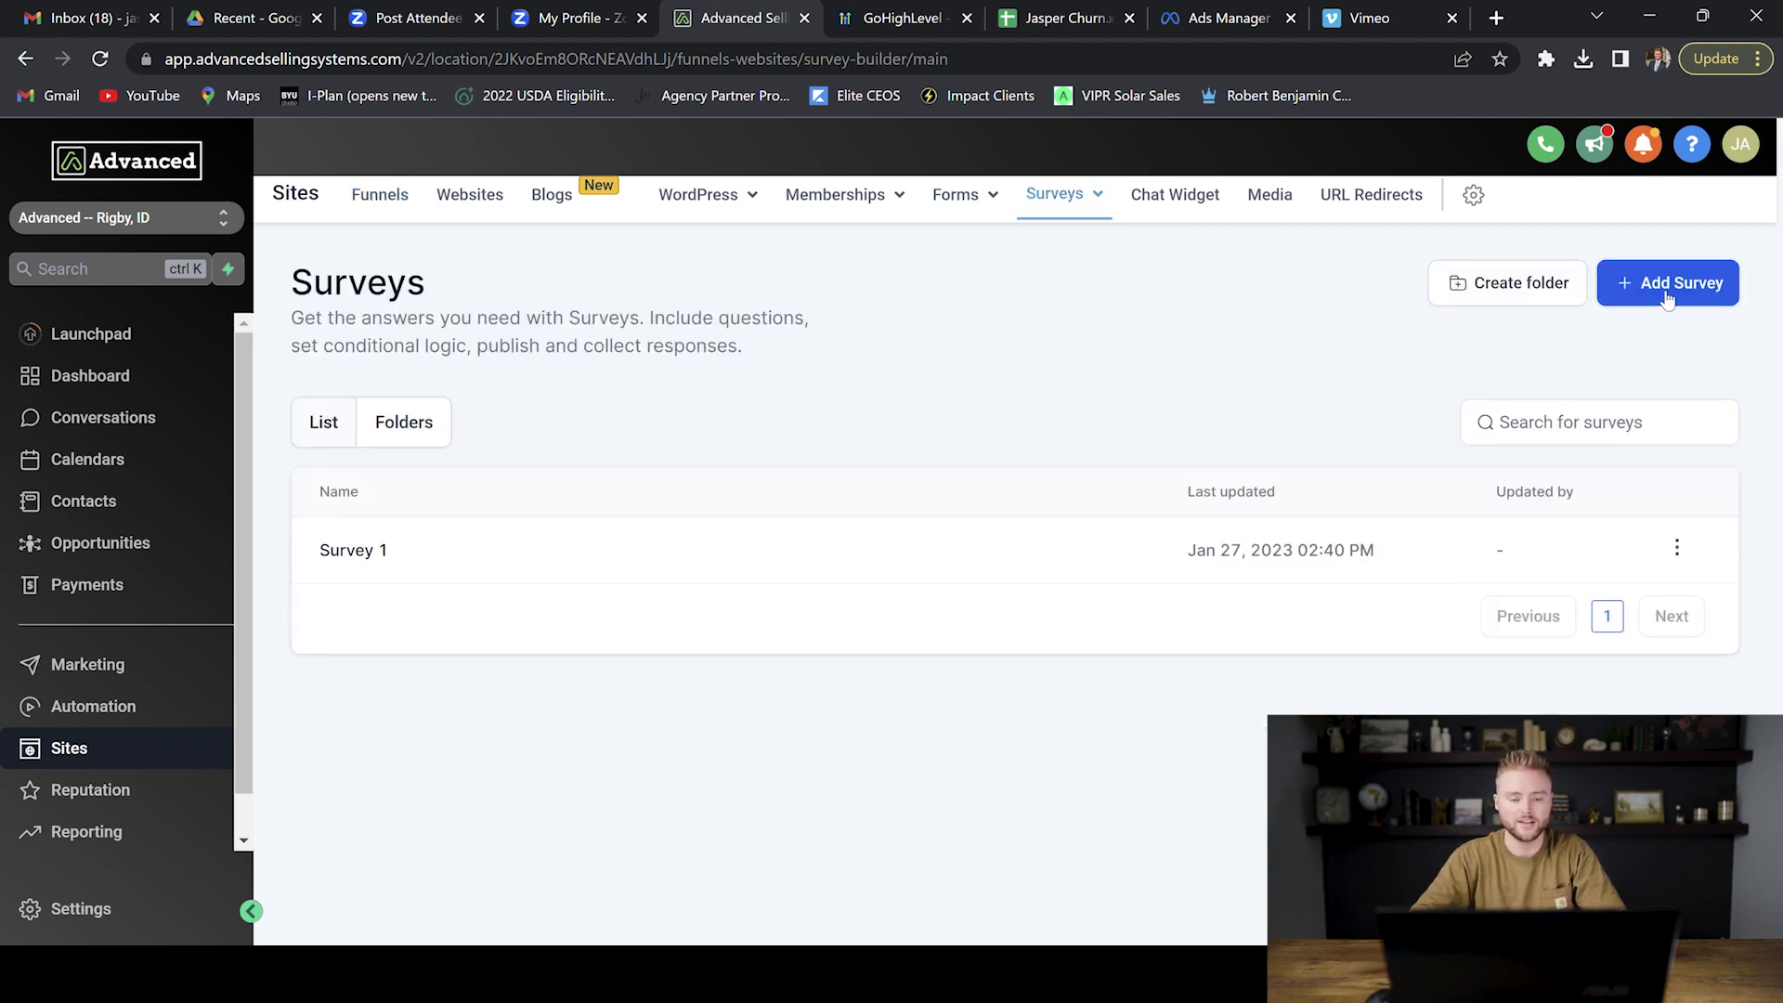
click(1667, 299)
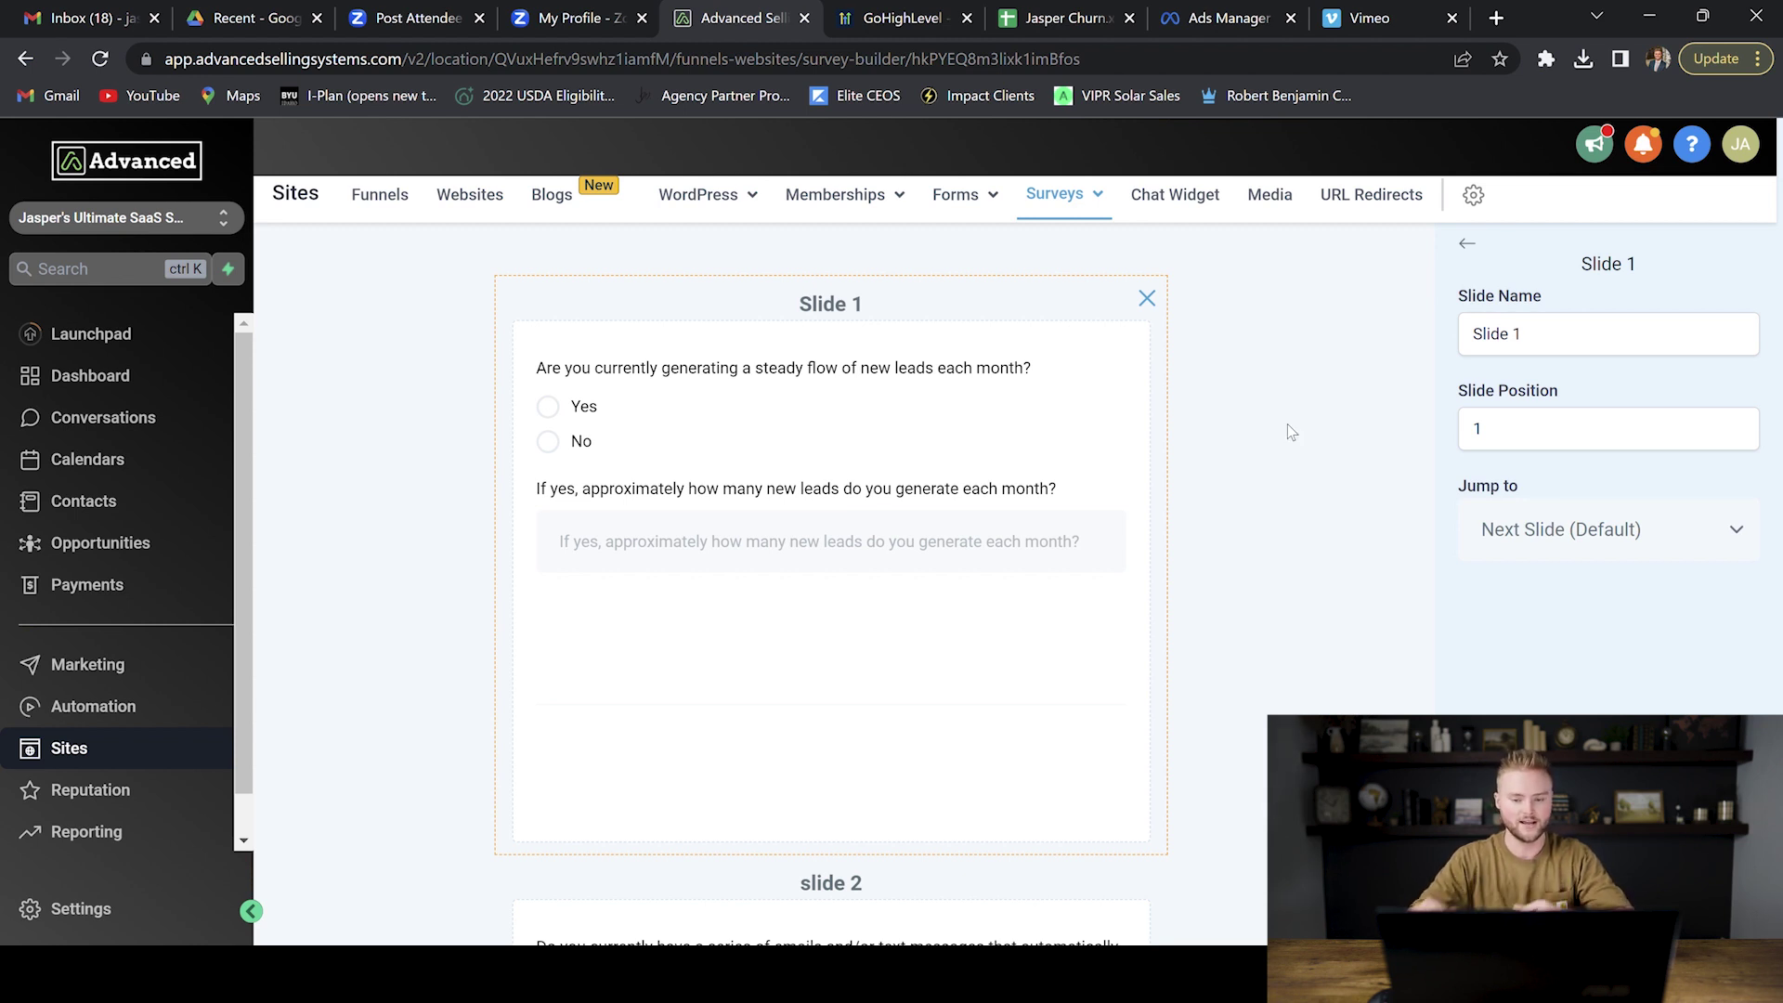
scroll(1287, 423, down, 8)
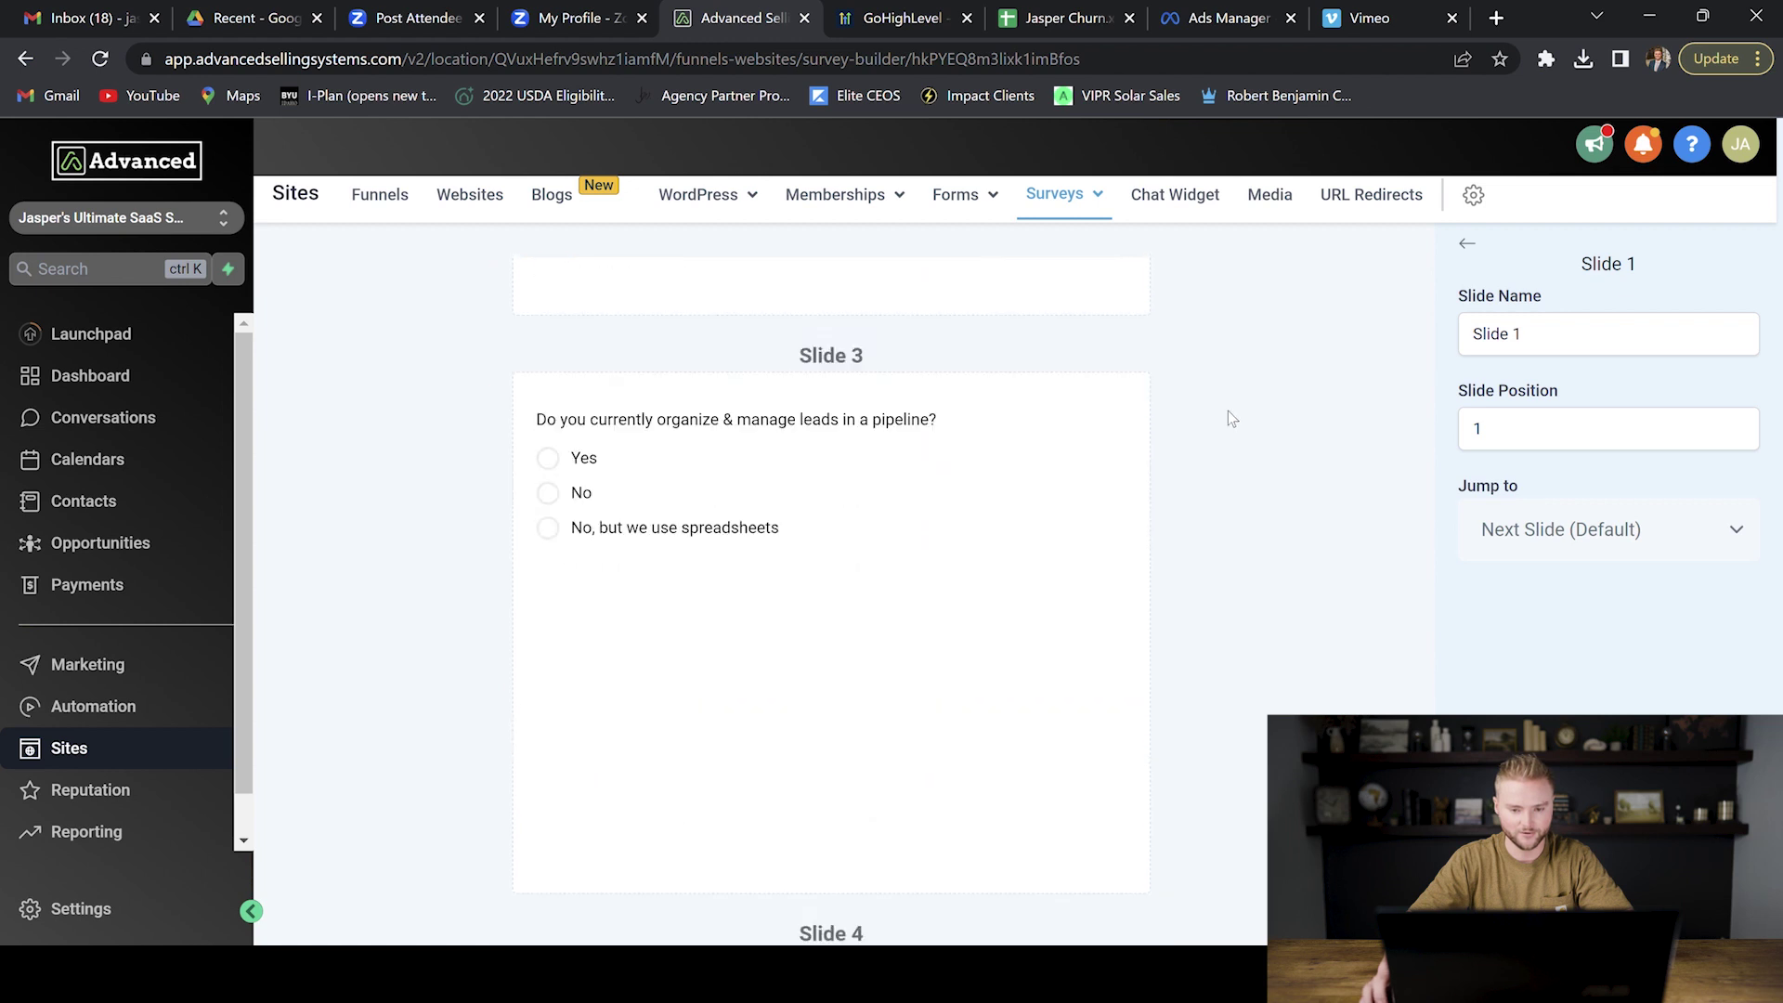
scroll(1228, 406, down, 3)
scroll(1227, 408, down, 3)
scroll(1235, 405, up, 10)
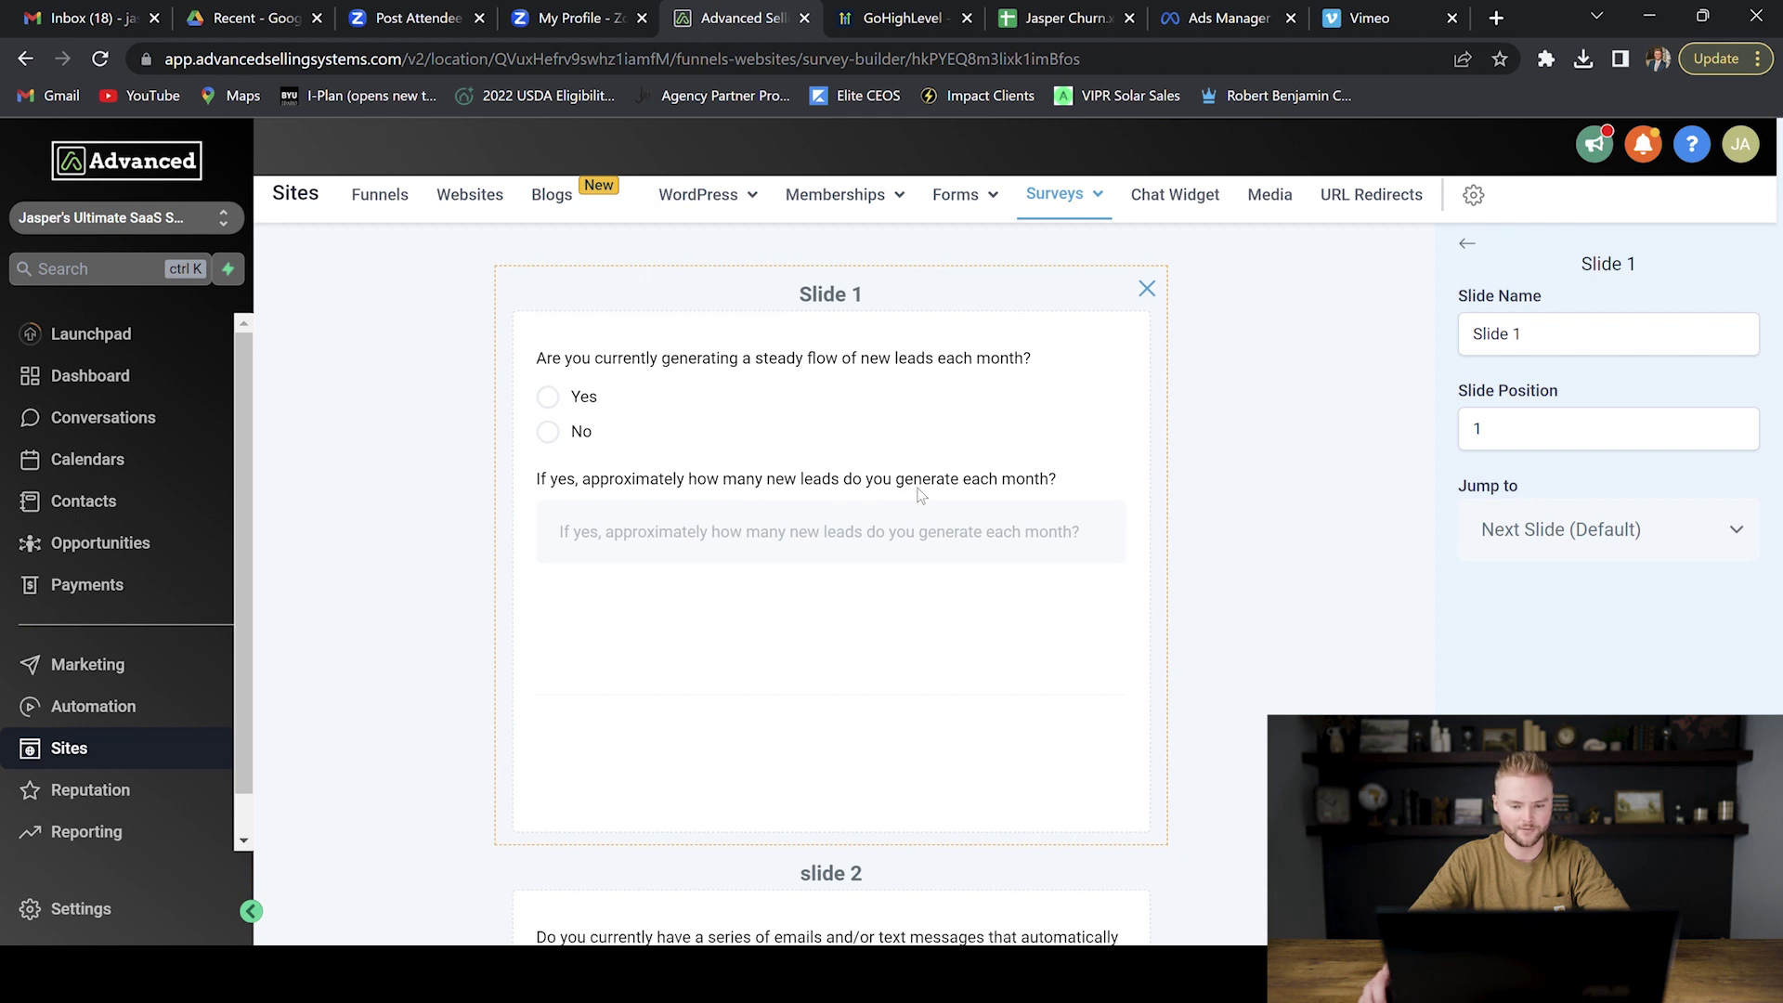
scroll(750, 474, down, 4)
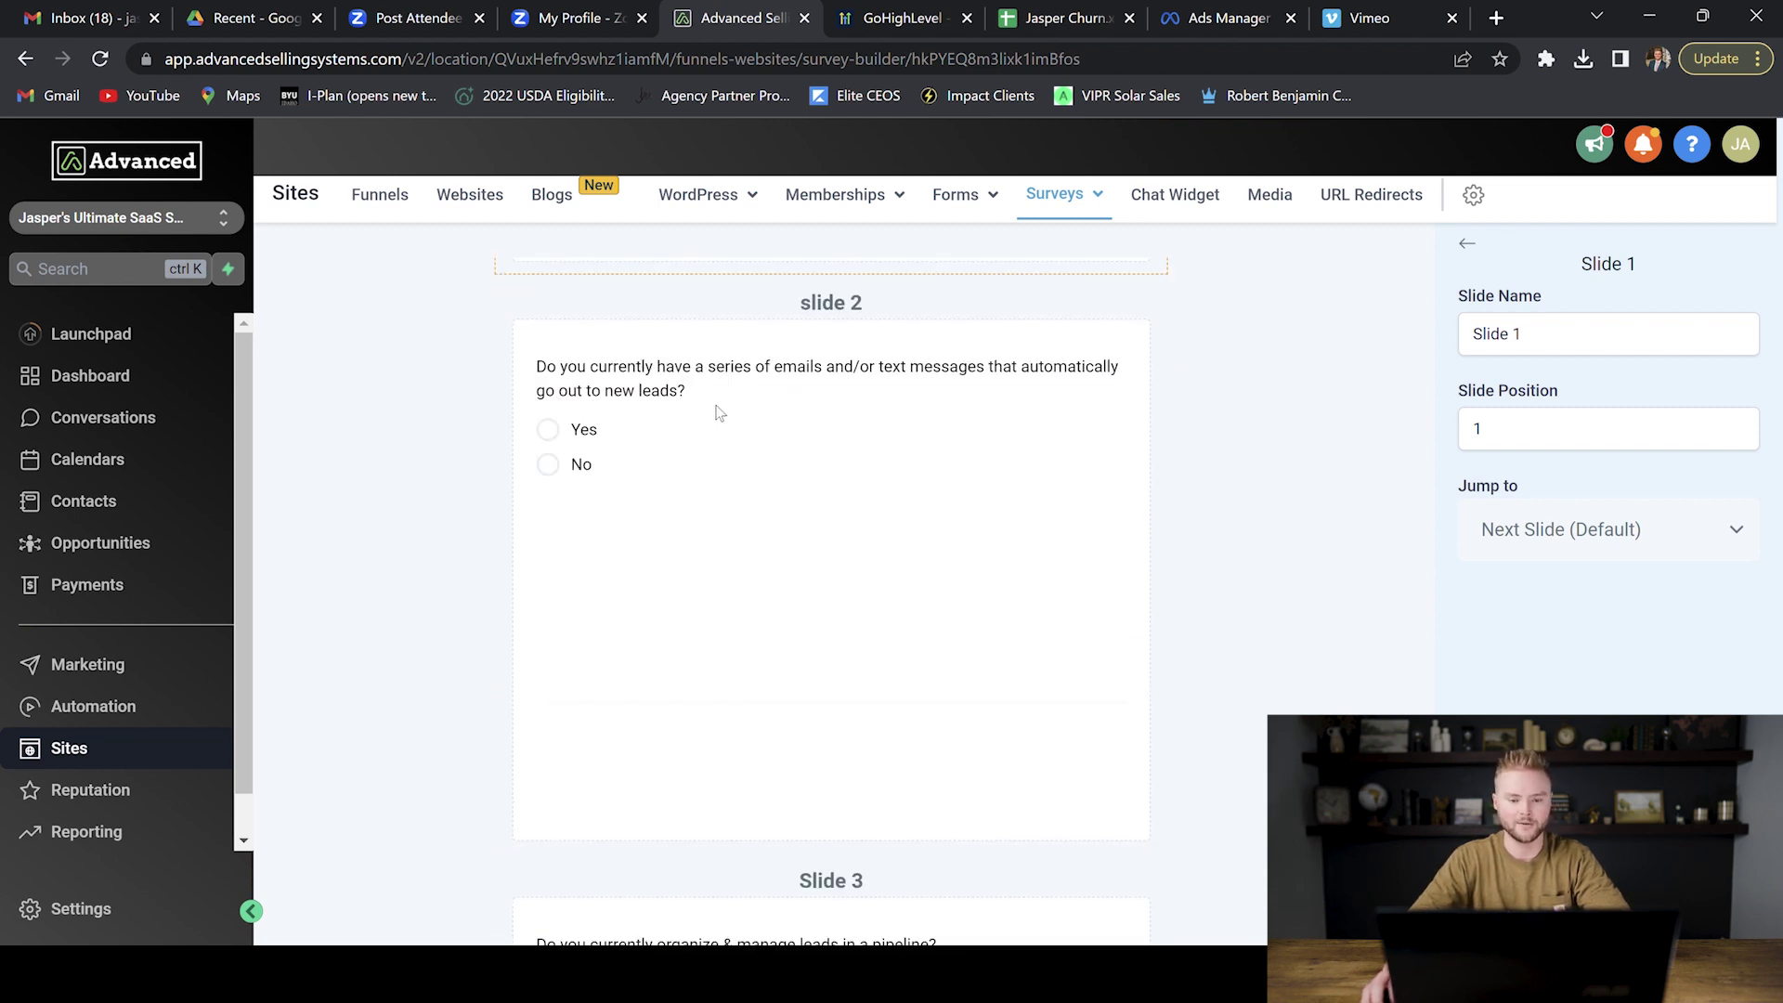
scroll(698, 414, down, 2)
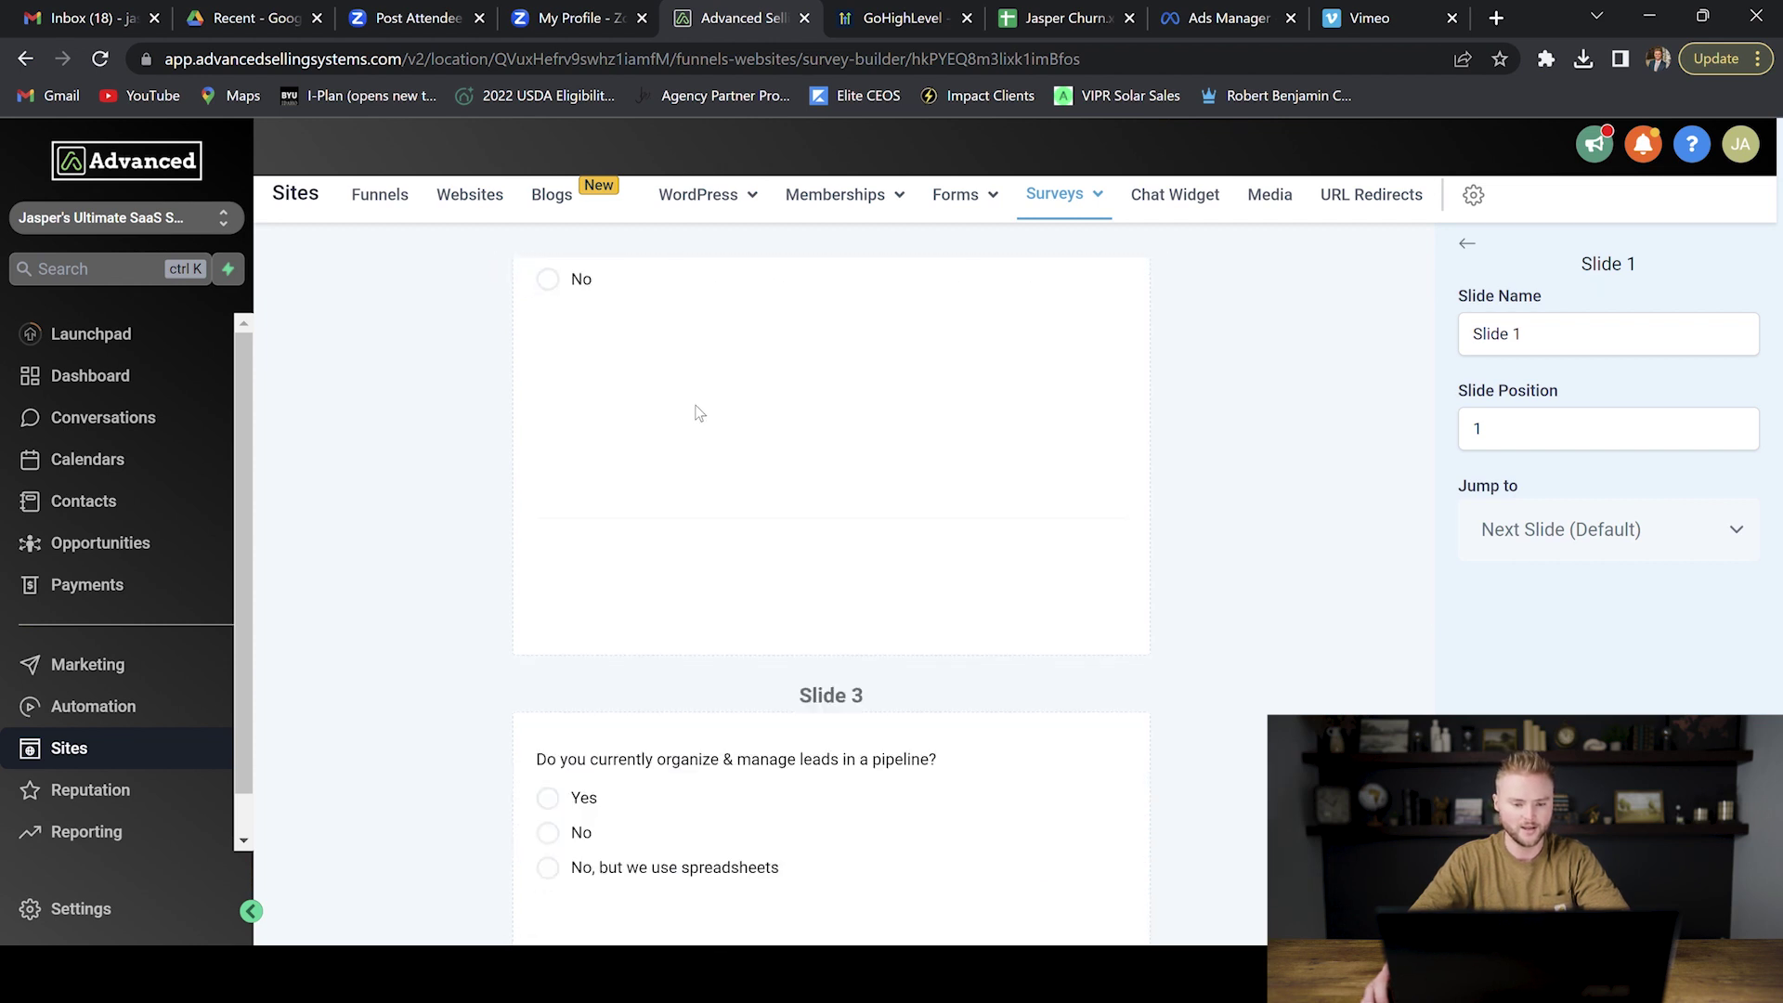
scroll(697, 415, down, 3)
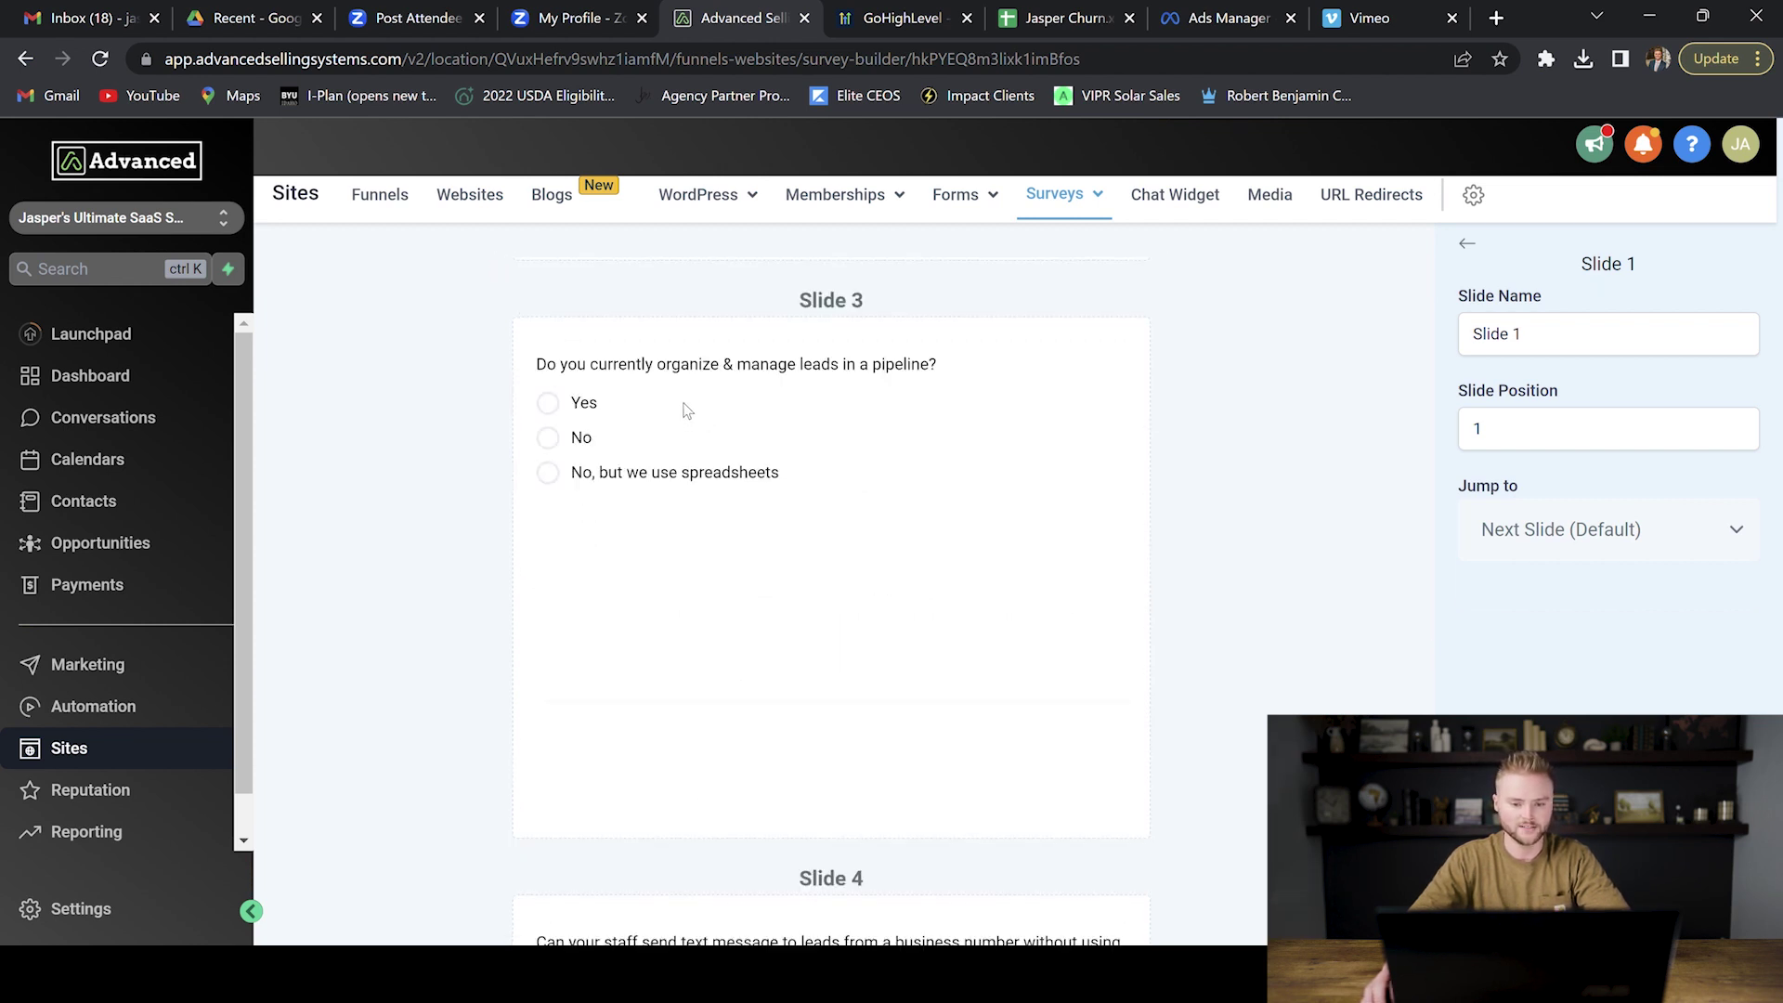
scroll(818, 394, down, 3)
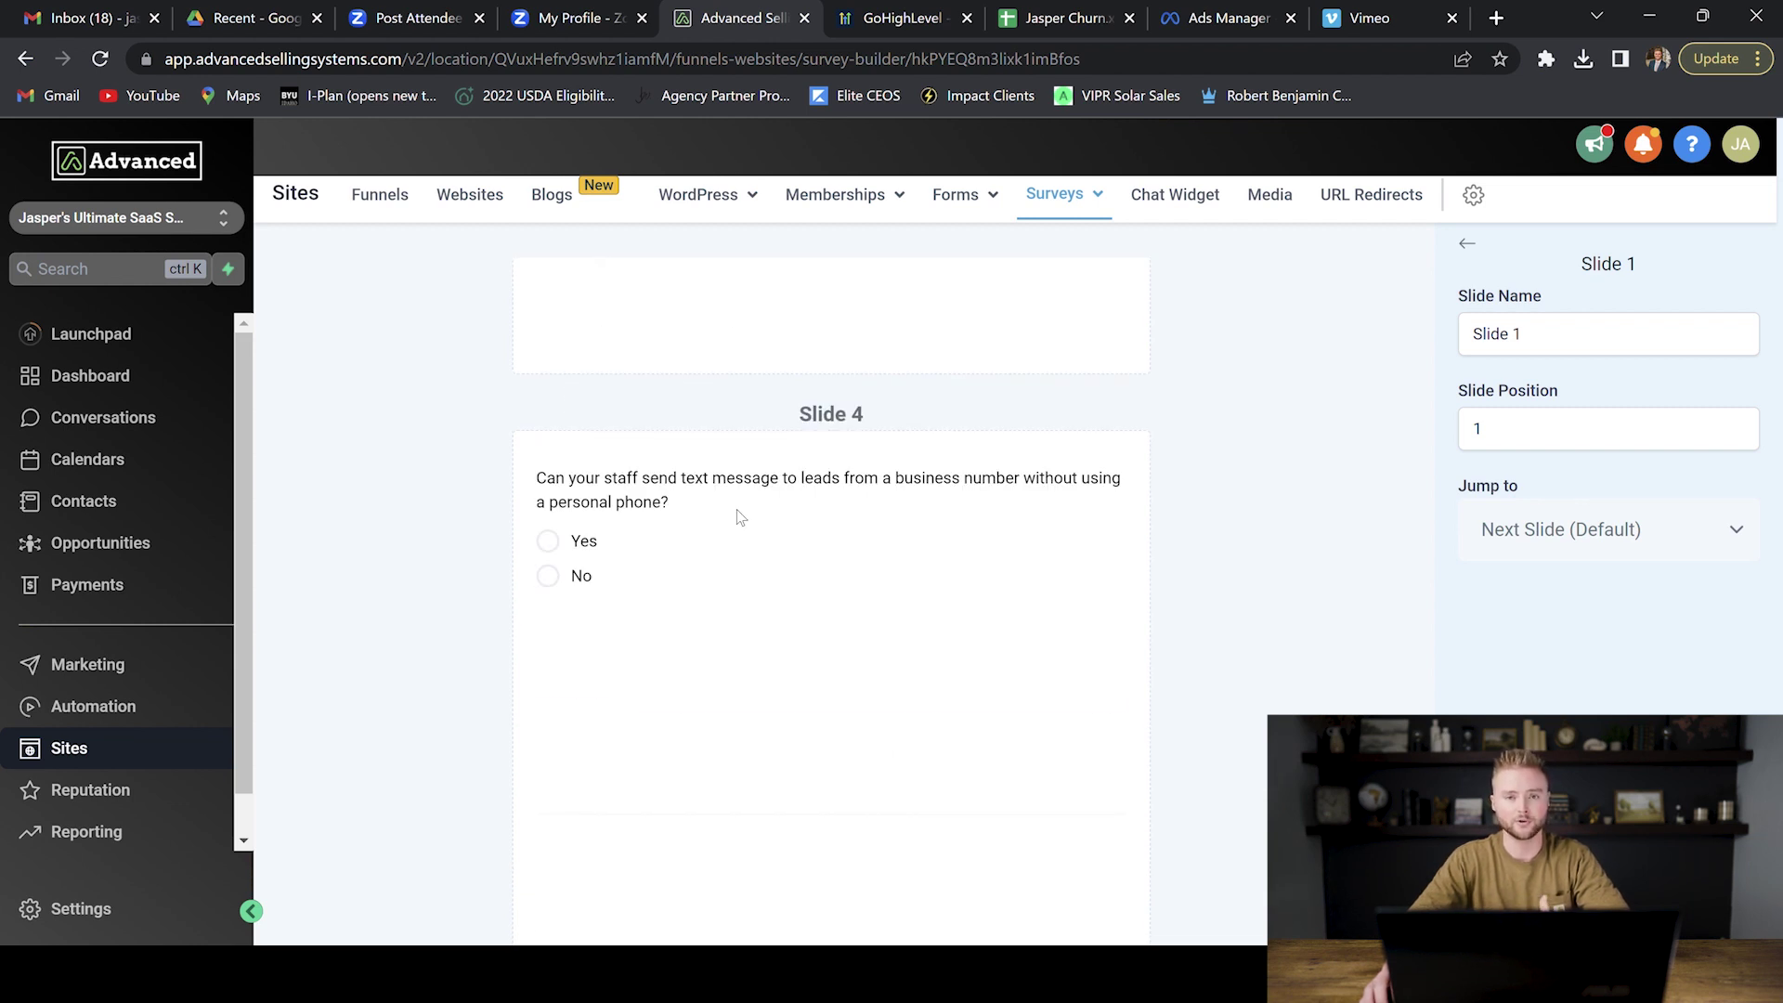
scroll(739, 513, down, 4)
scroll(737, 510, down, 1)
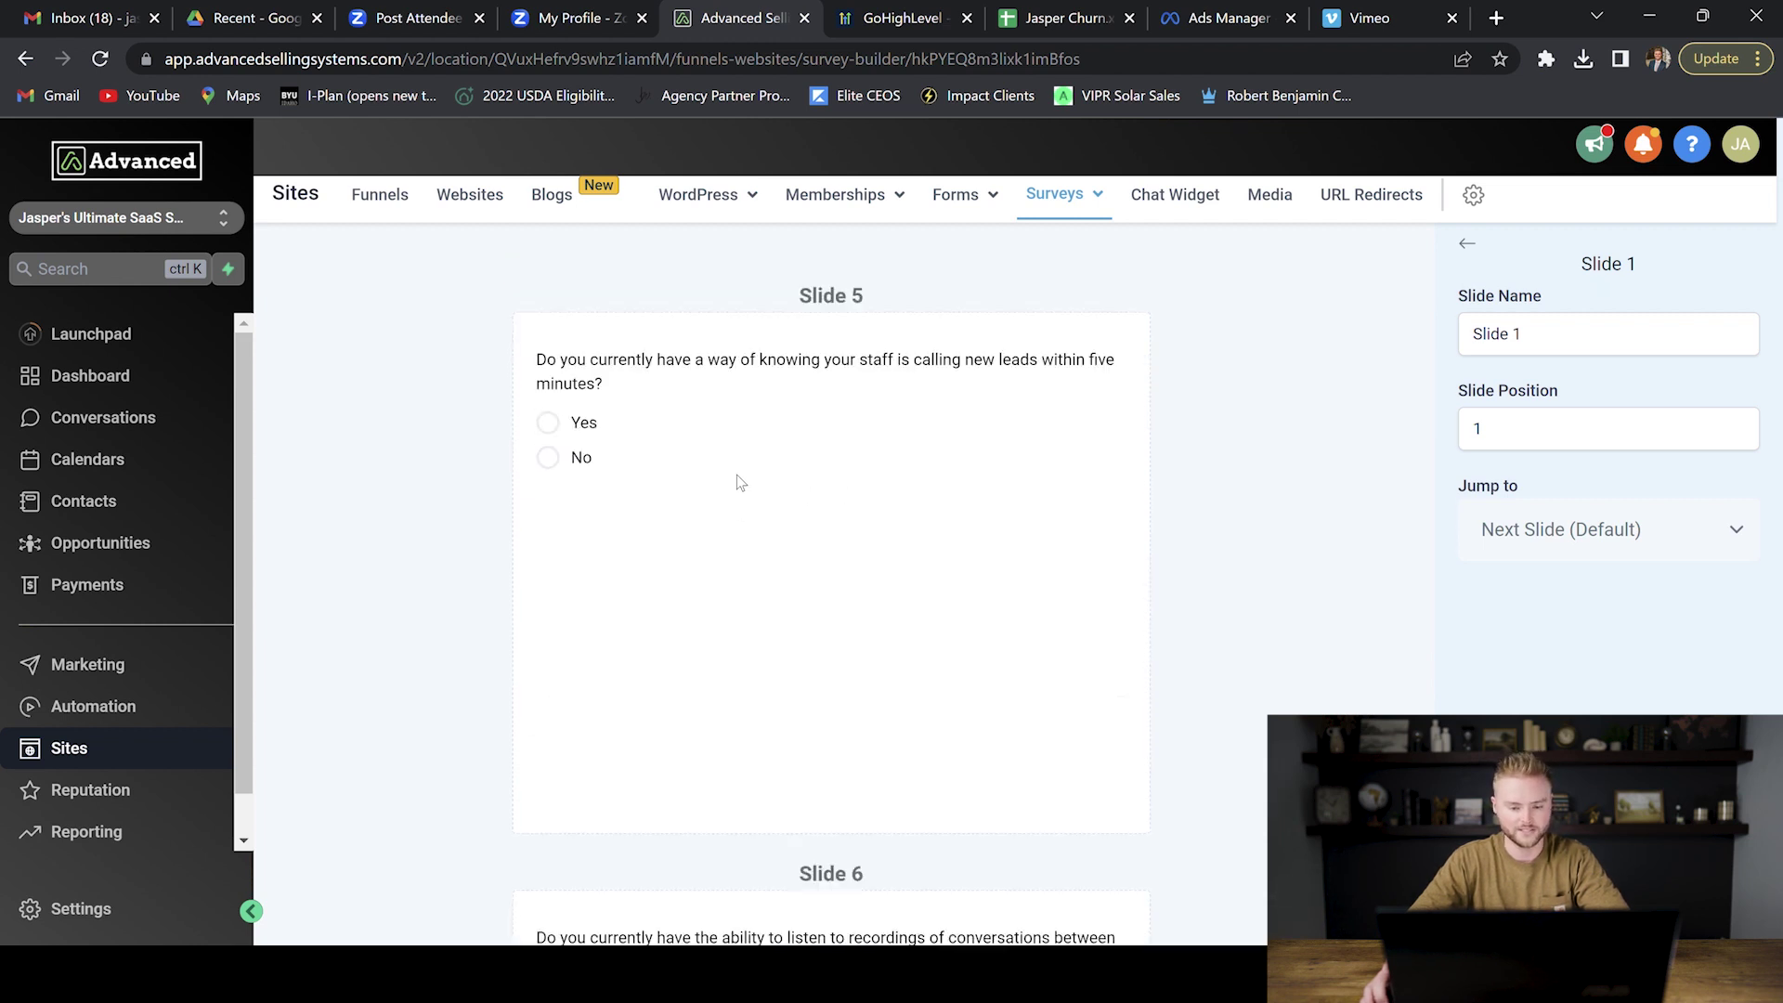
scroll(737, 476, down, 2)
scroll(737, 475, down, 2)
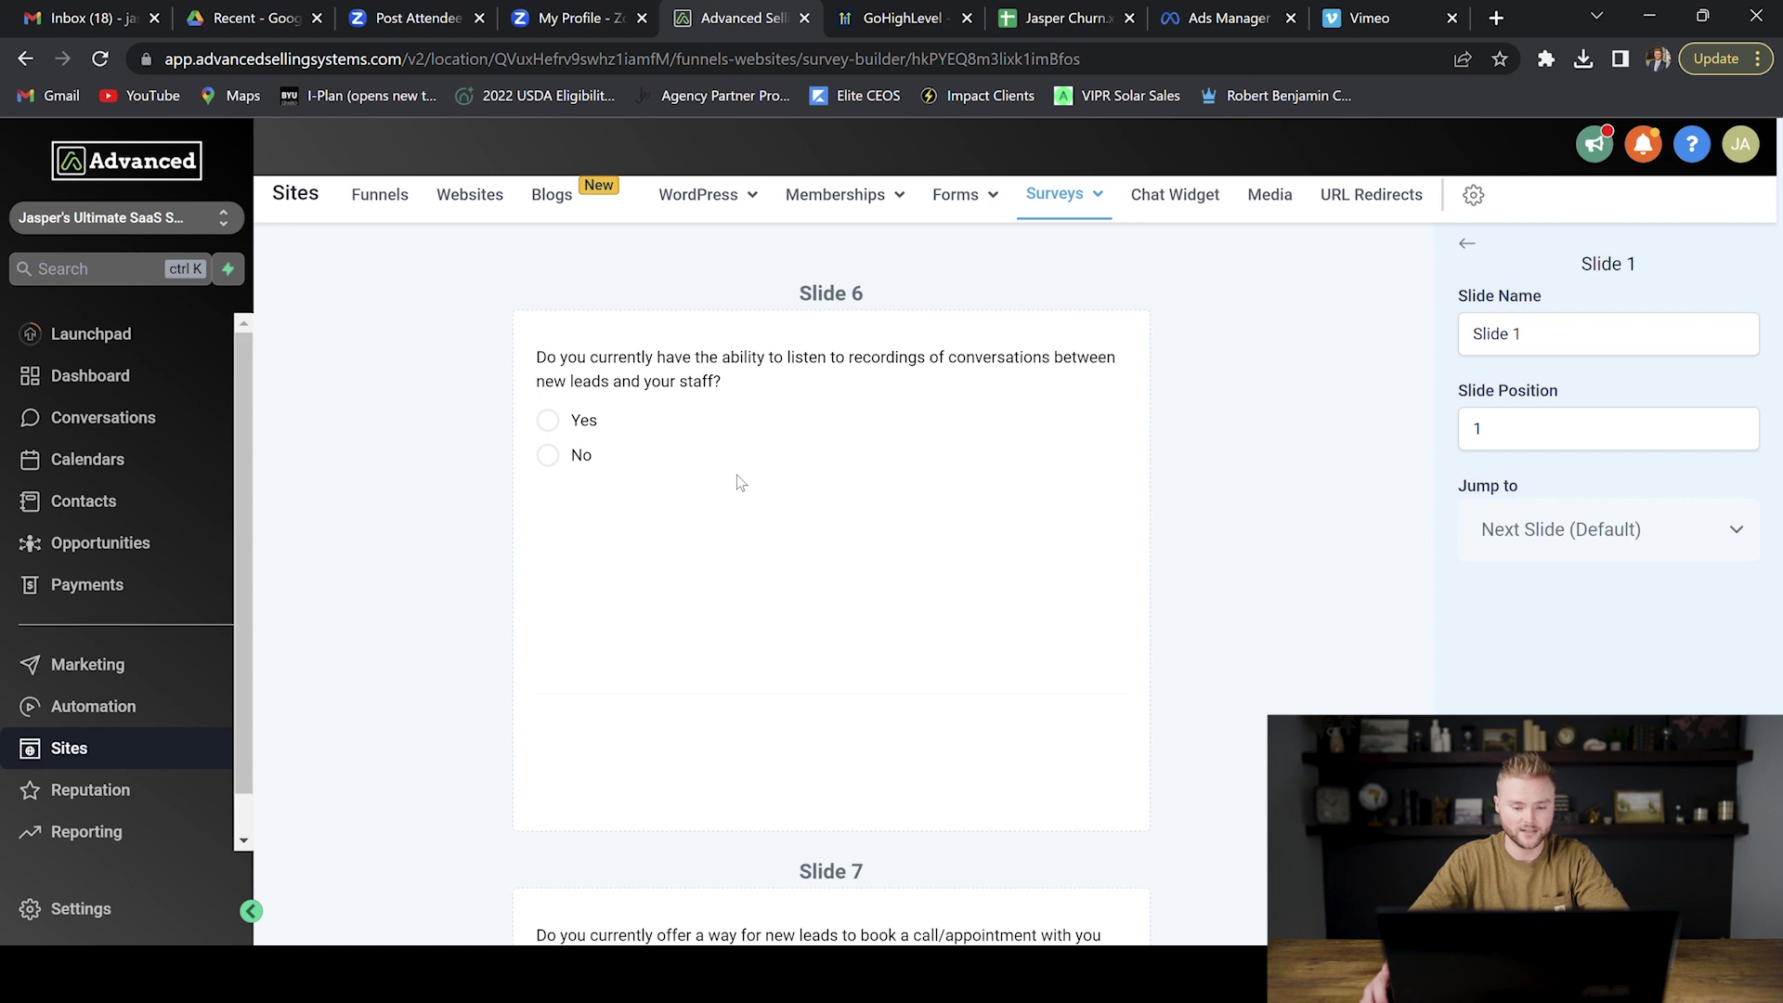
scroll(737, 482, down, 2)
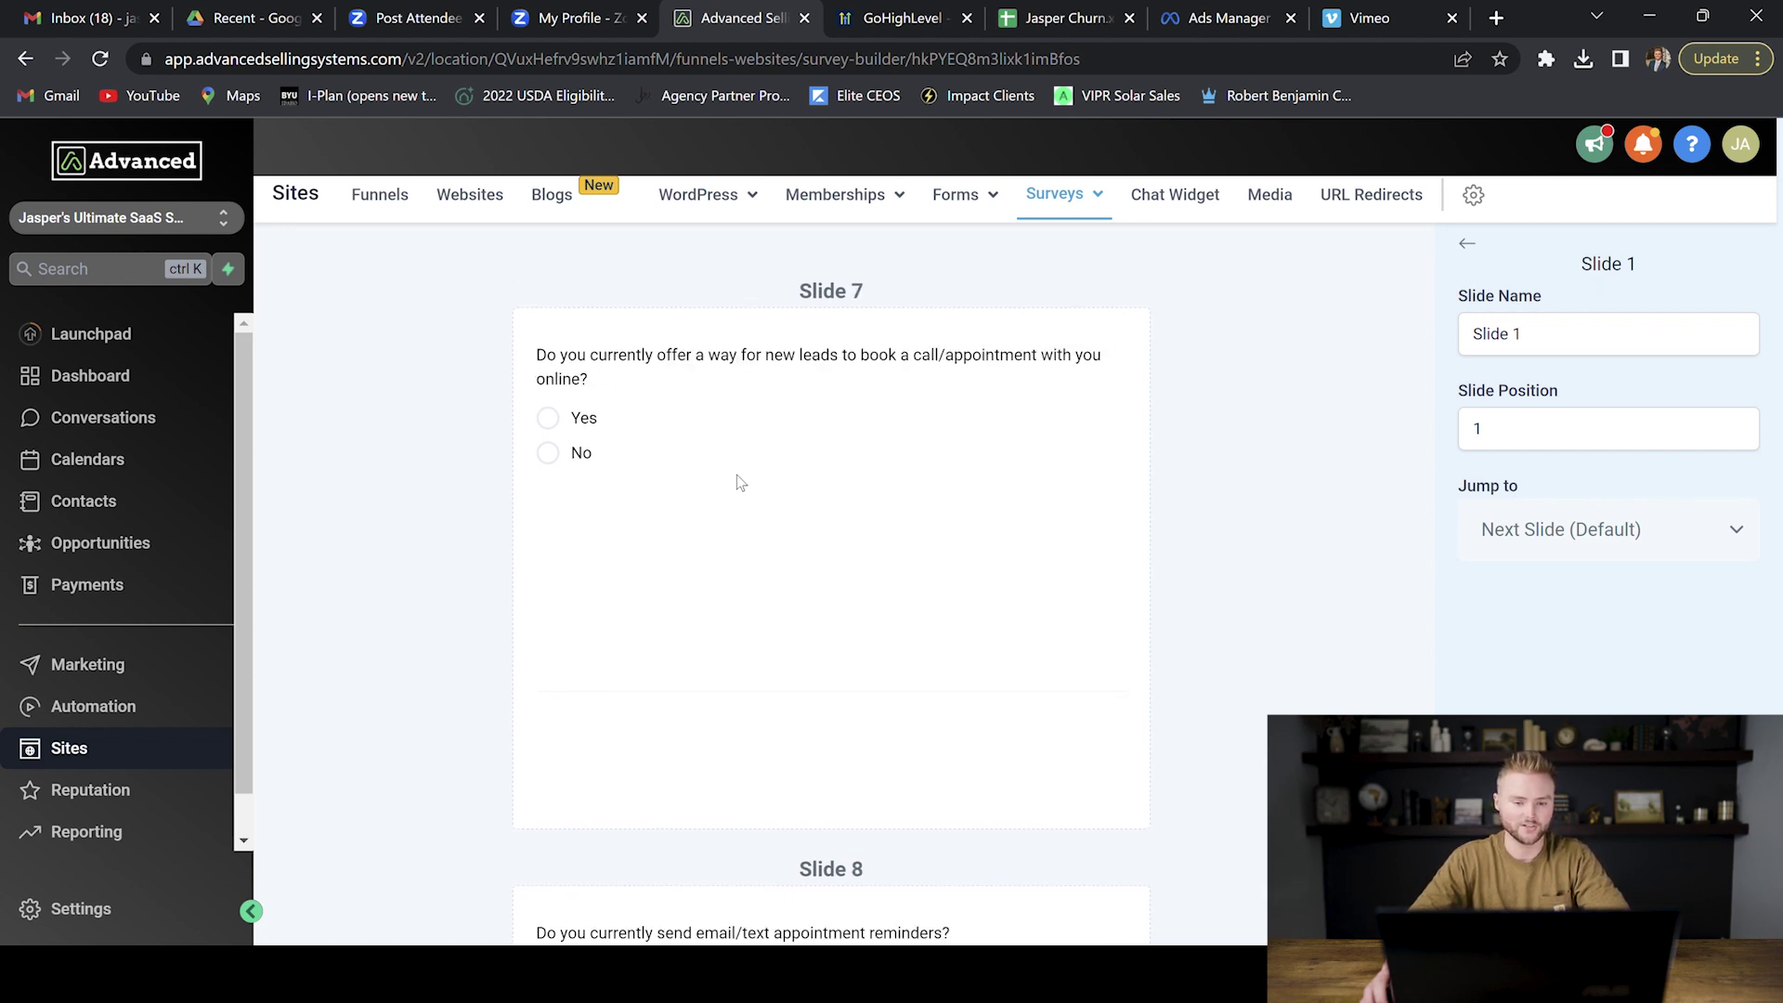
scroll(736, 475, down, 3)
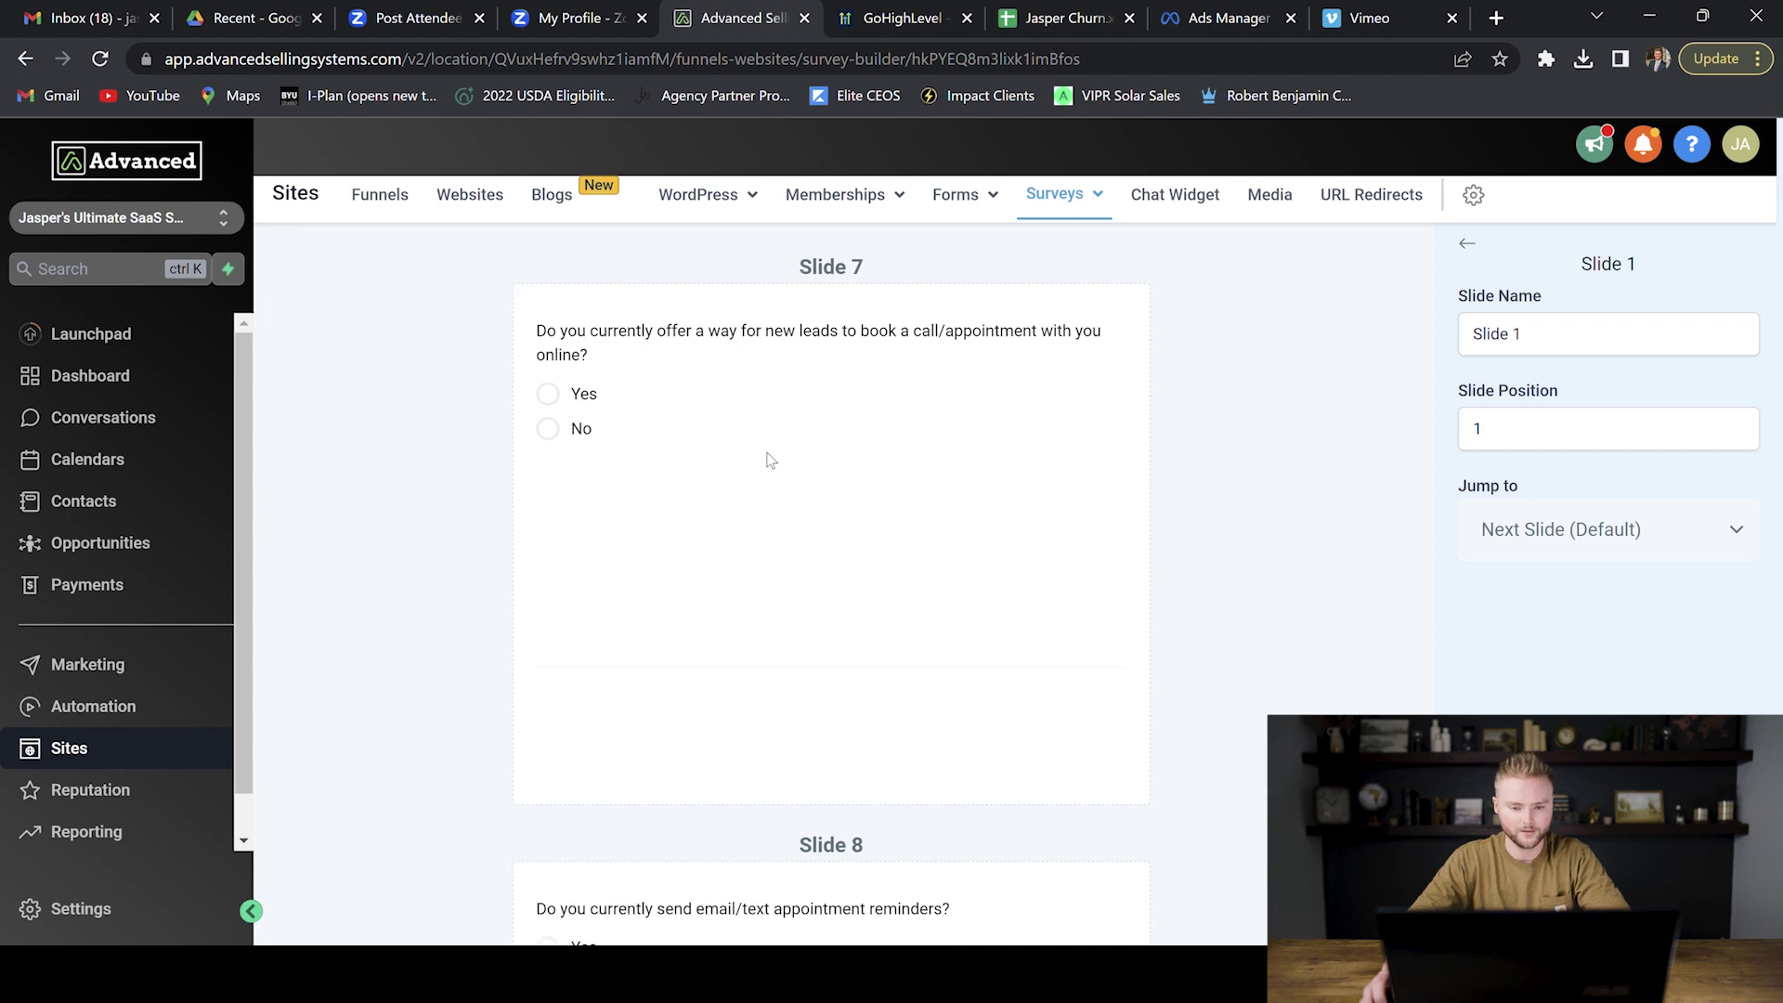
scroll(767, 462, down, 1)
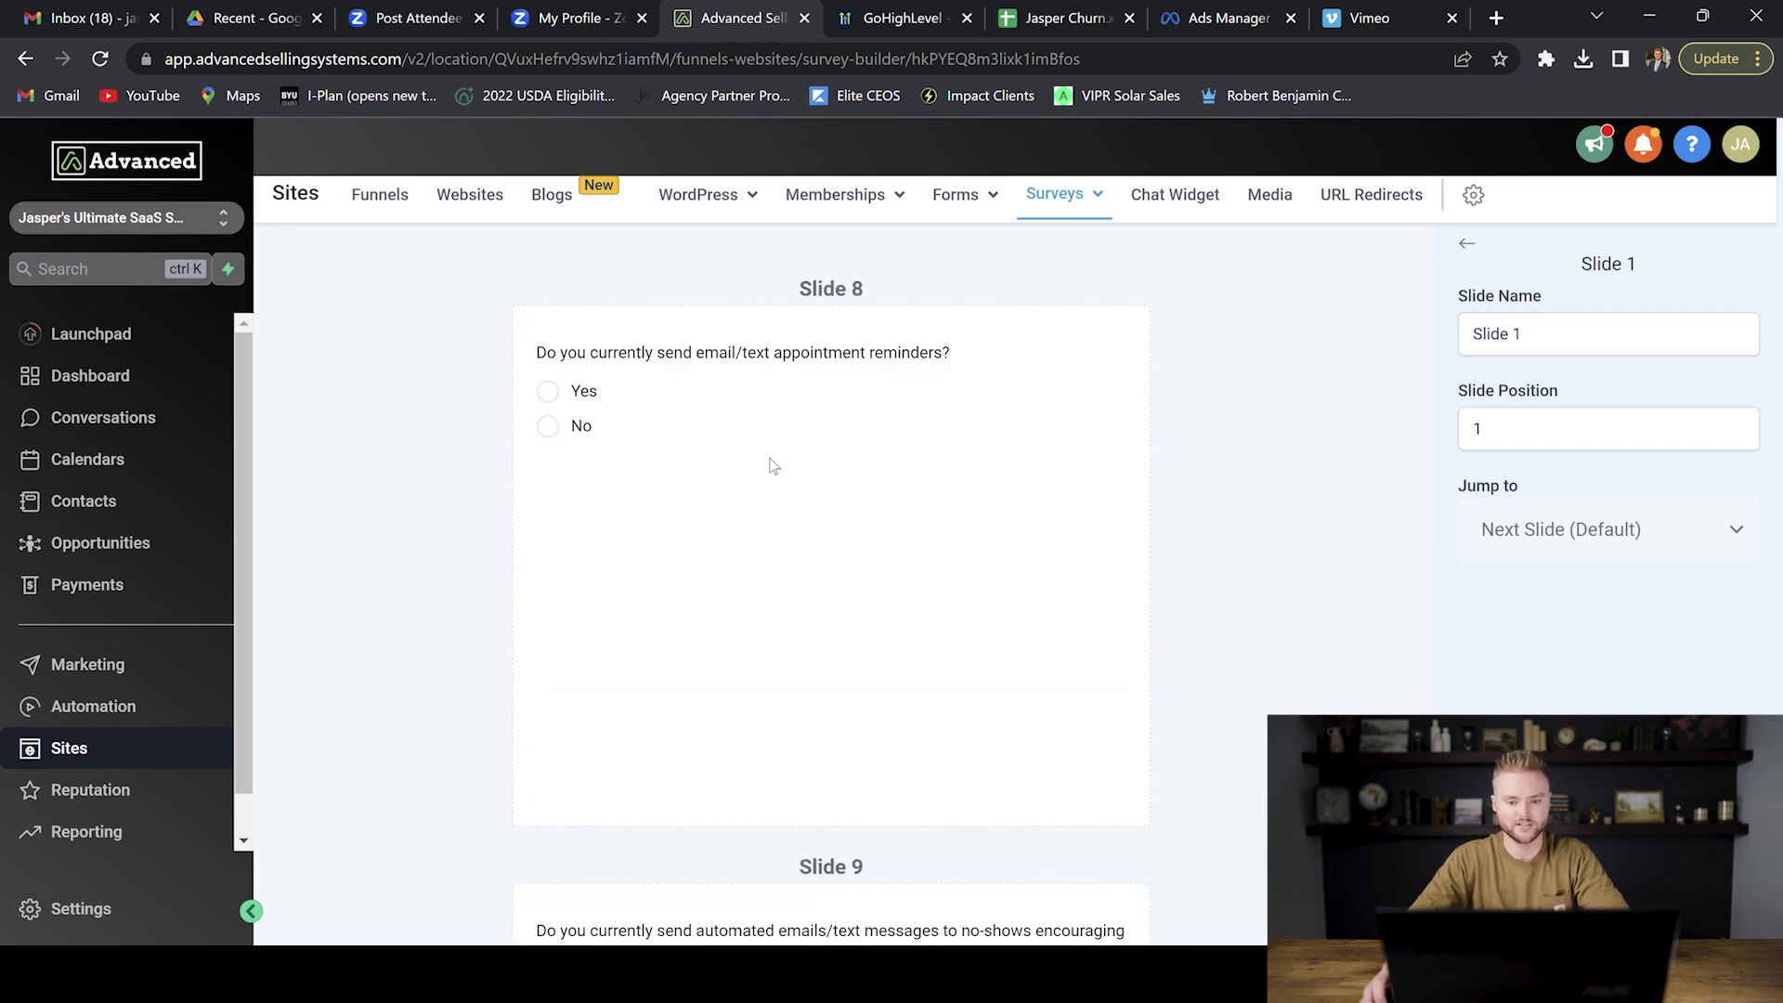
scroll(776, 459, down, 4)
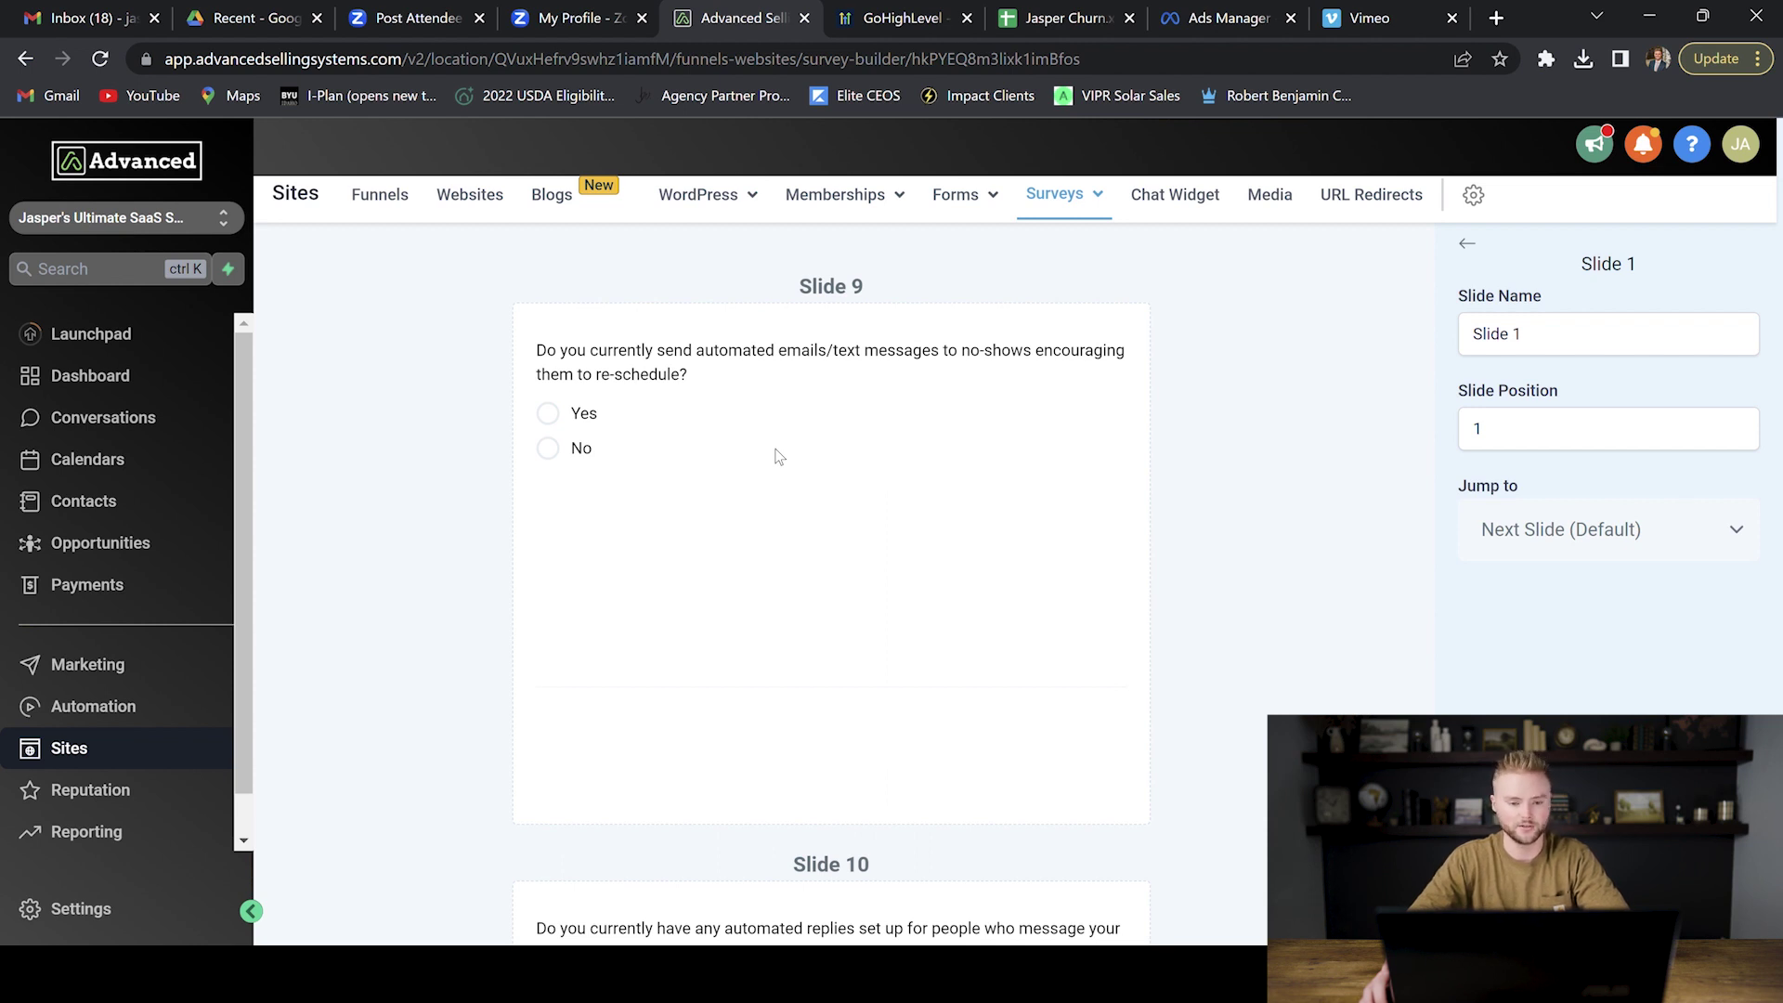
scroll(775, 456, down, 4)
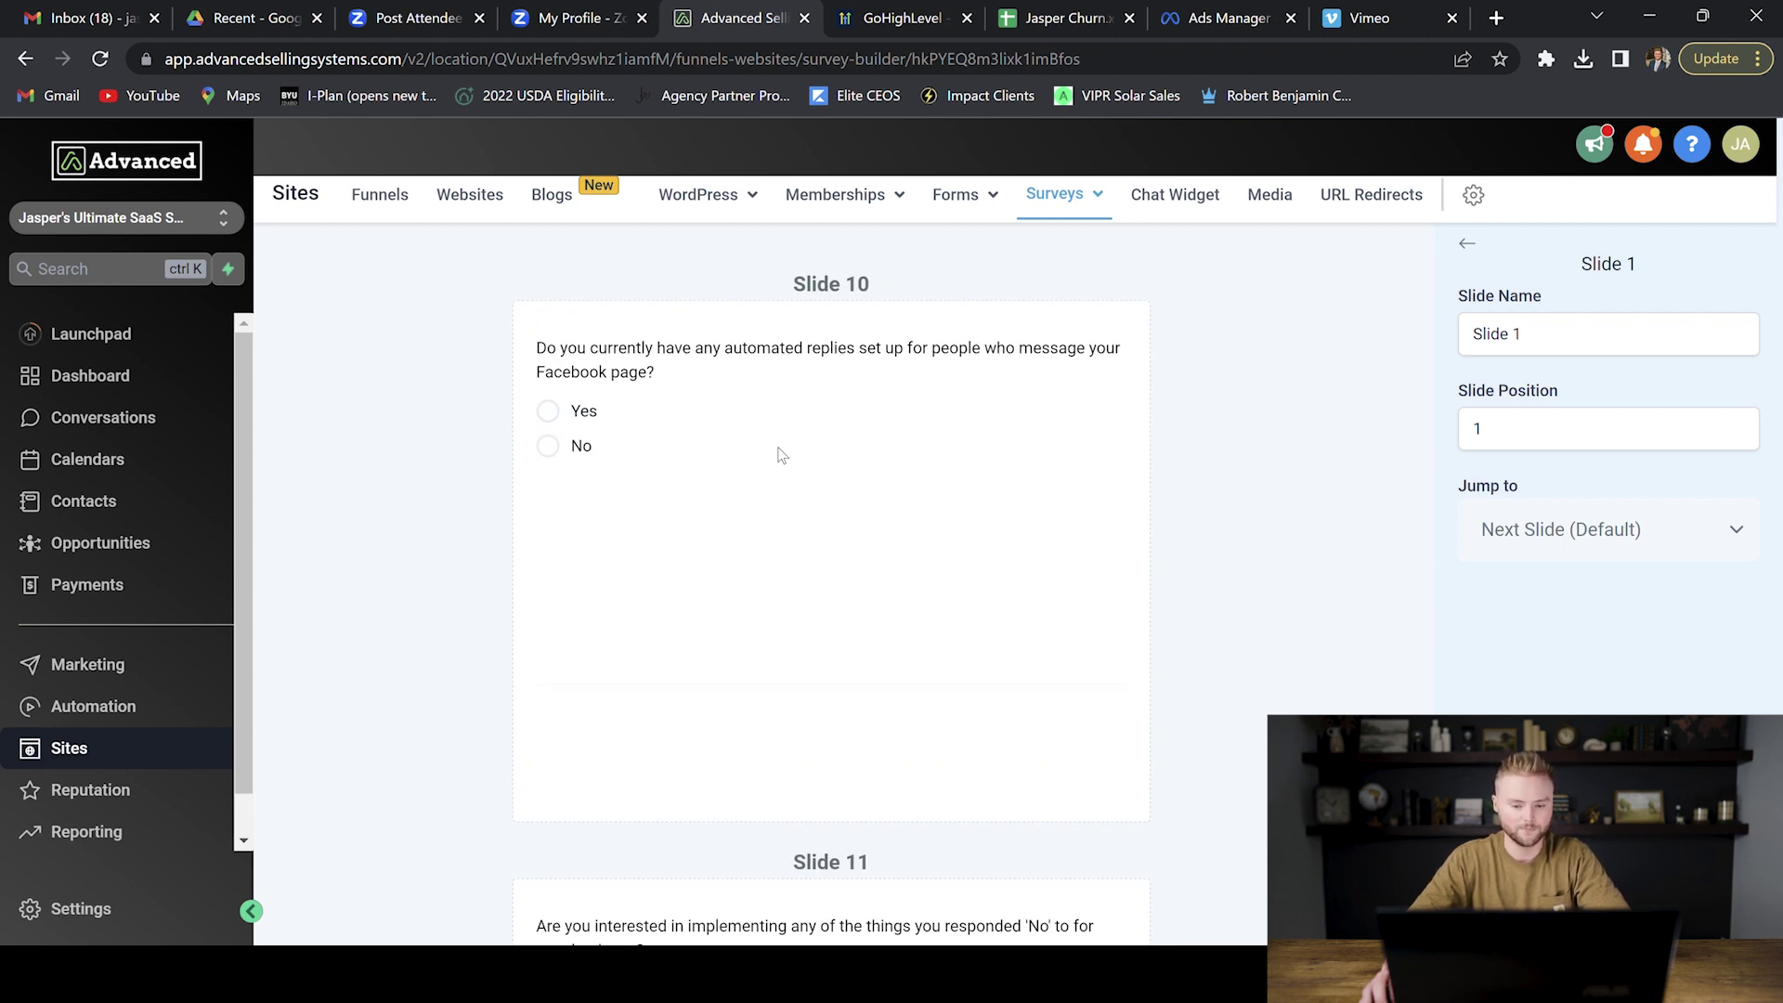
scroll(780, 454, down, 4)
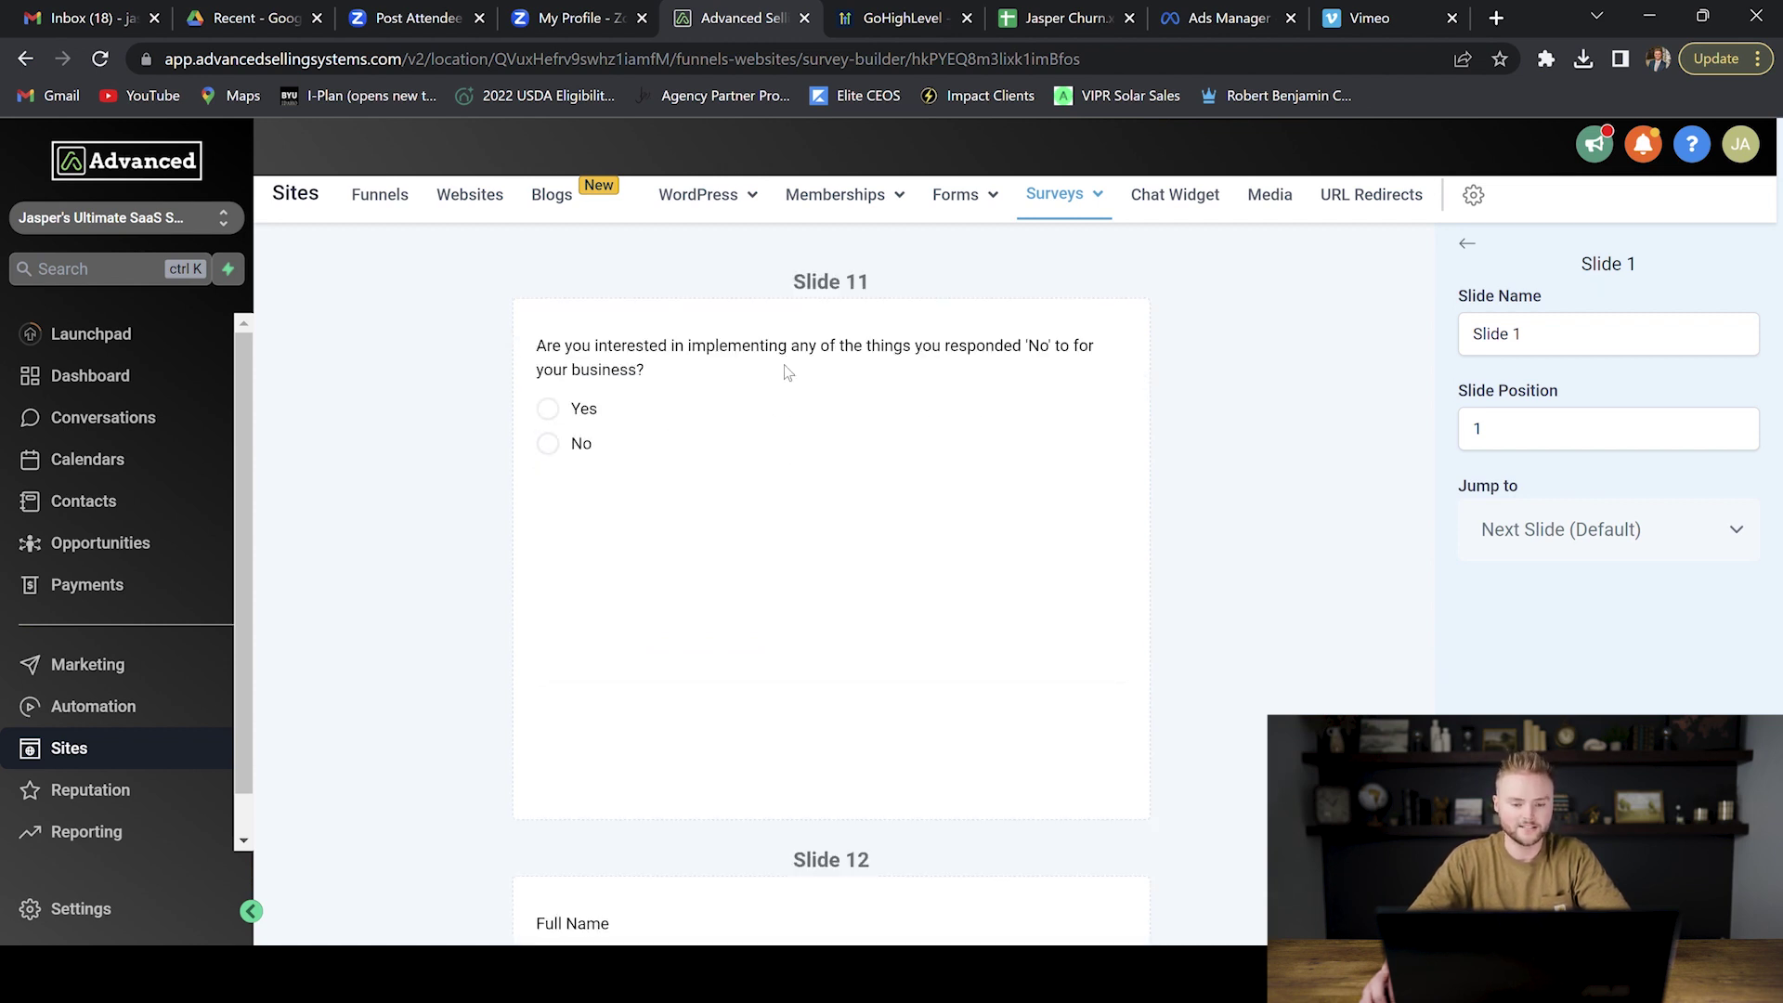
scroll(784, 365, down, 4)
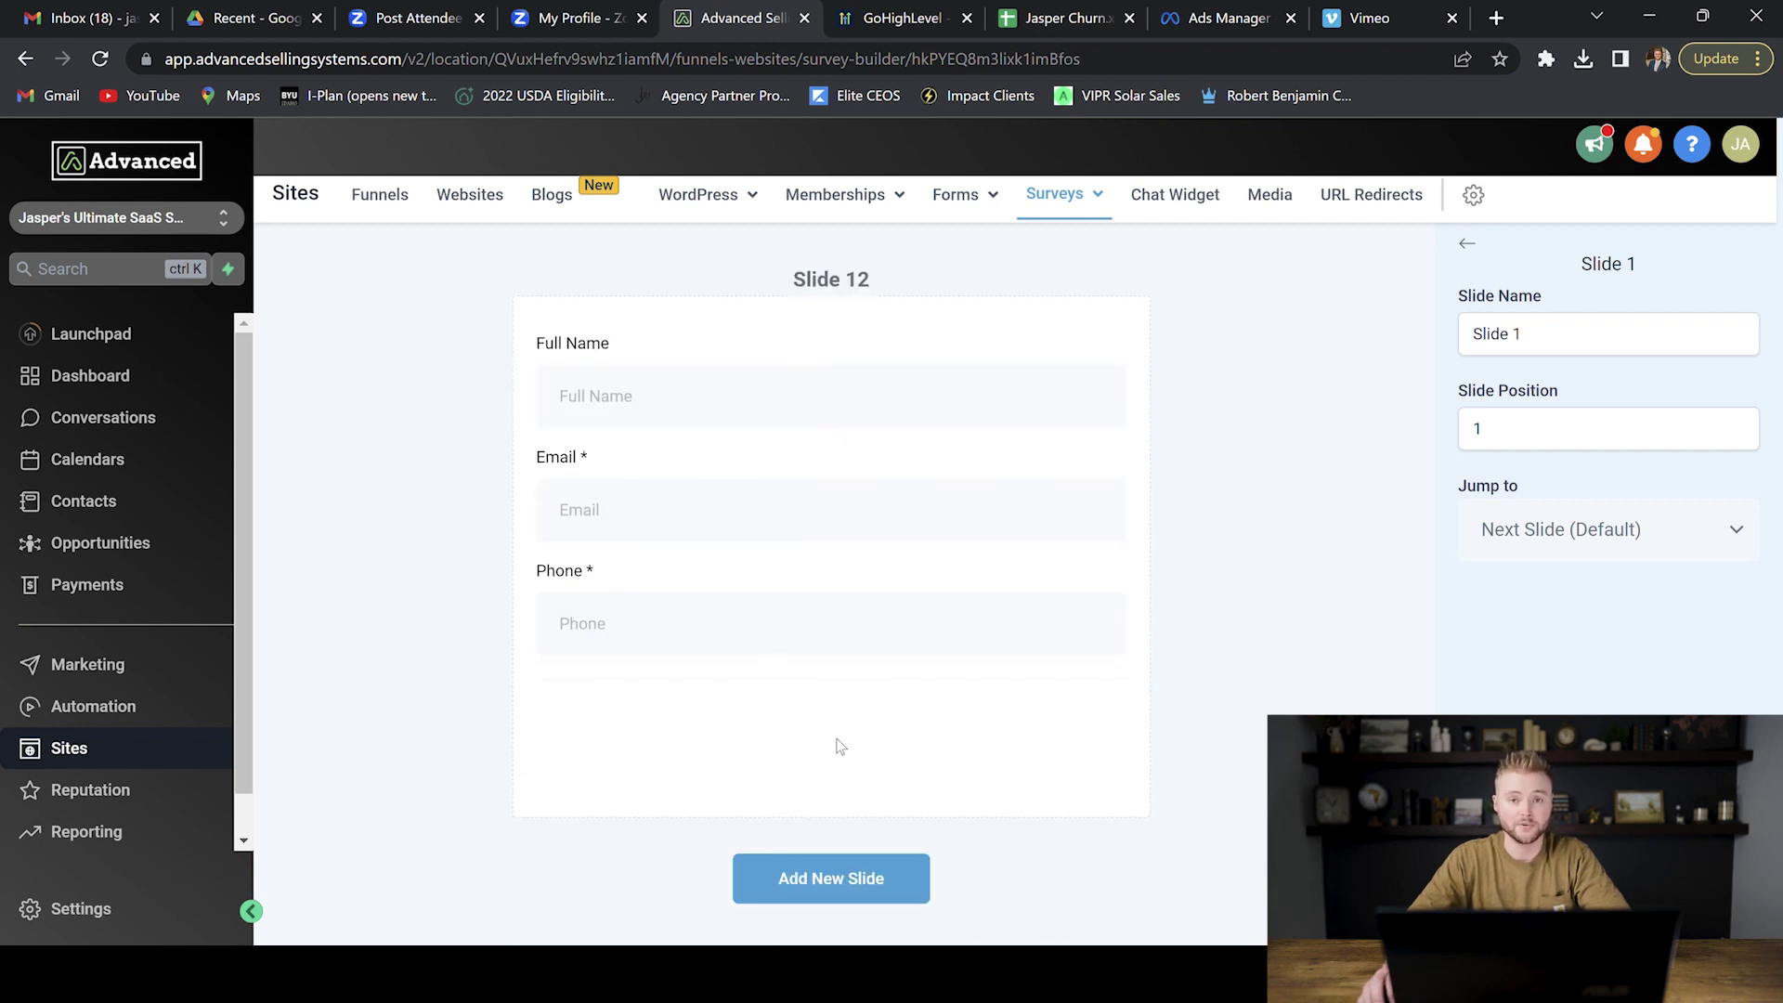
scroll(887, 664, down, 1)
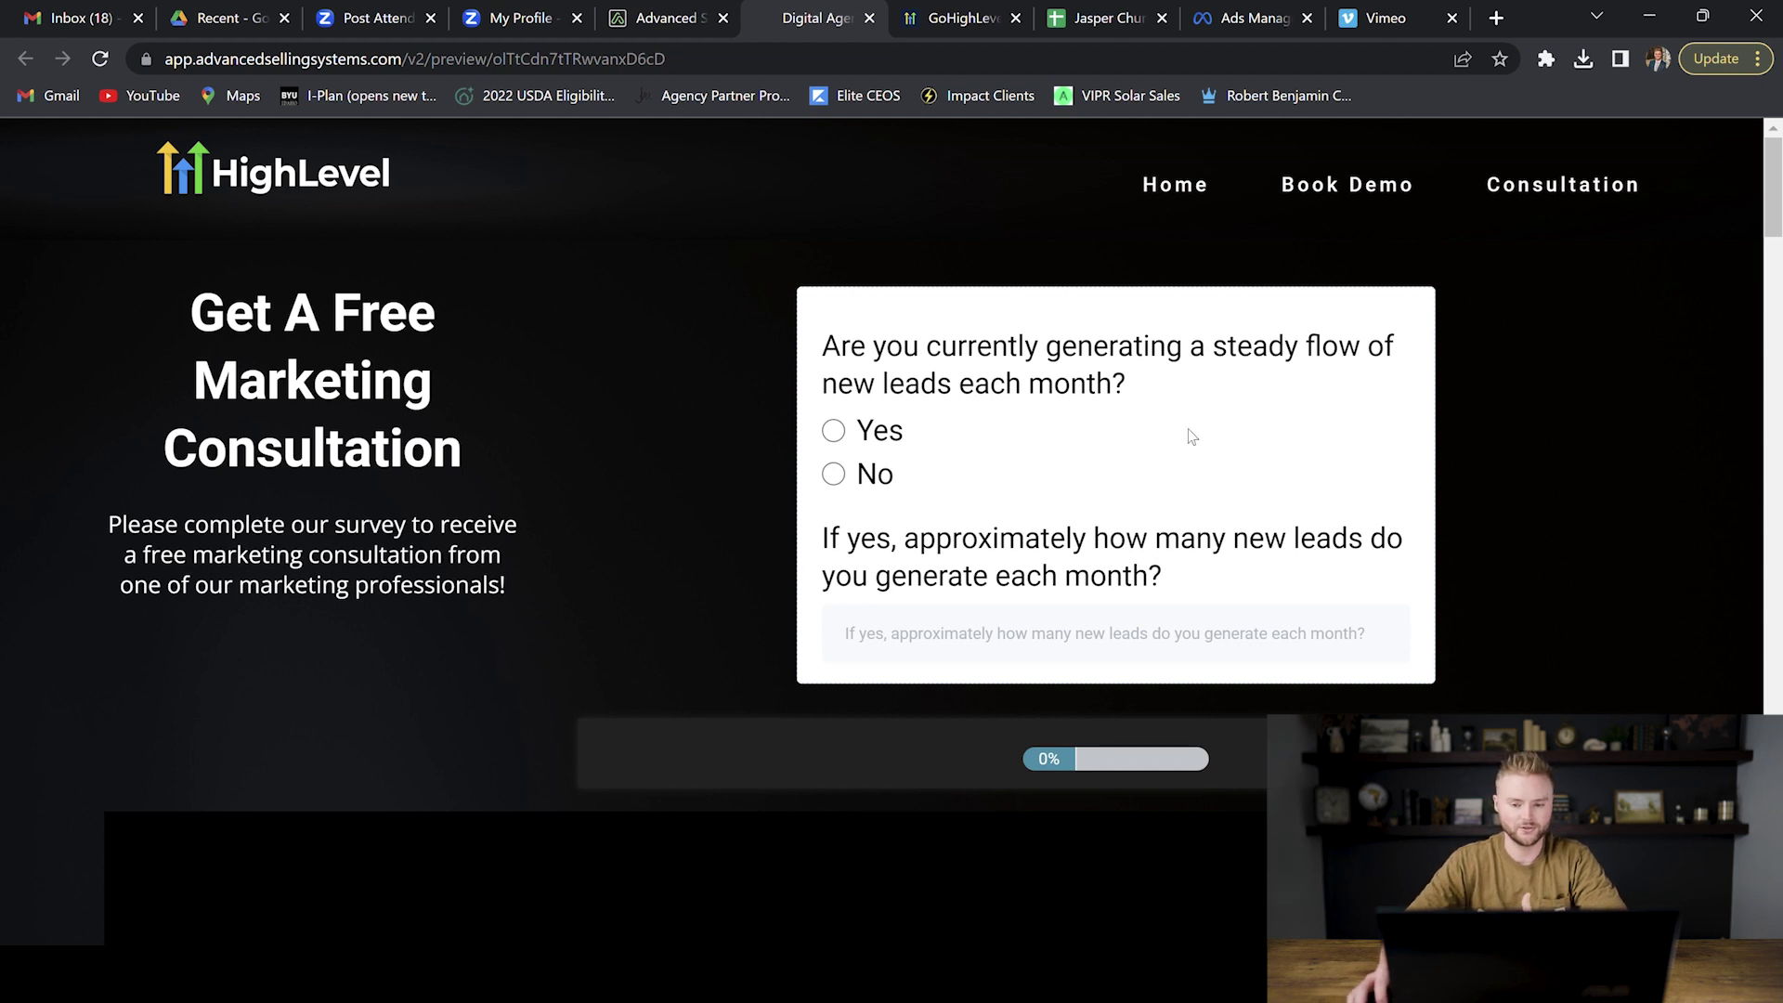
Answer No to the steady monthly lead flow question on the embedded survey.
click(835, 475)
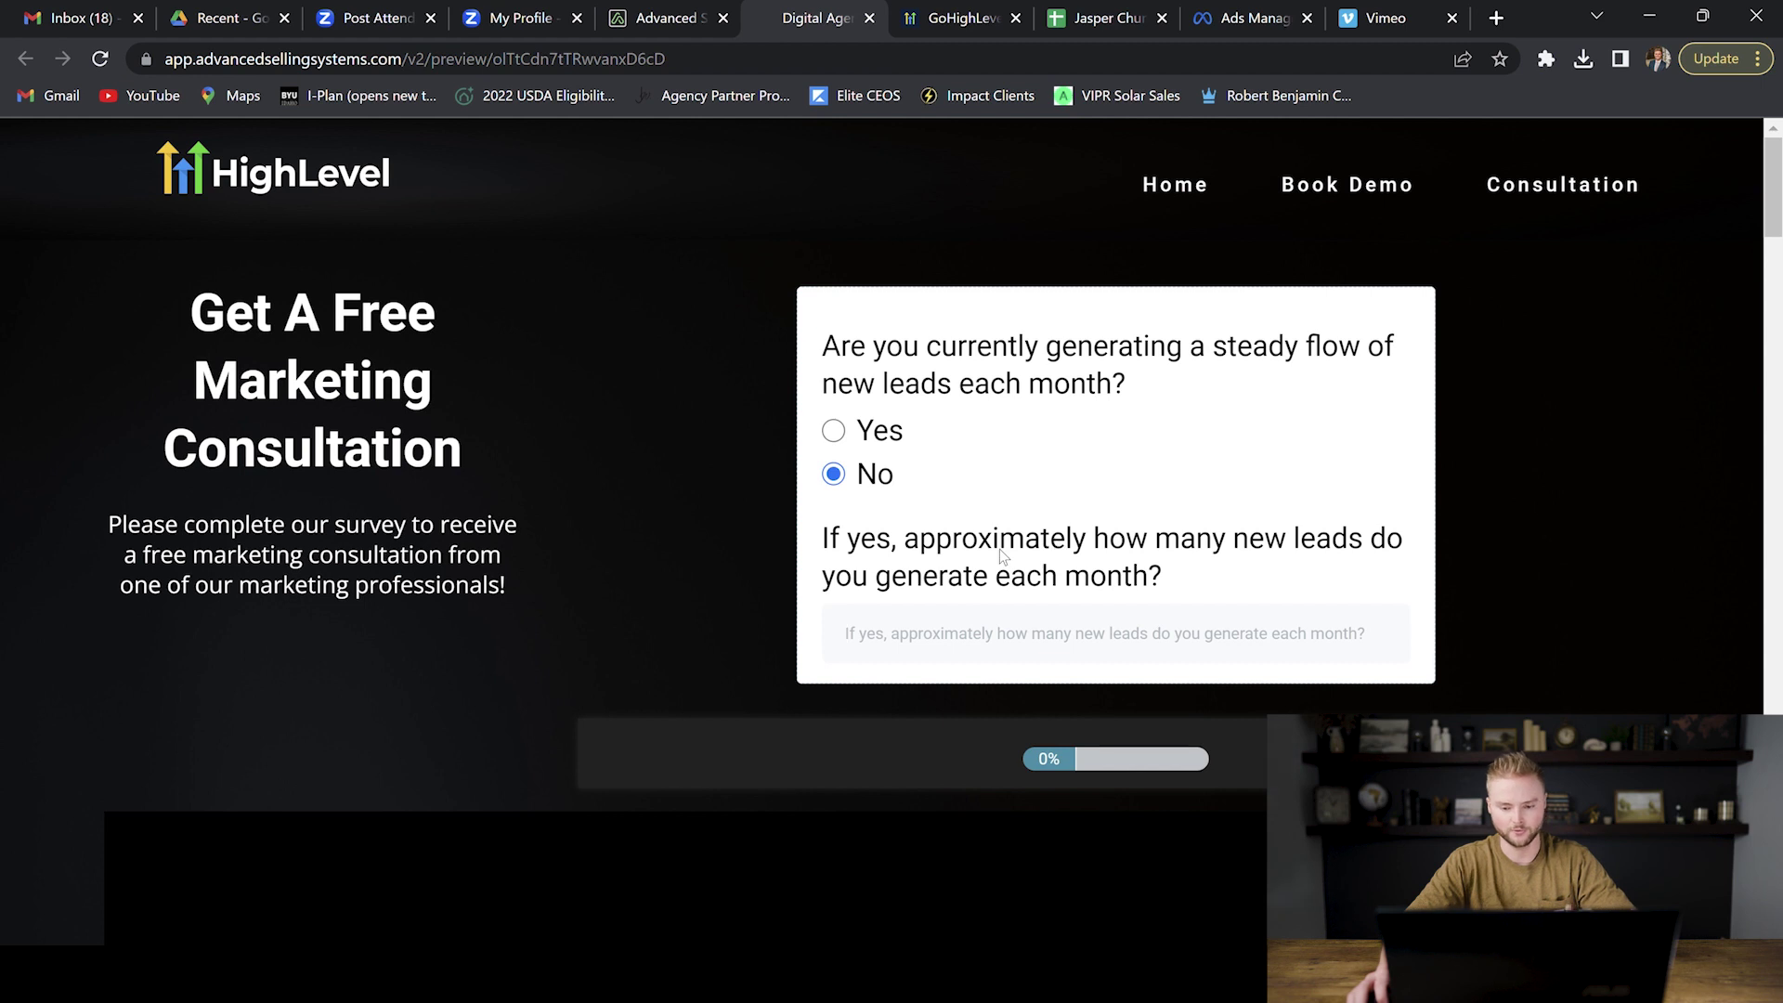
text(2)
Answer No to the leads, pipeline, business texting, five-minute calling and call recordings questions.
key(Return)
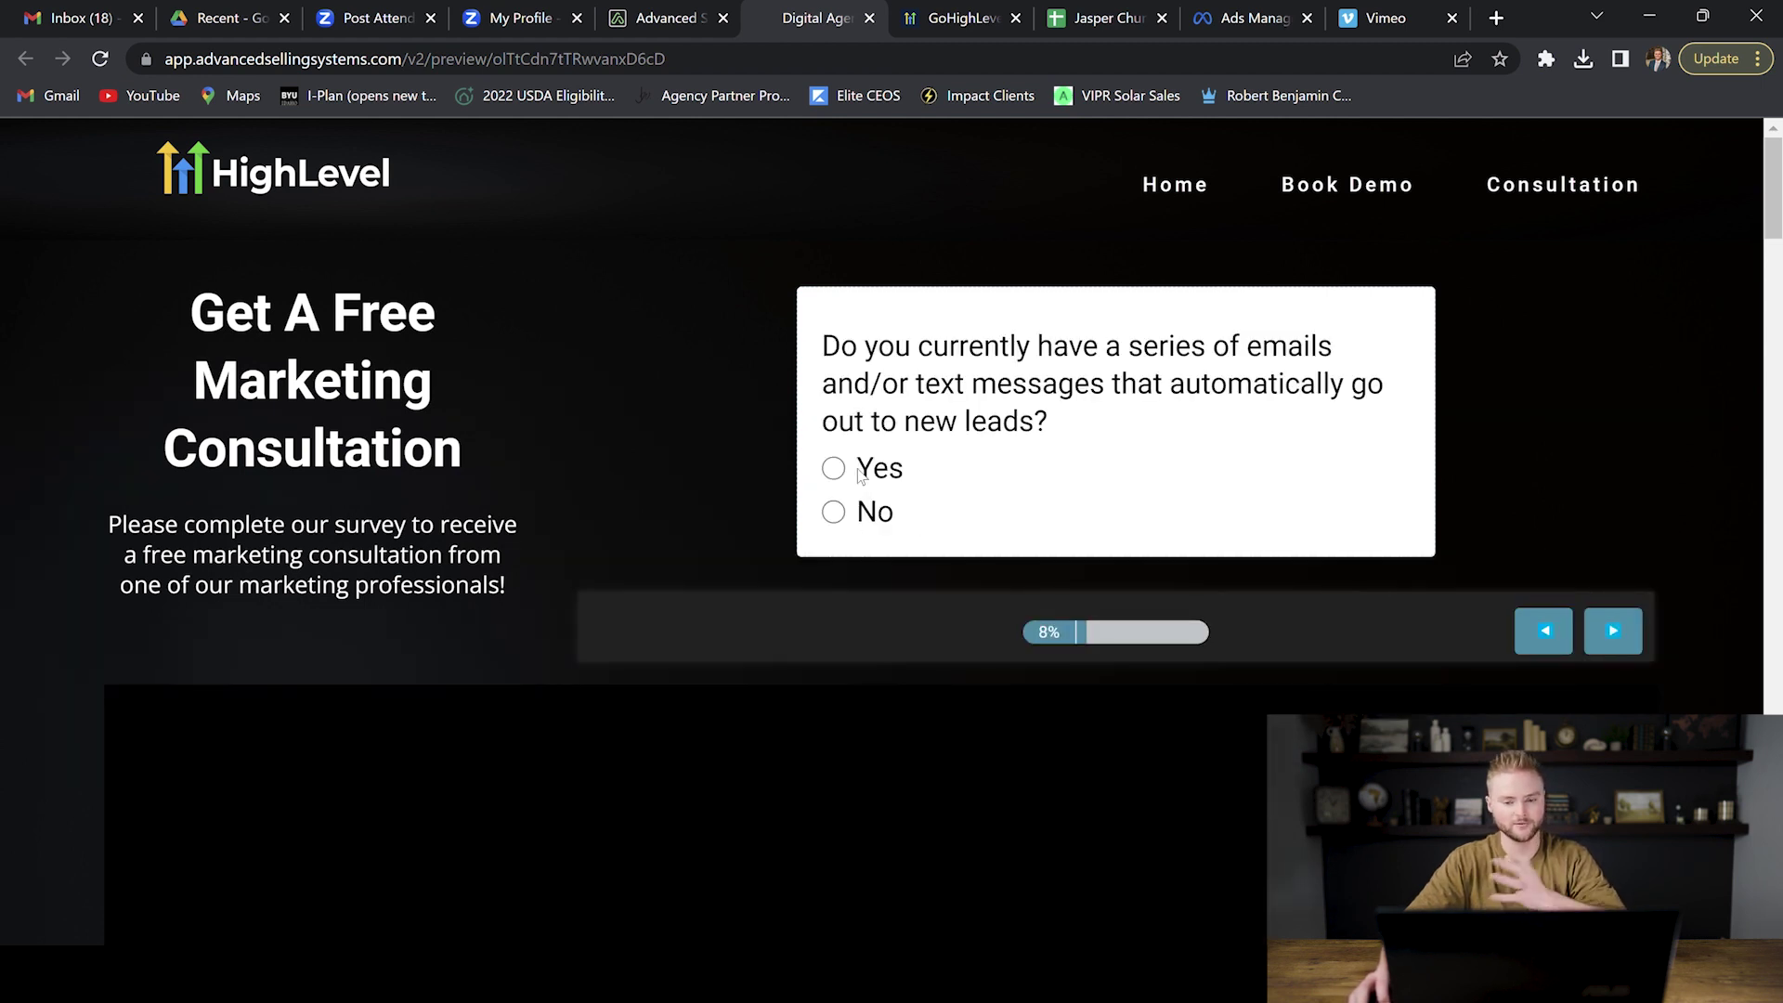
click(832, 520)
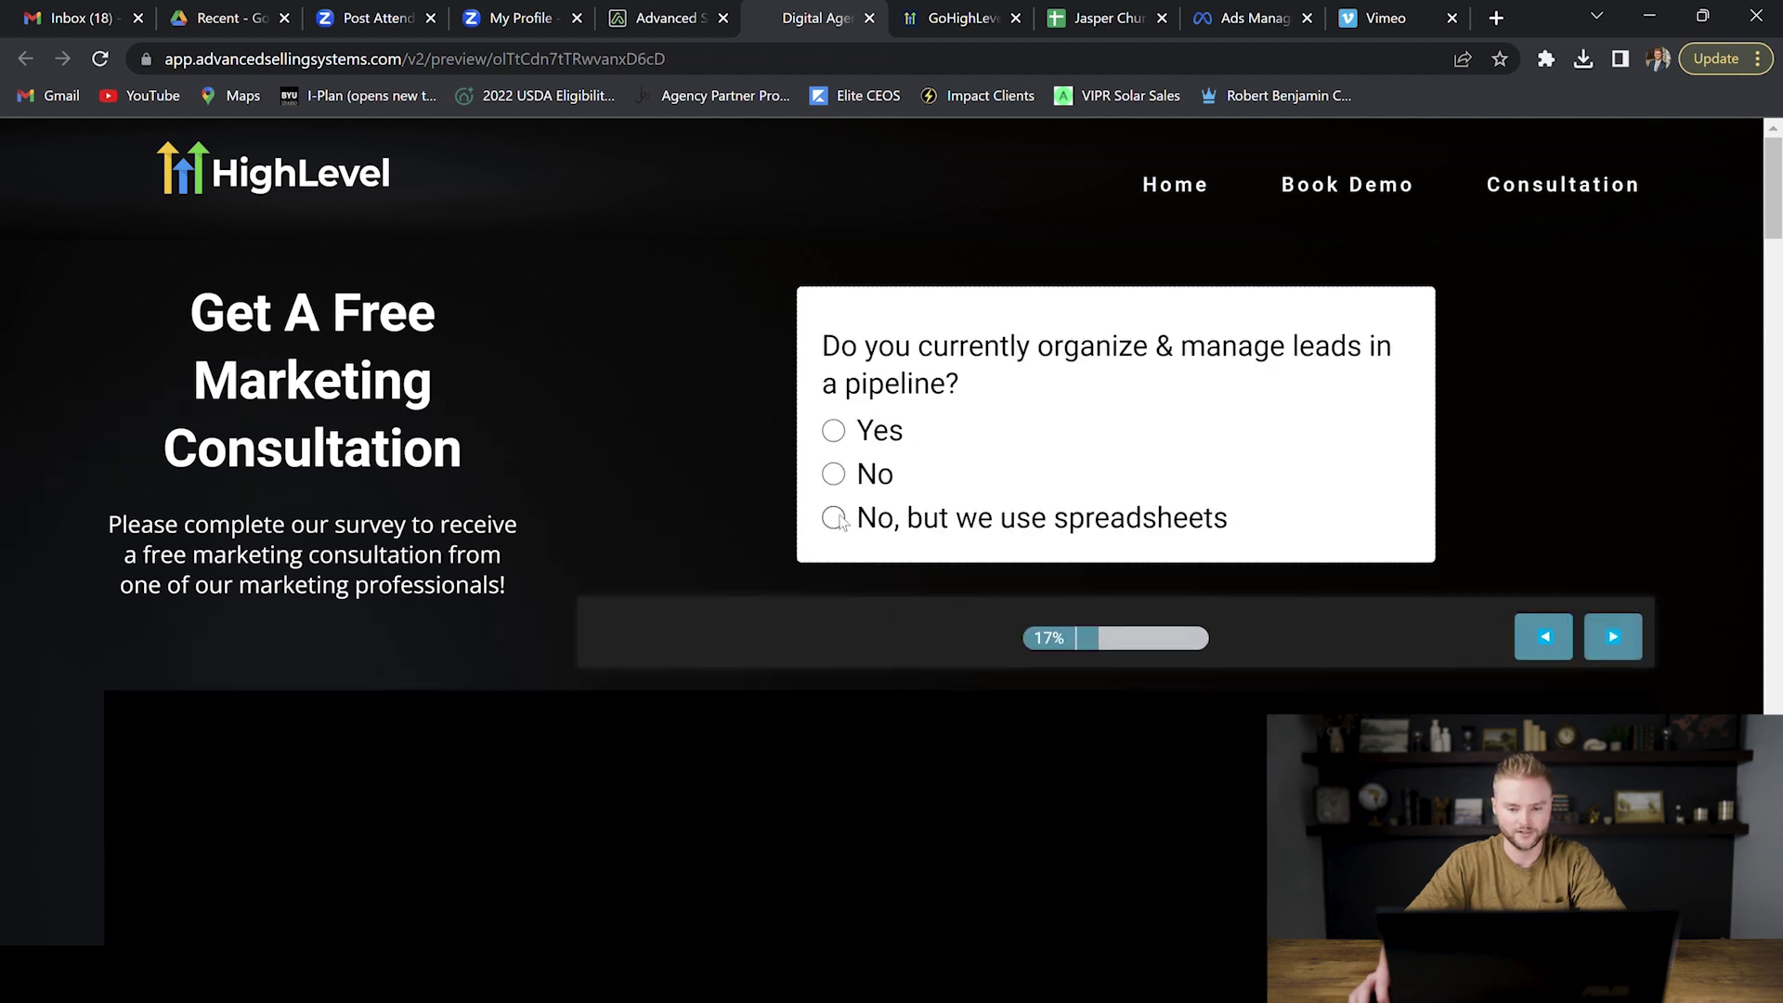
click(833, 475)
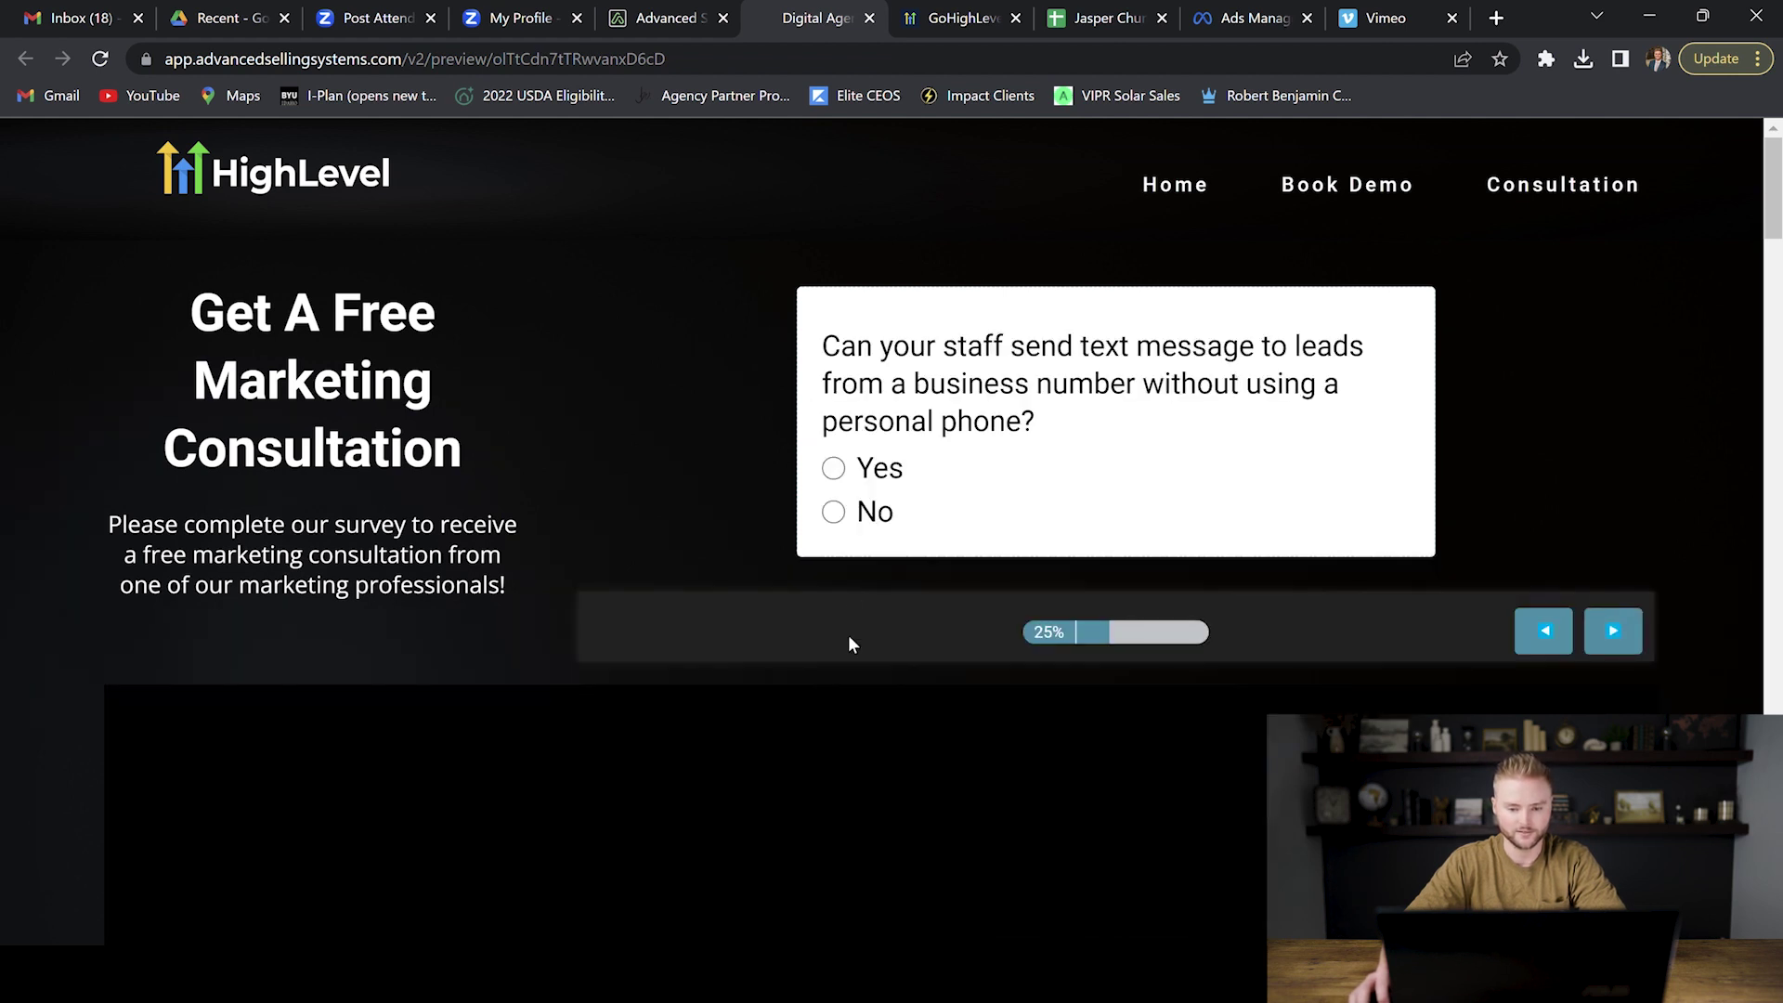
click(833, 514)
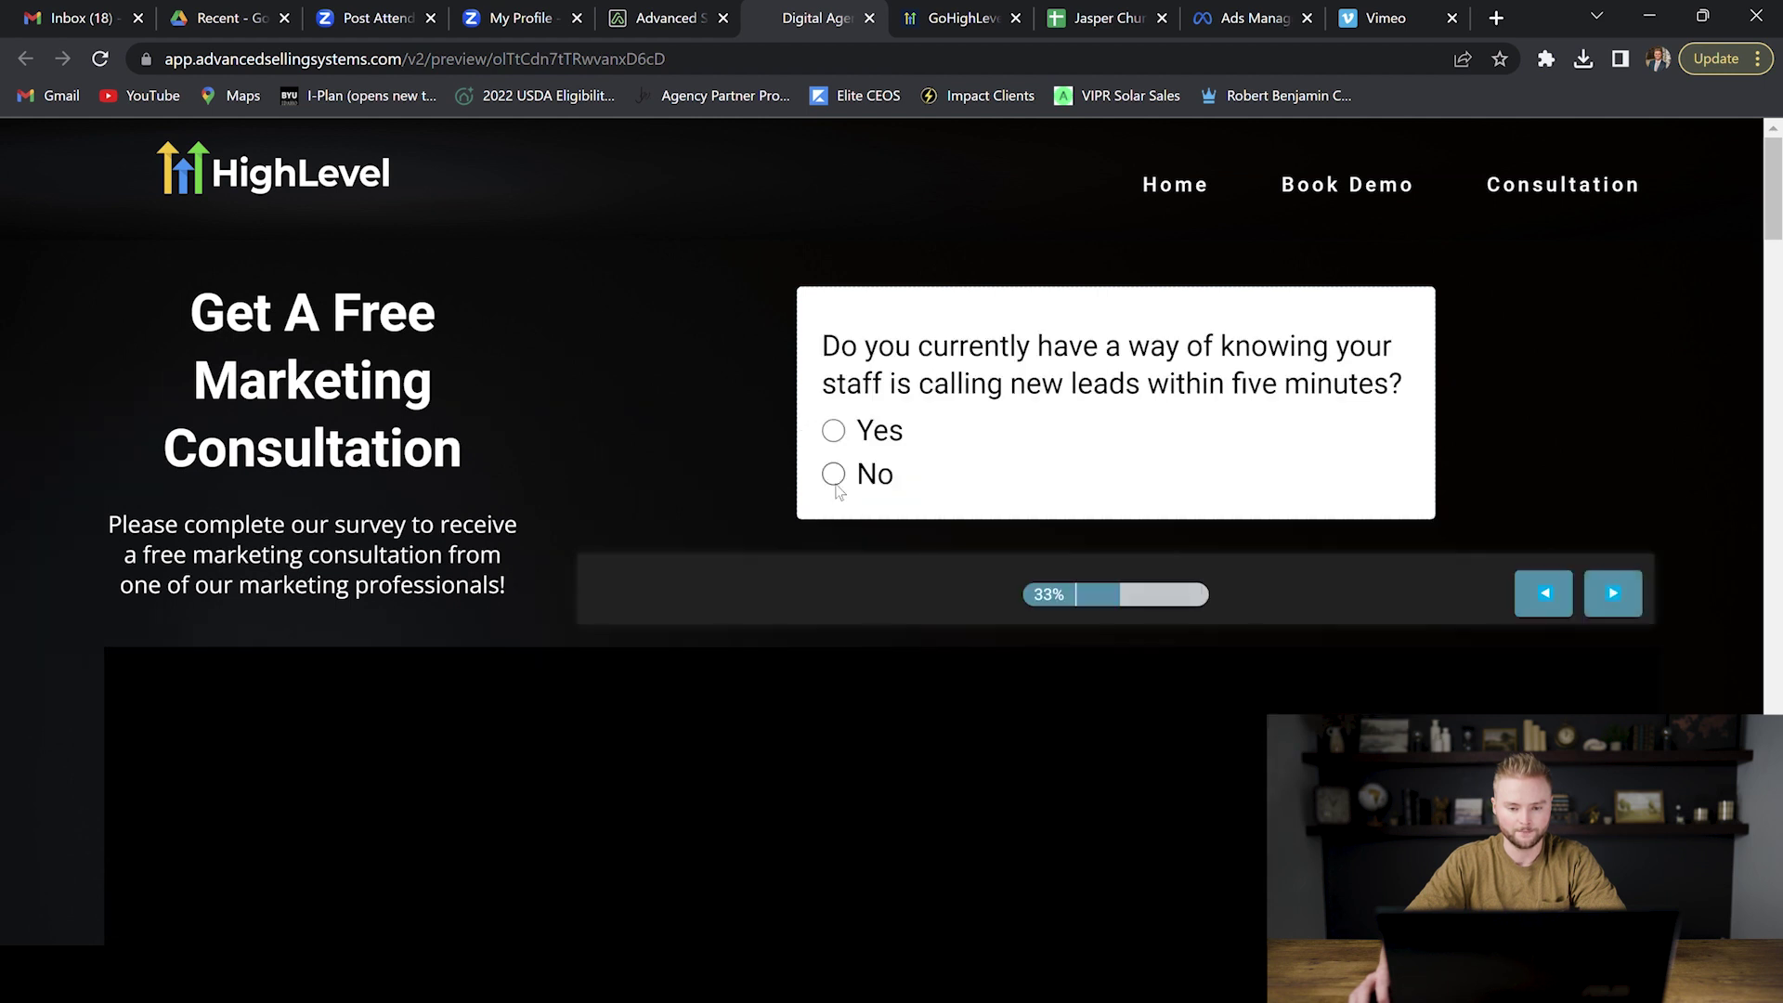
click(836, 478)
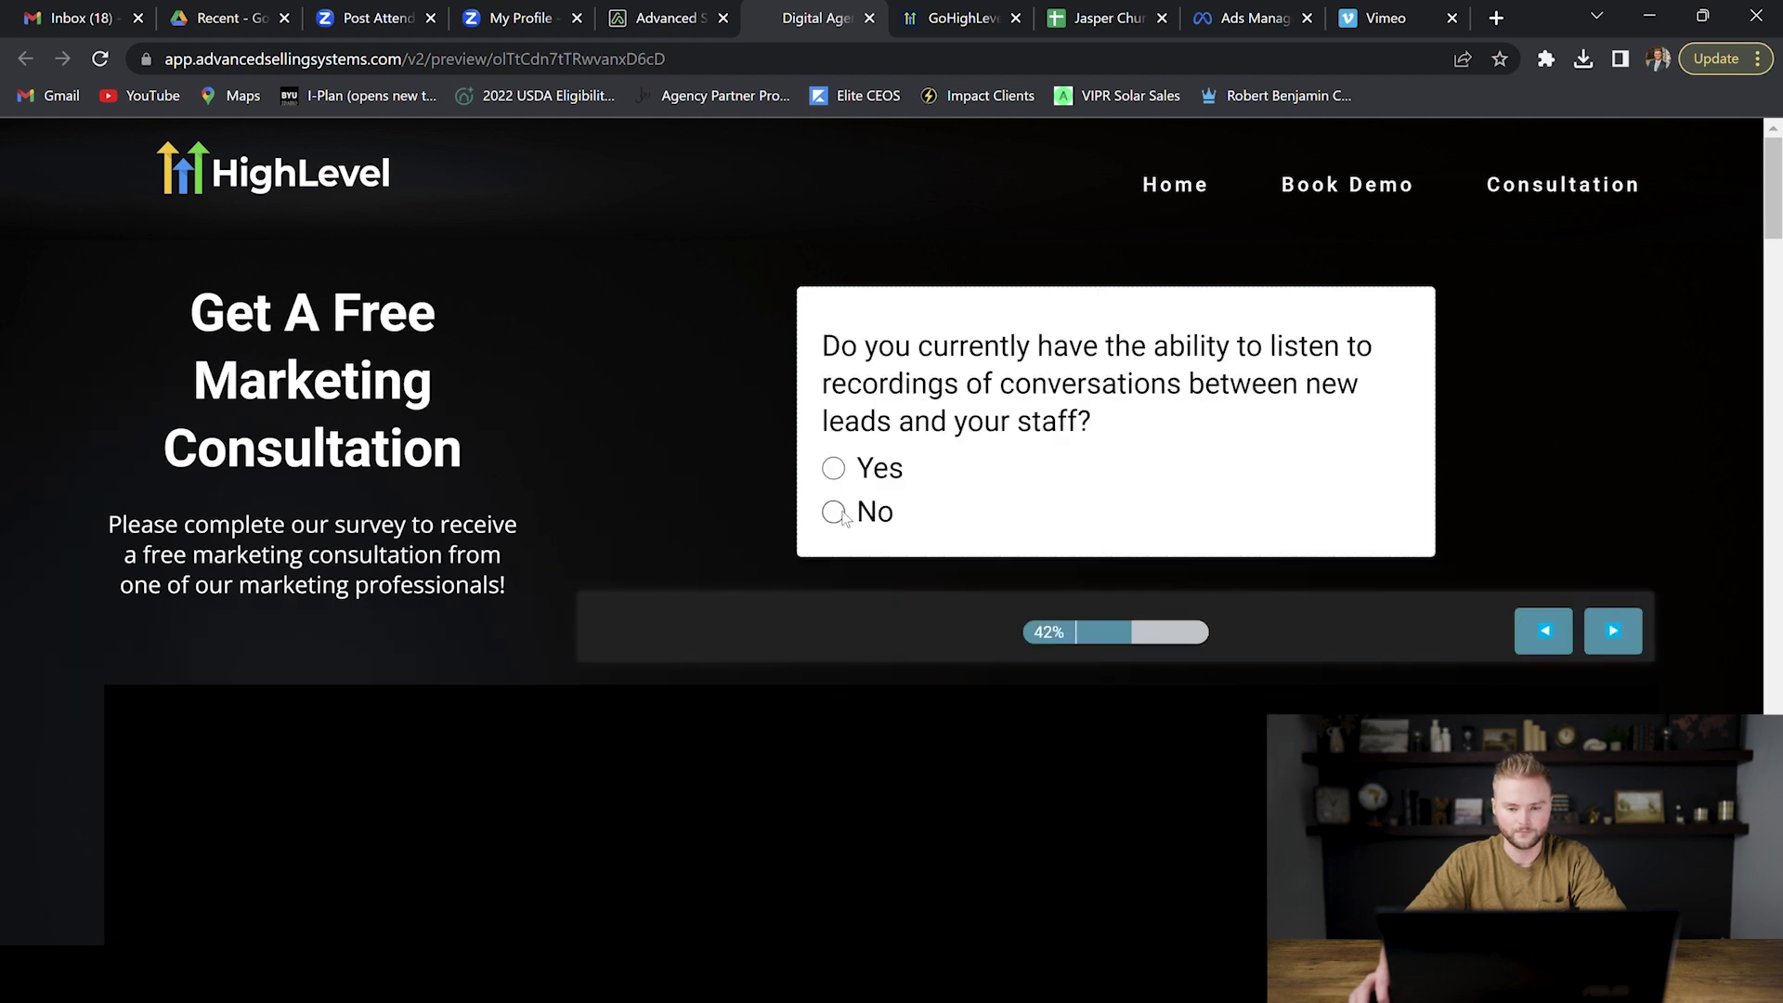
click(835, 514)
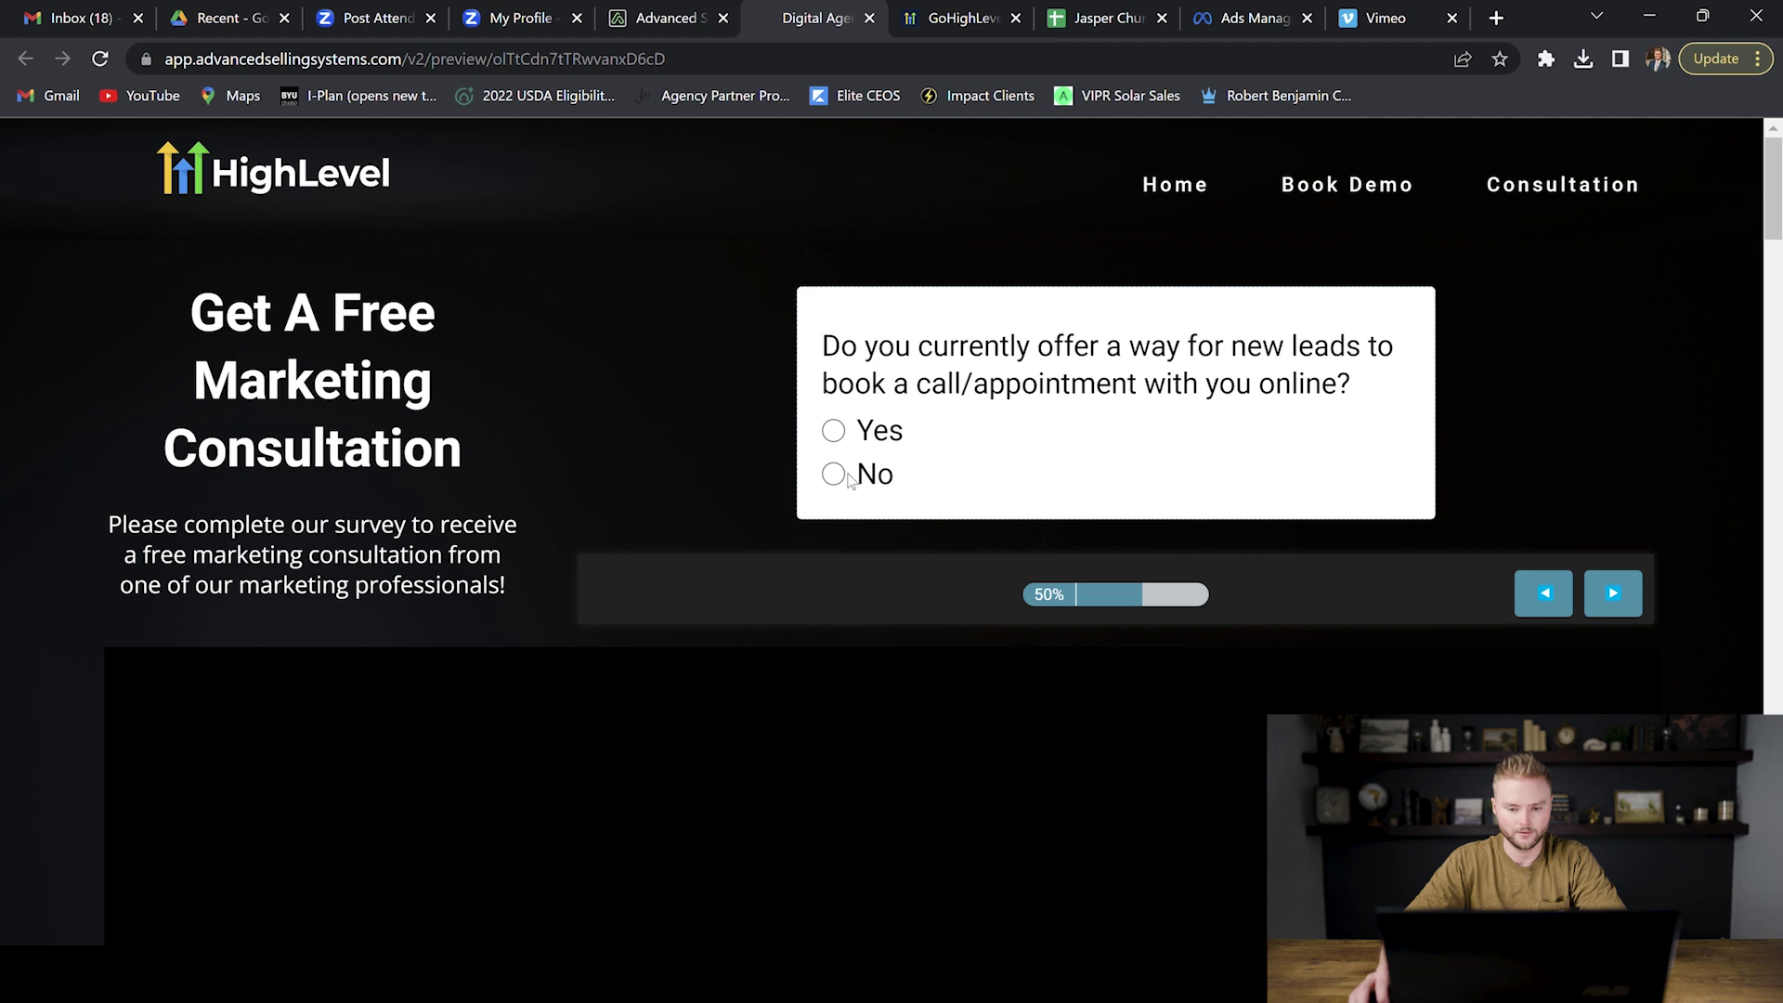
Answer No to booking, reminders, no-shows and Facebook auto-replies, reaching the contact form, then return to the workflow.
click(846, 475)
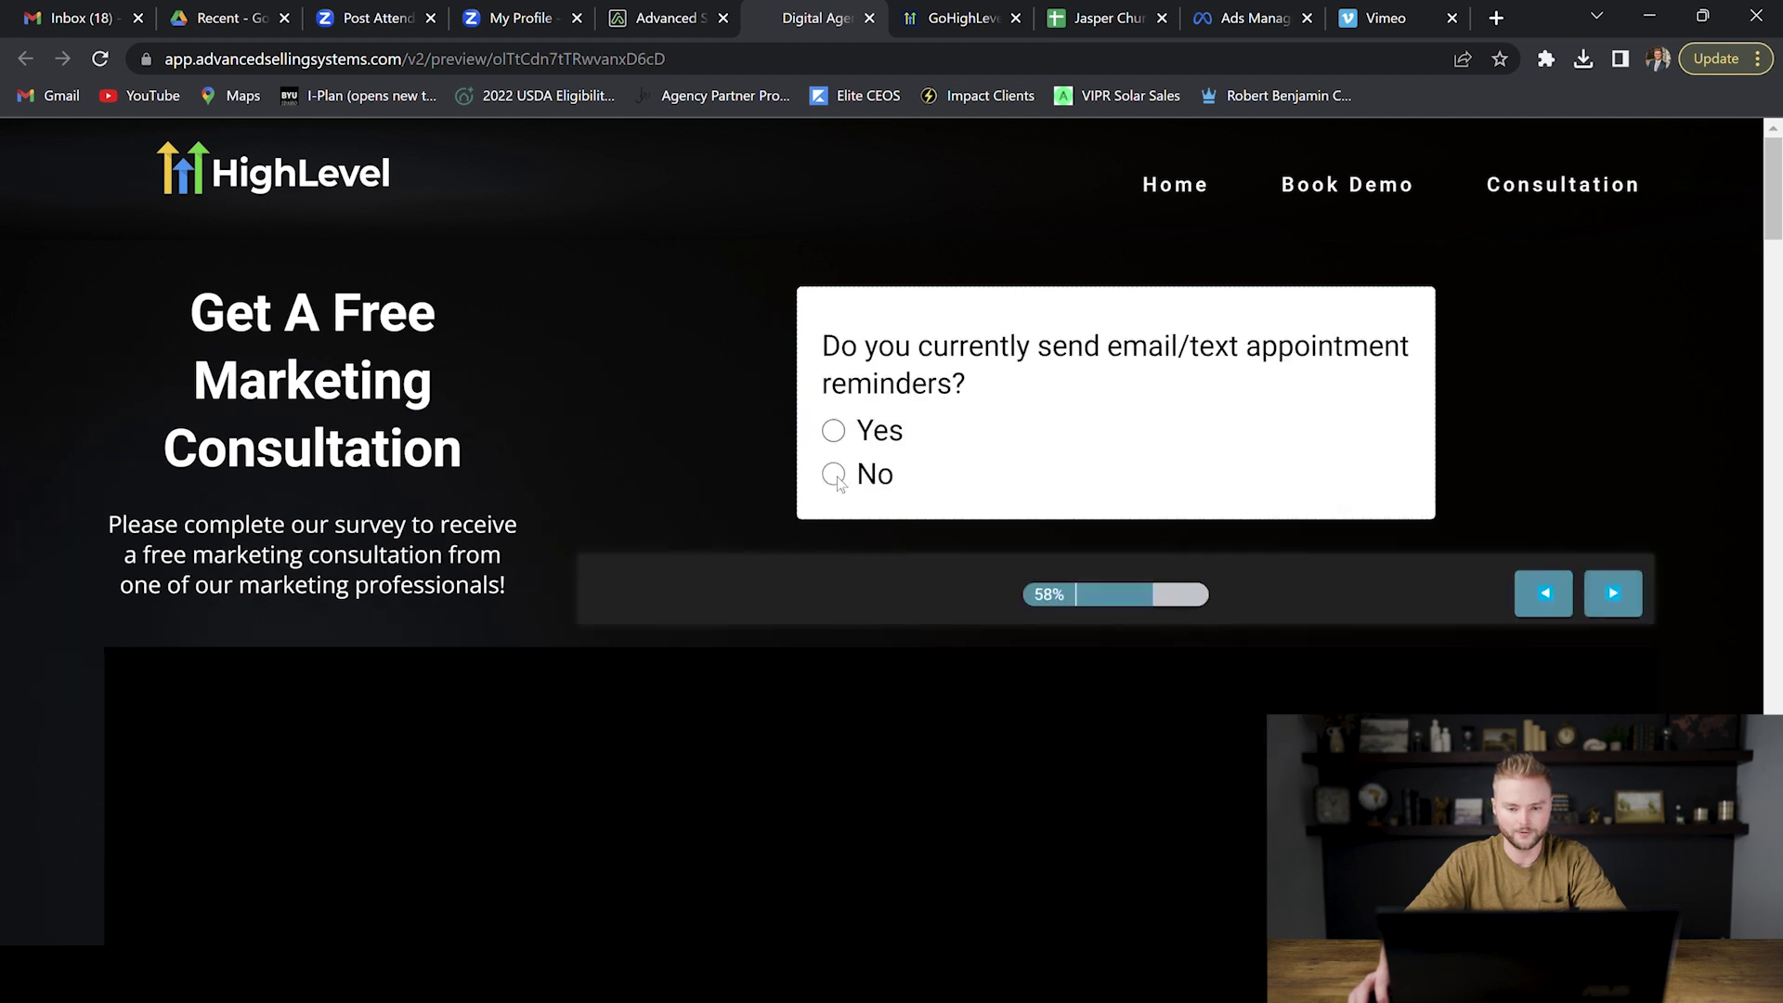
click(837, 476)
click(837, 513)
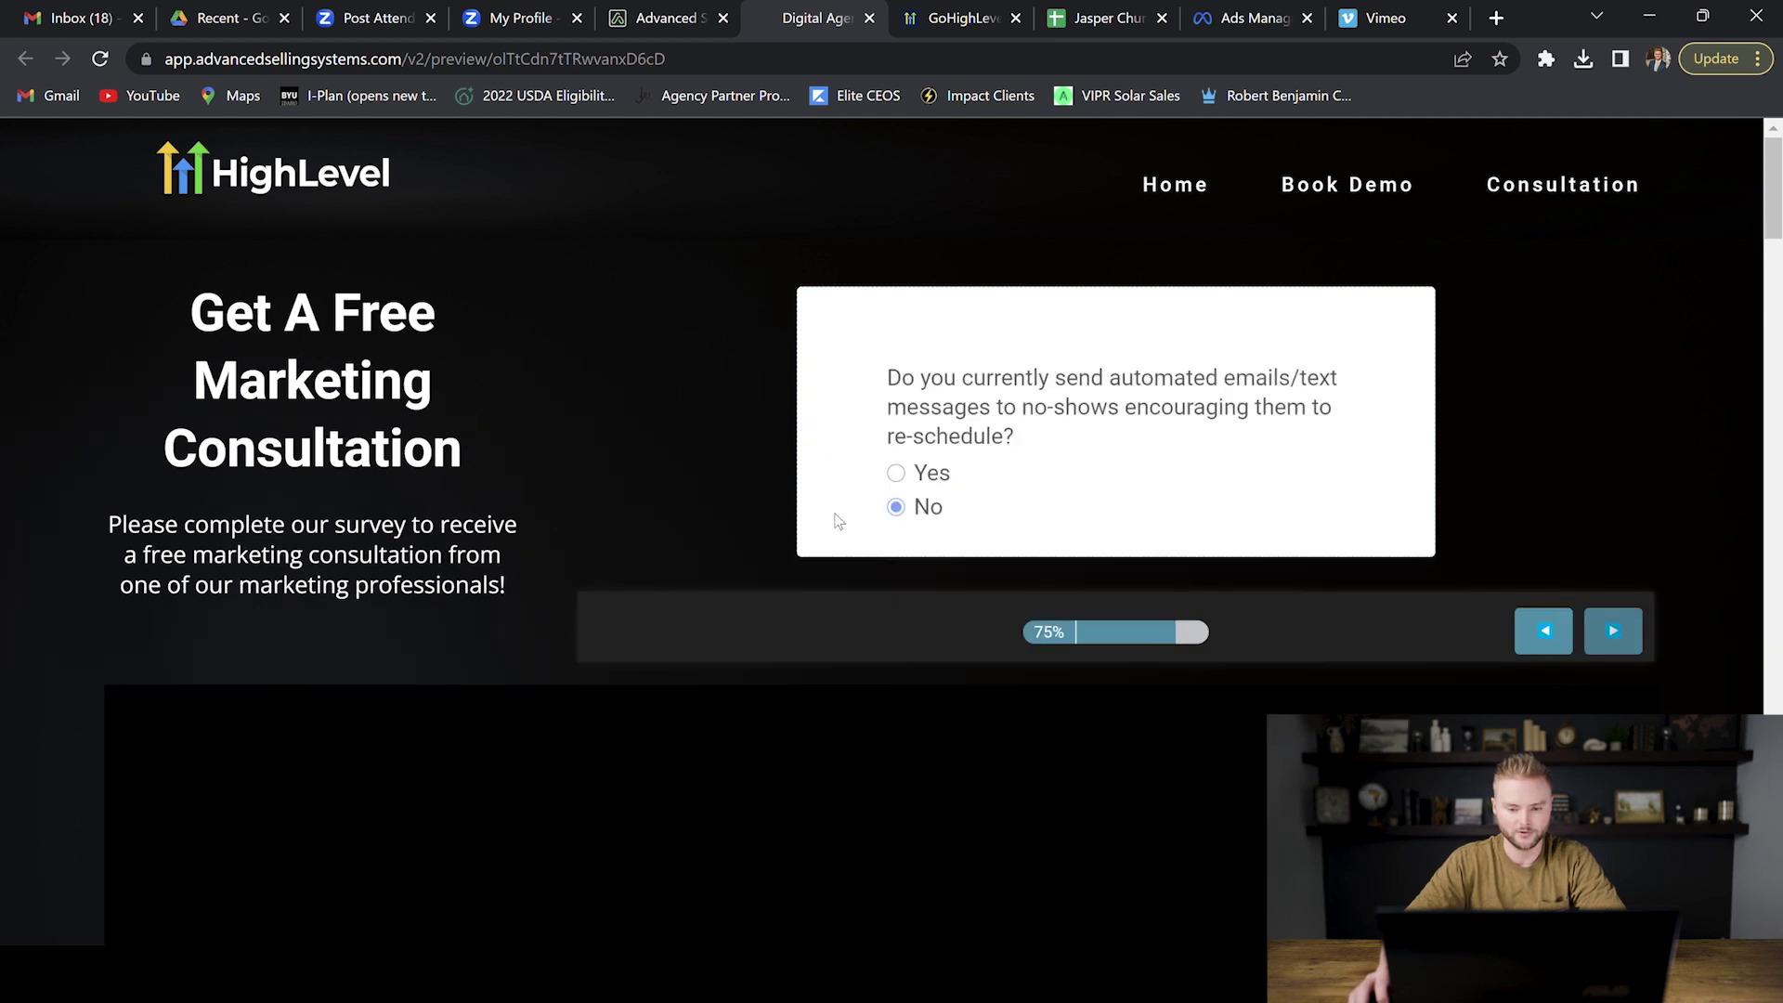
click(835, 516)
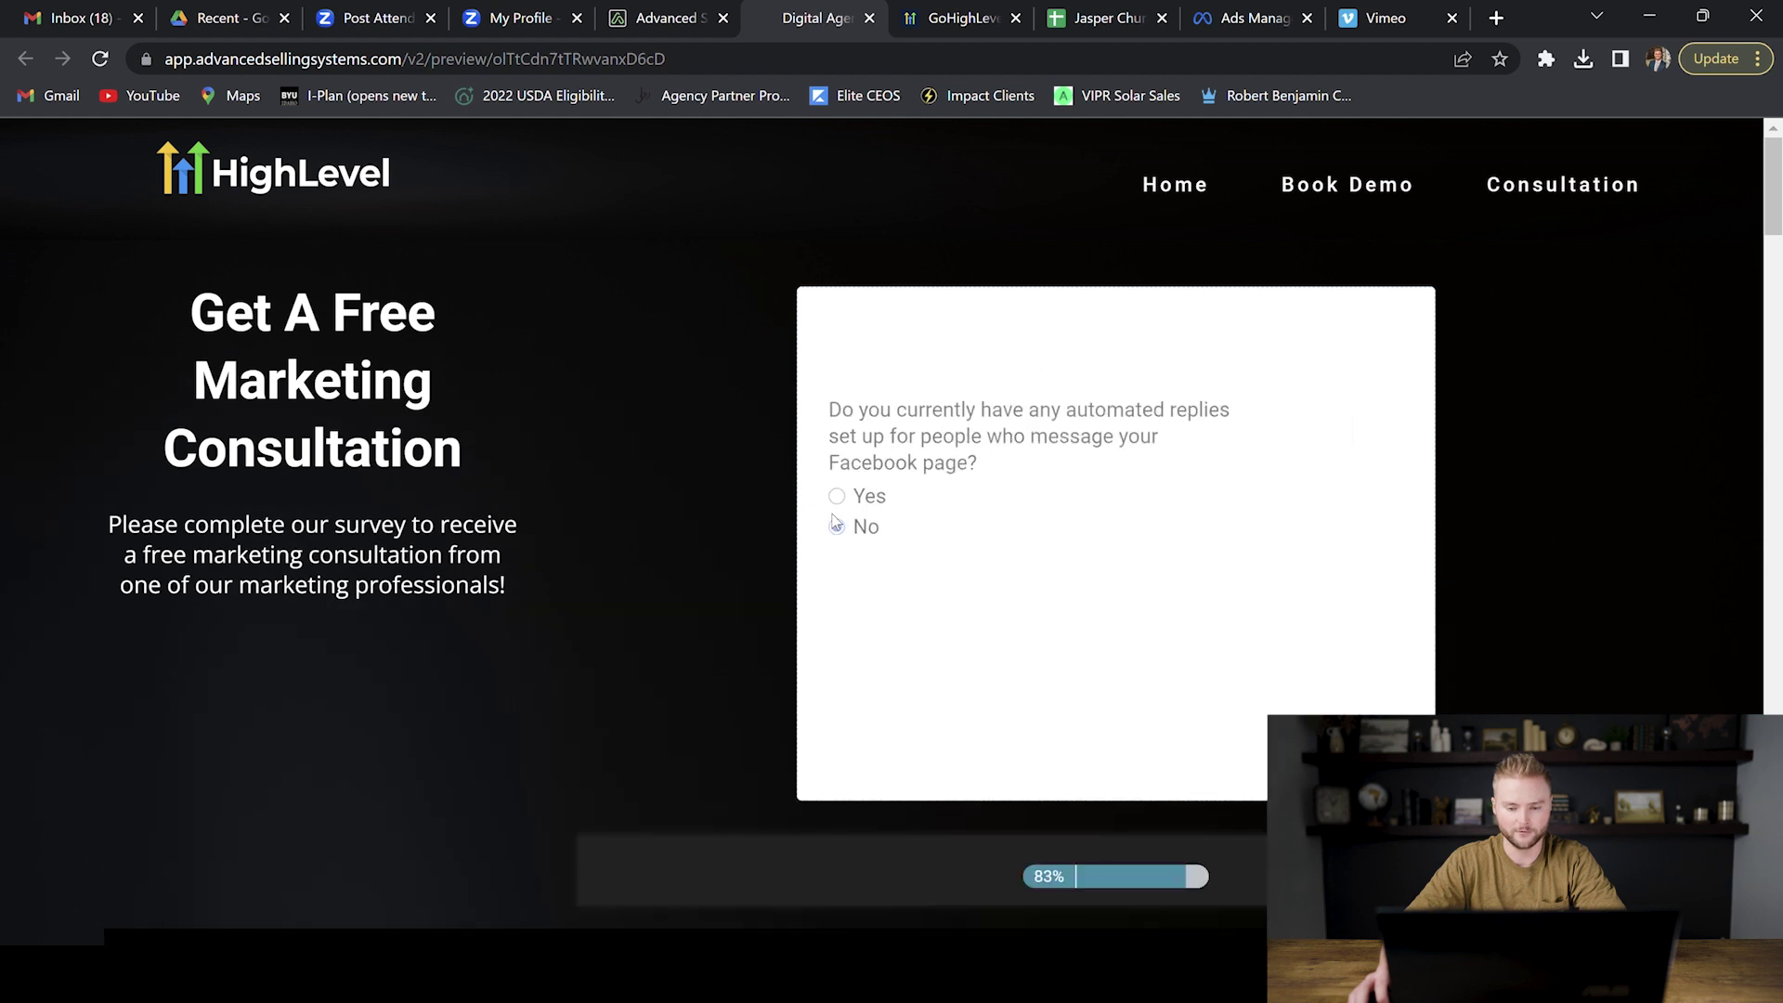
click(841, 519)
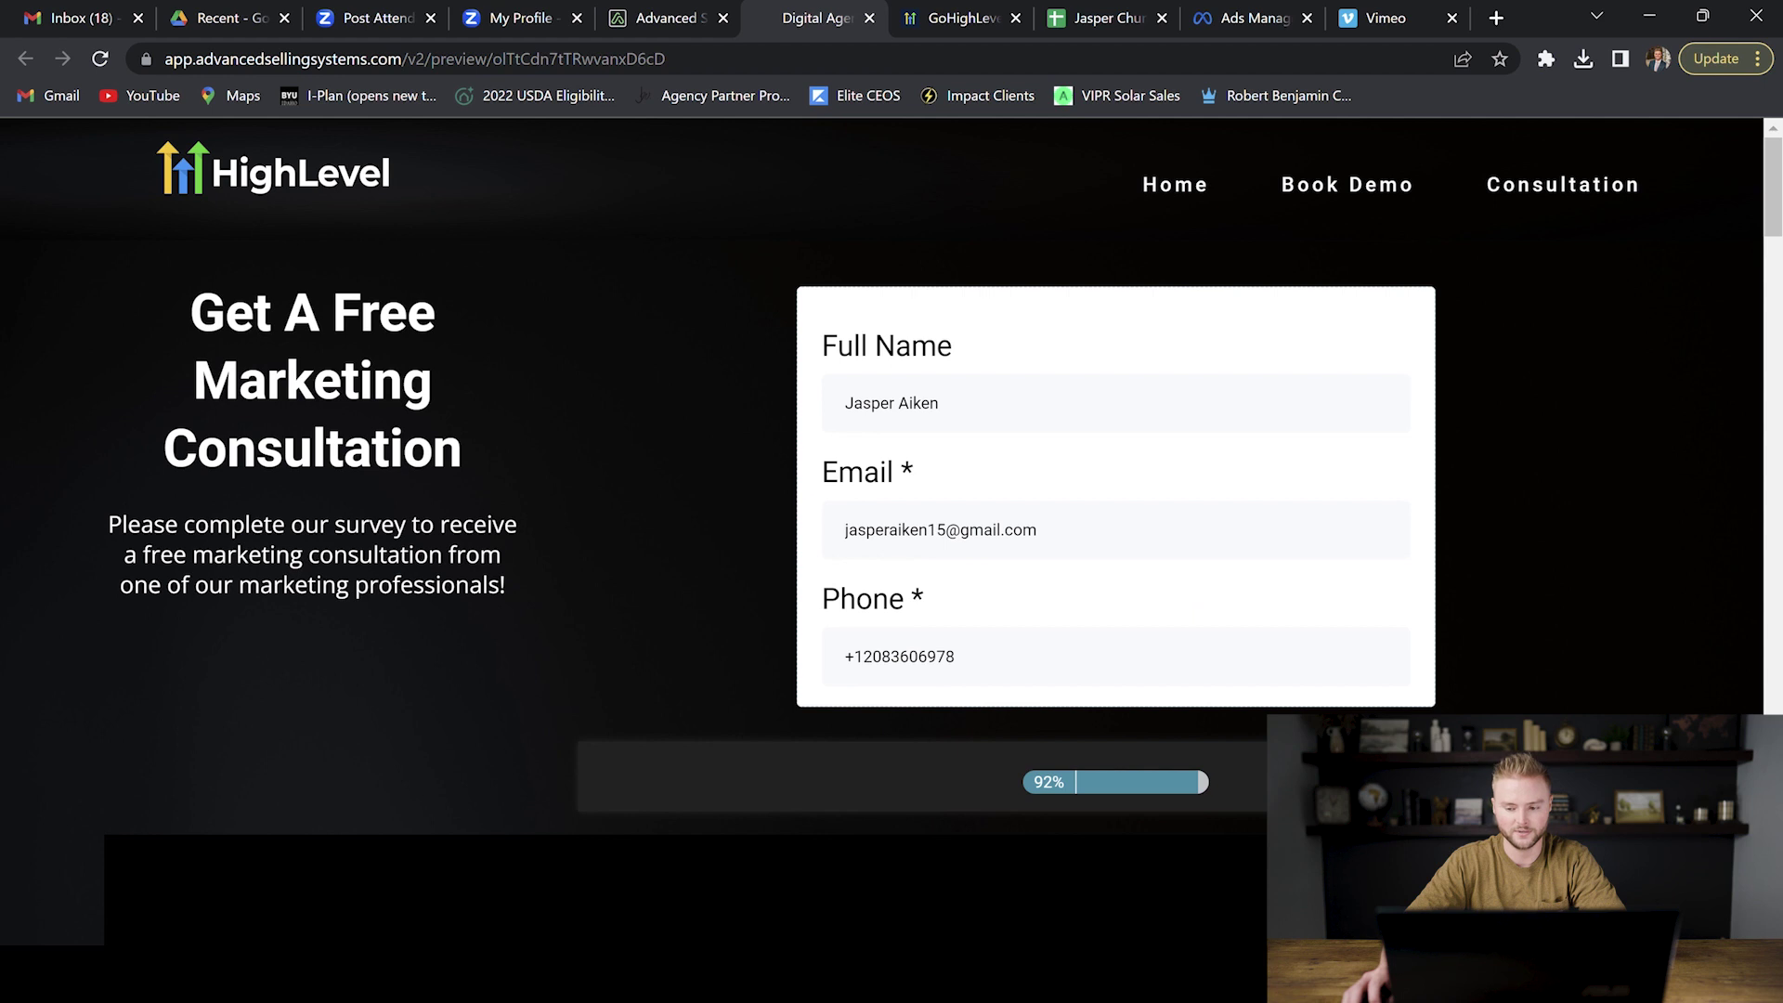
key(ctrl+shift+Tab)
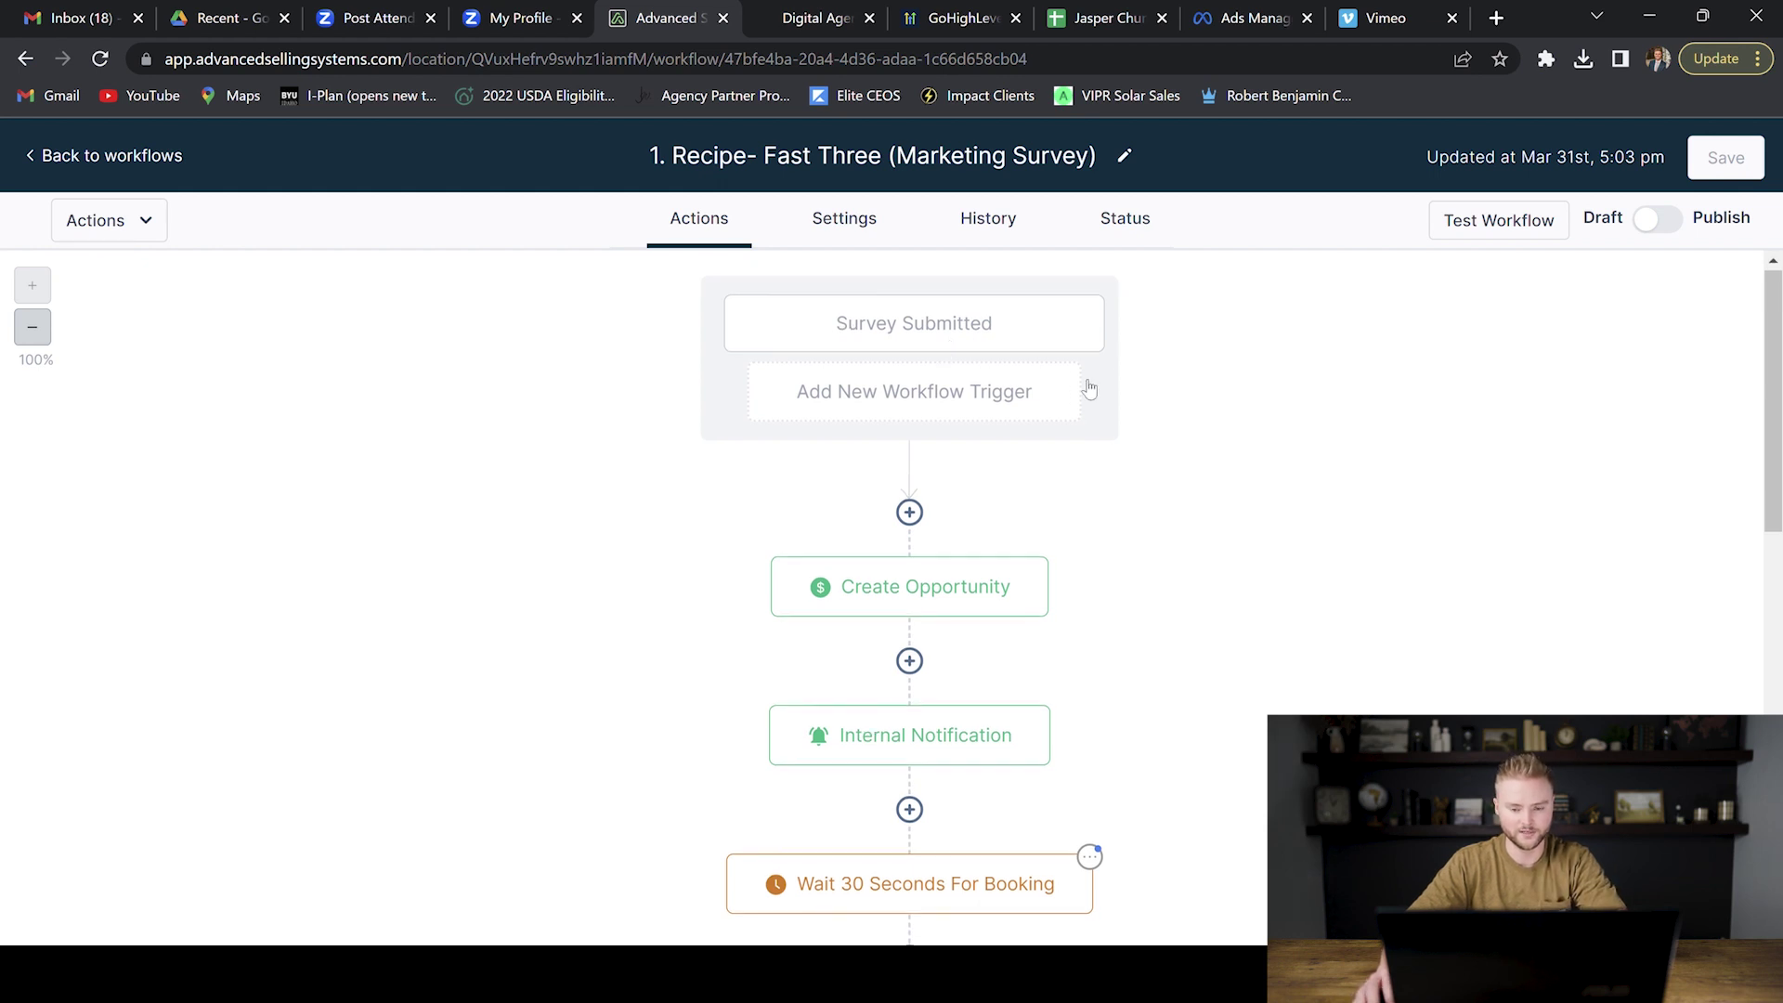
scroll(933, 349, down, 1)
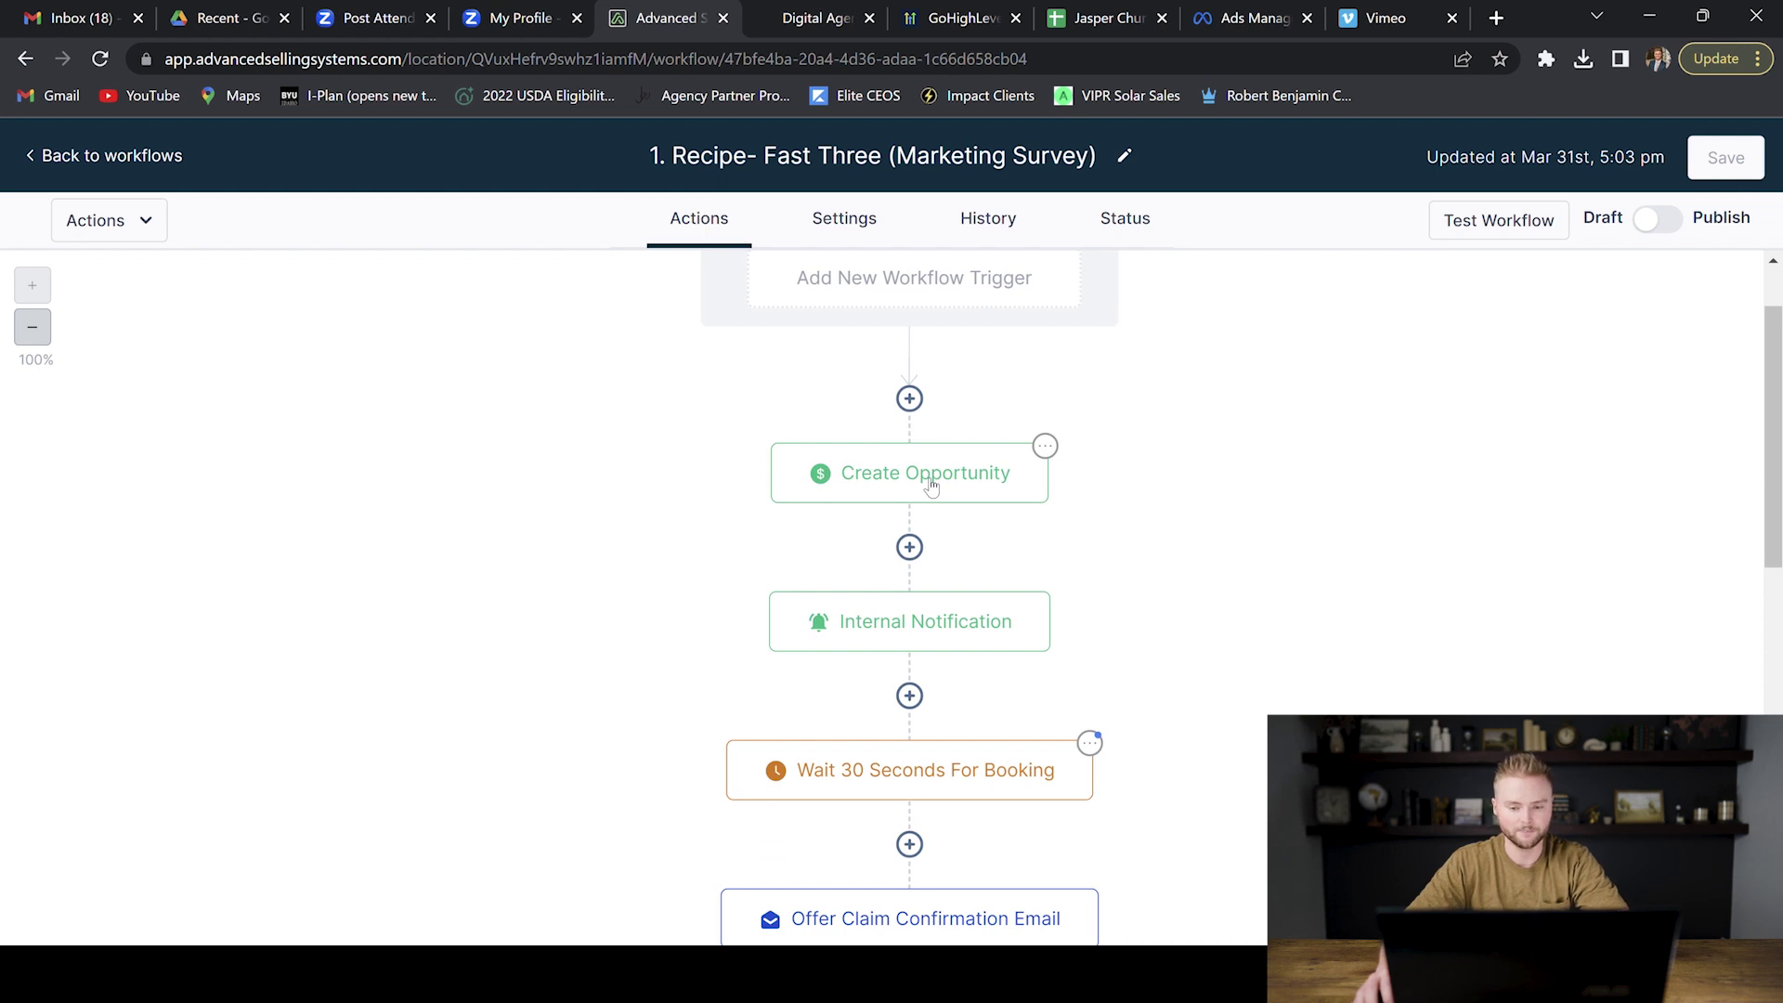
click(931, 480)
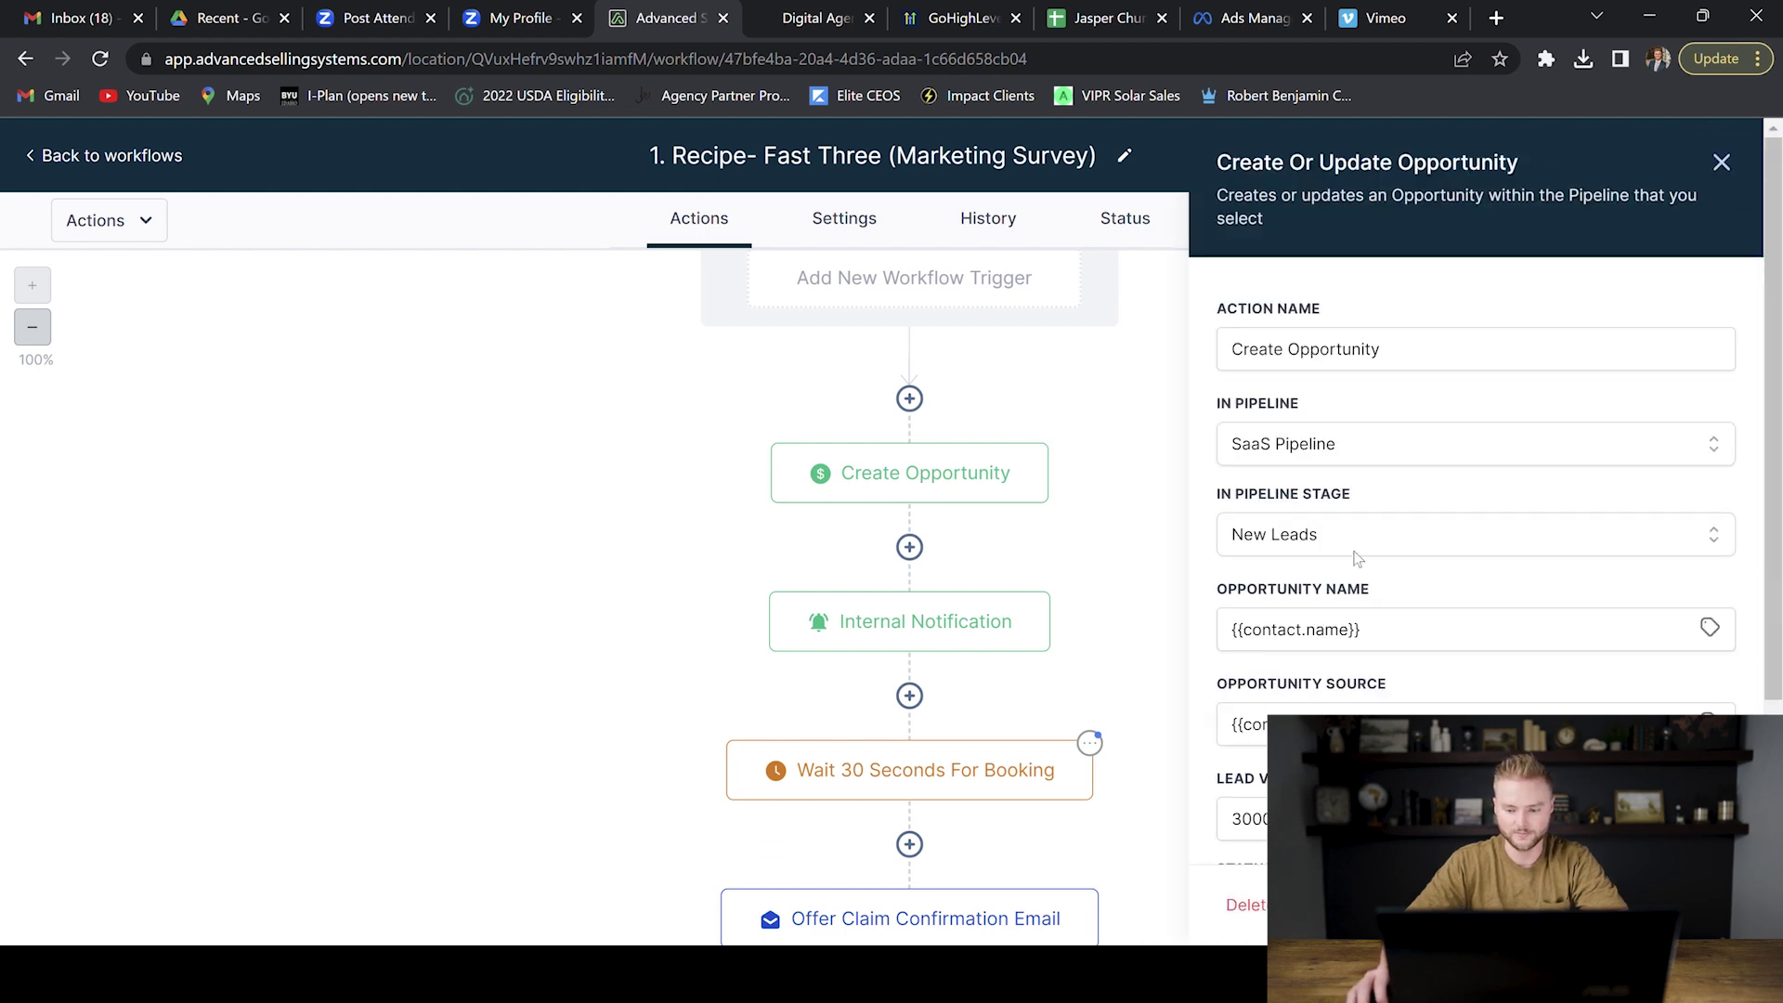
key(Escape)
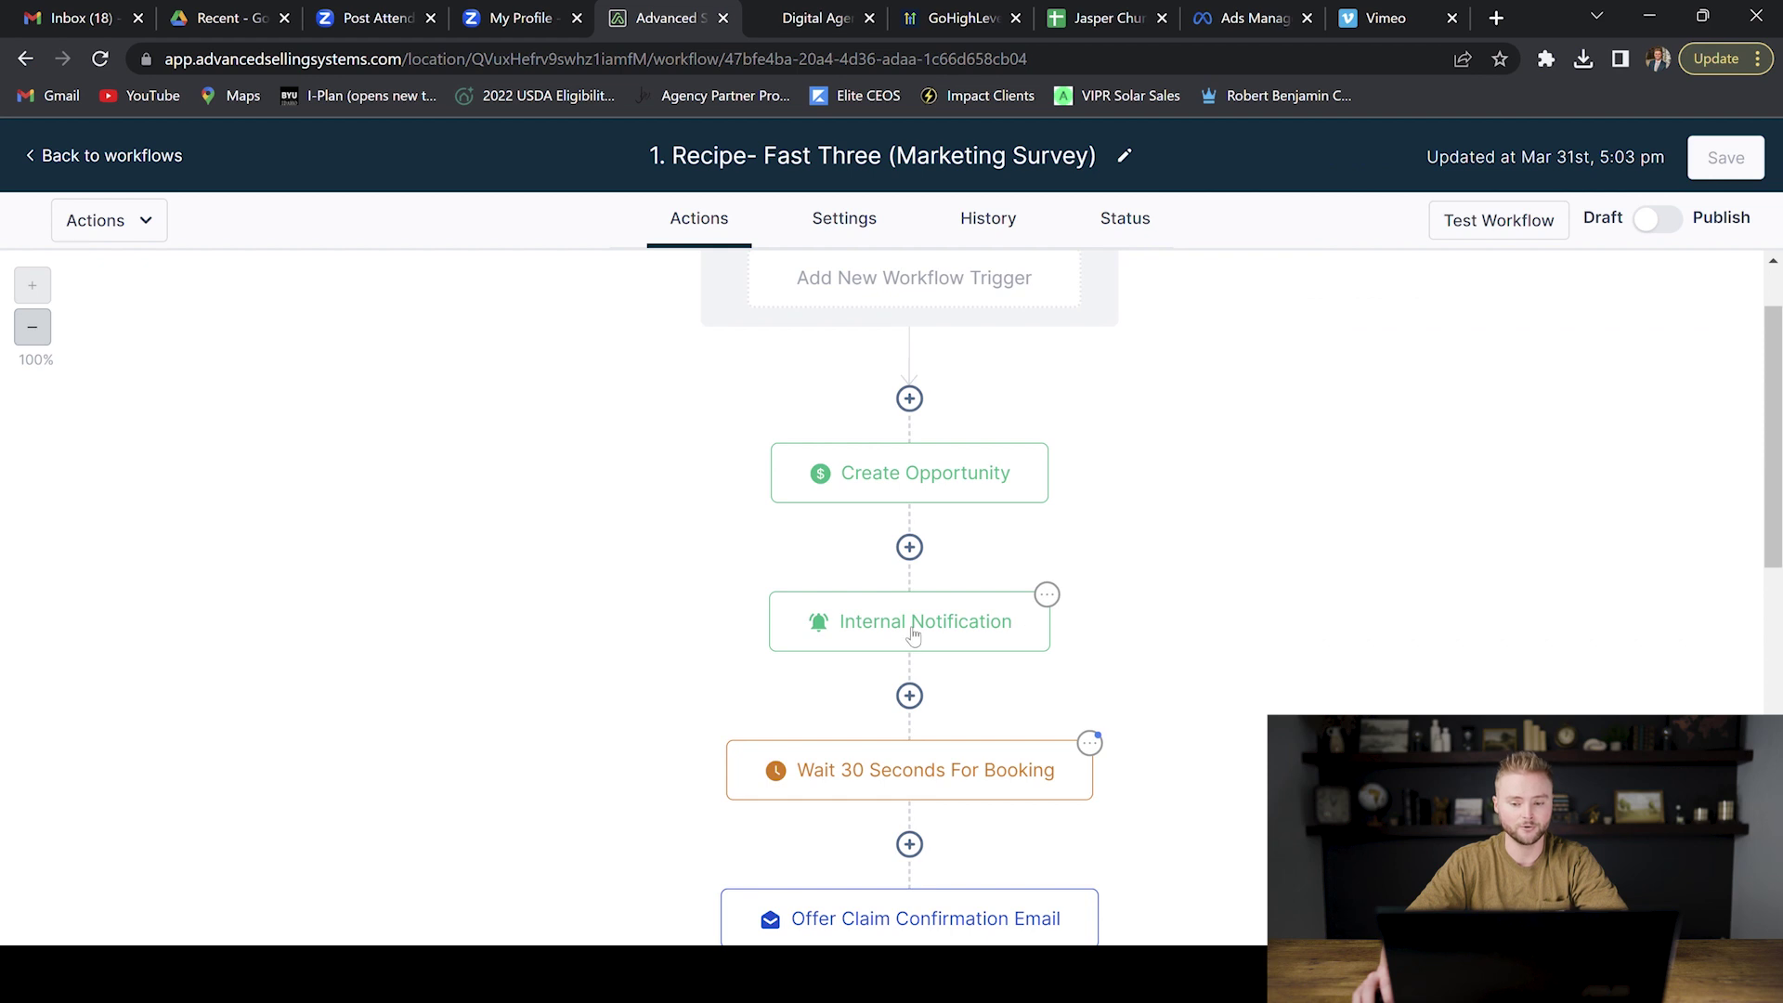
click(913, 635)
scroll(1464, 497, down, 3)
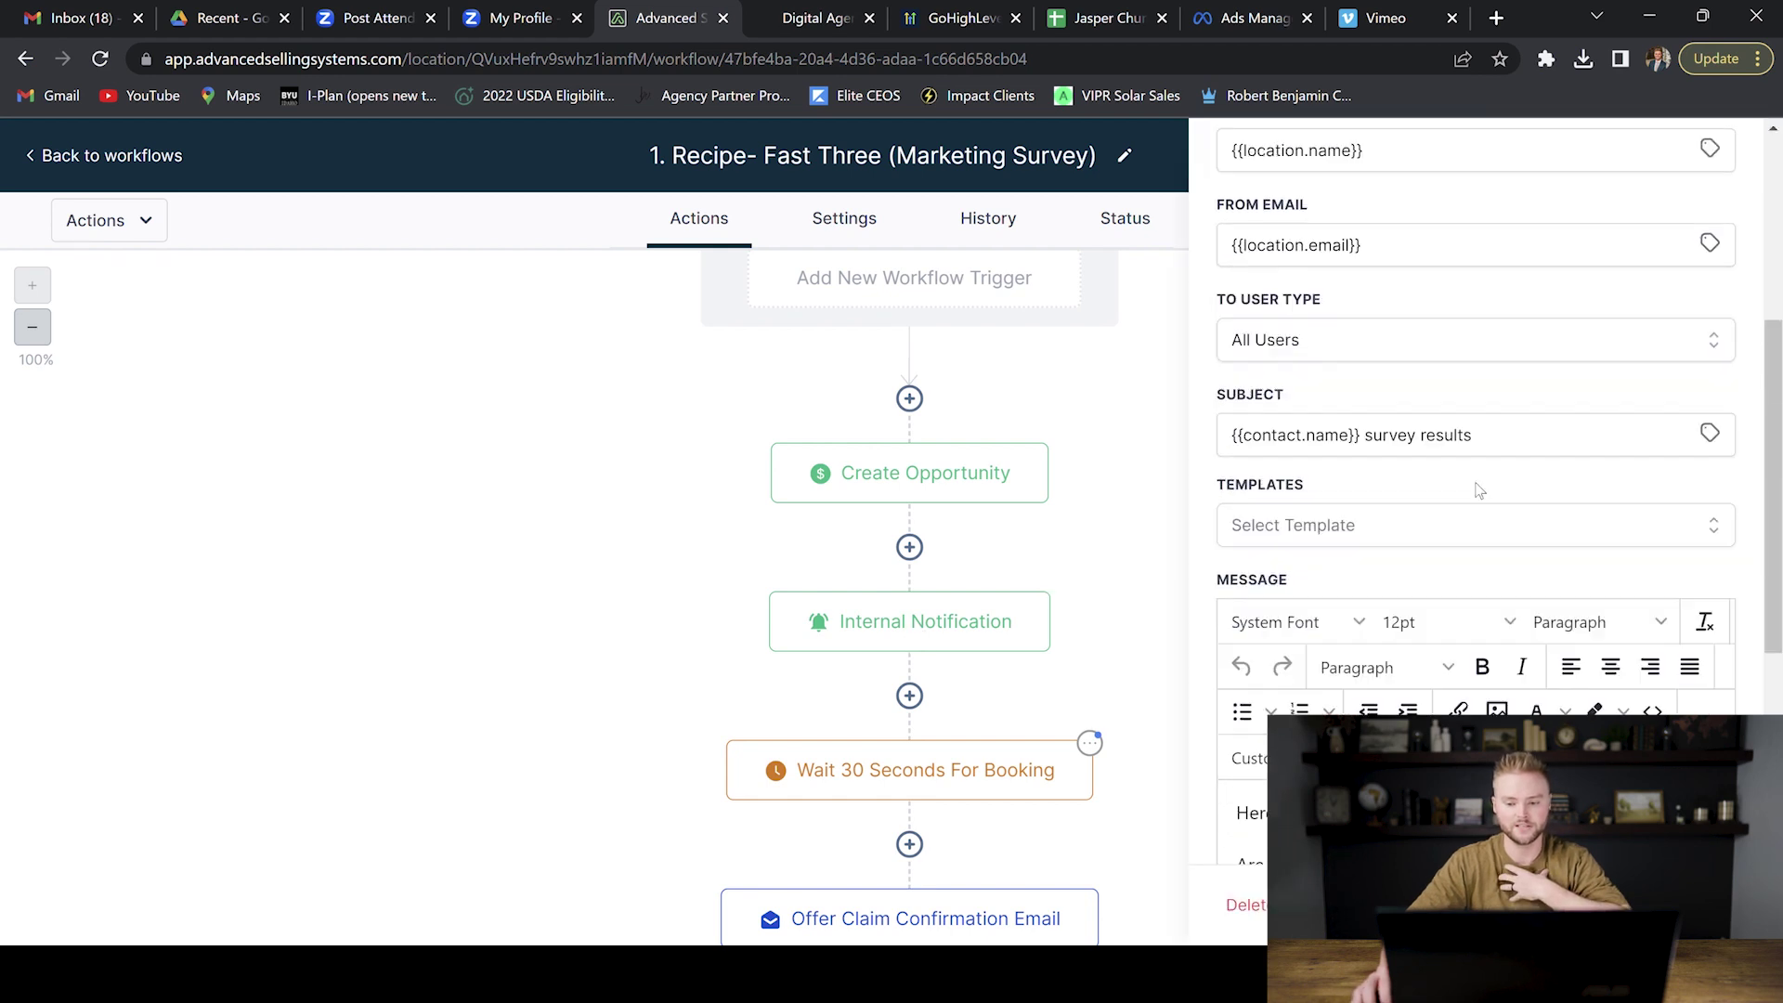
scroll(1469, 446, down, 2)
scroll(1469, 406, down, 1)
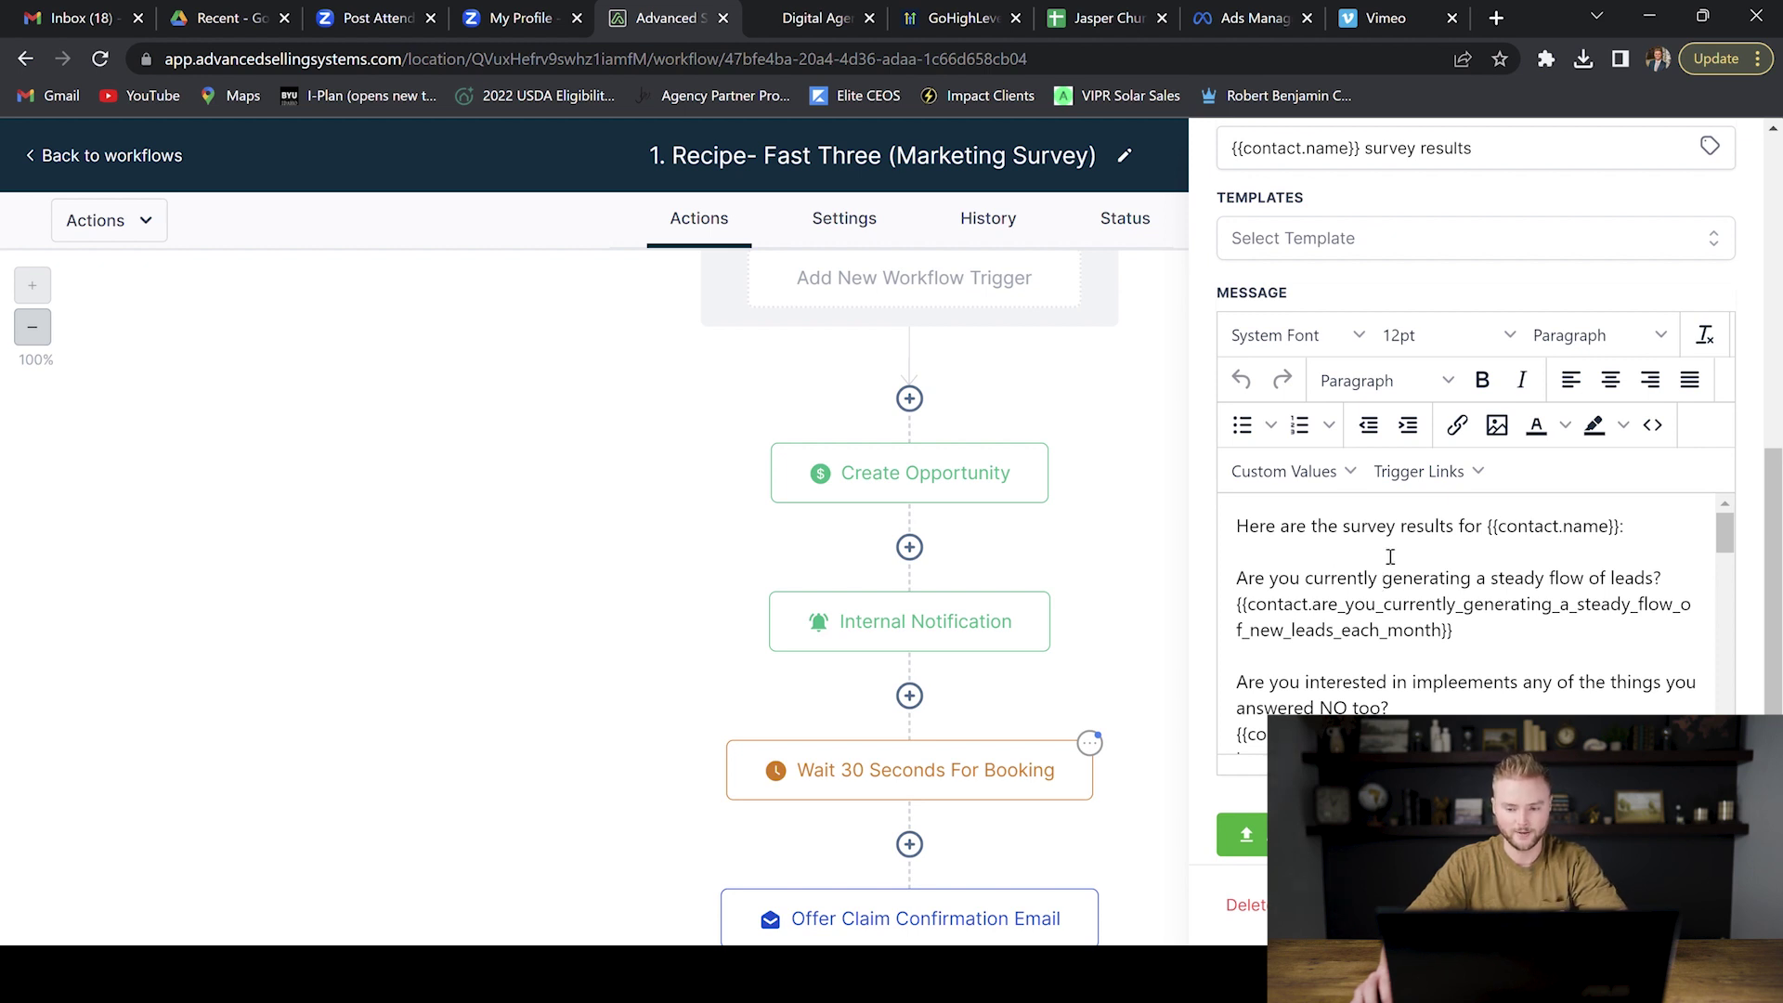
scroll(1393, 550, down, 2)
scroll(1404, 548, down, 2)
scroll(1403, 548, down, 3)
scroll(1404, 548, down, 3)
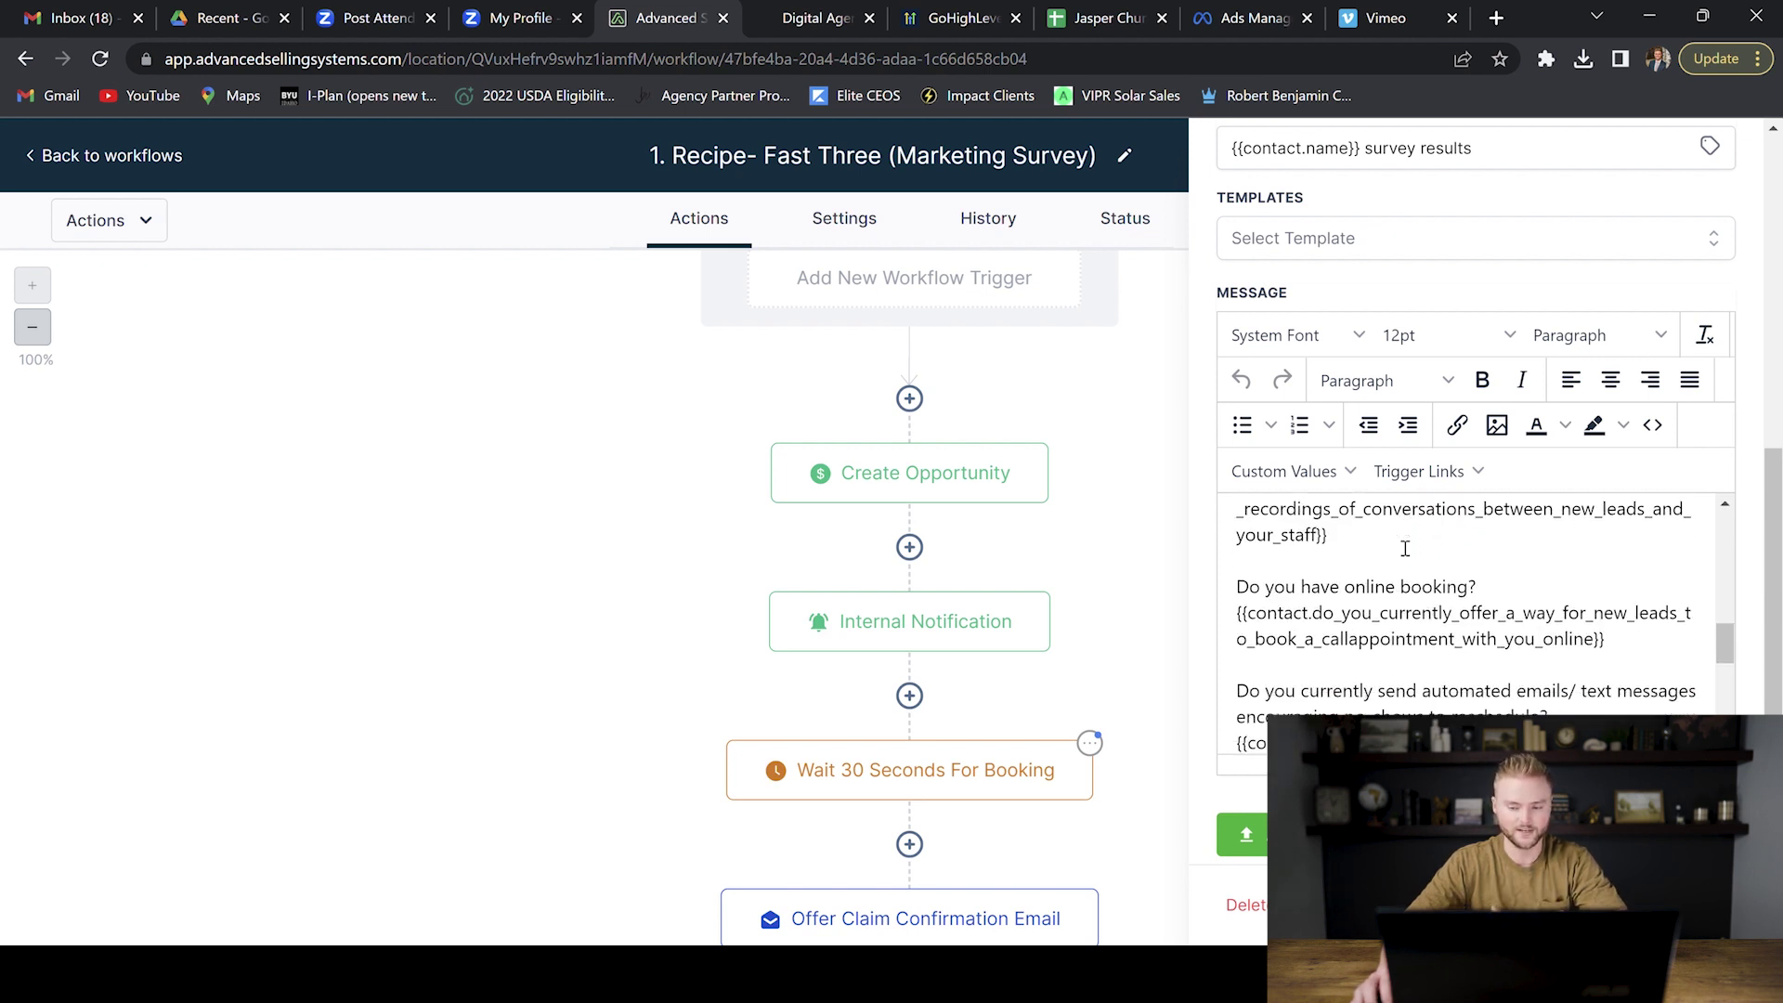
scroll(1404, 547, down, 3)
scroll(1404, 548, down, 2)
scroll(1404, 547, down, 1)
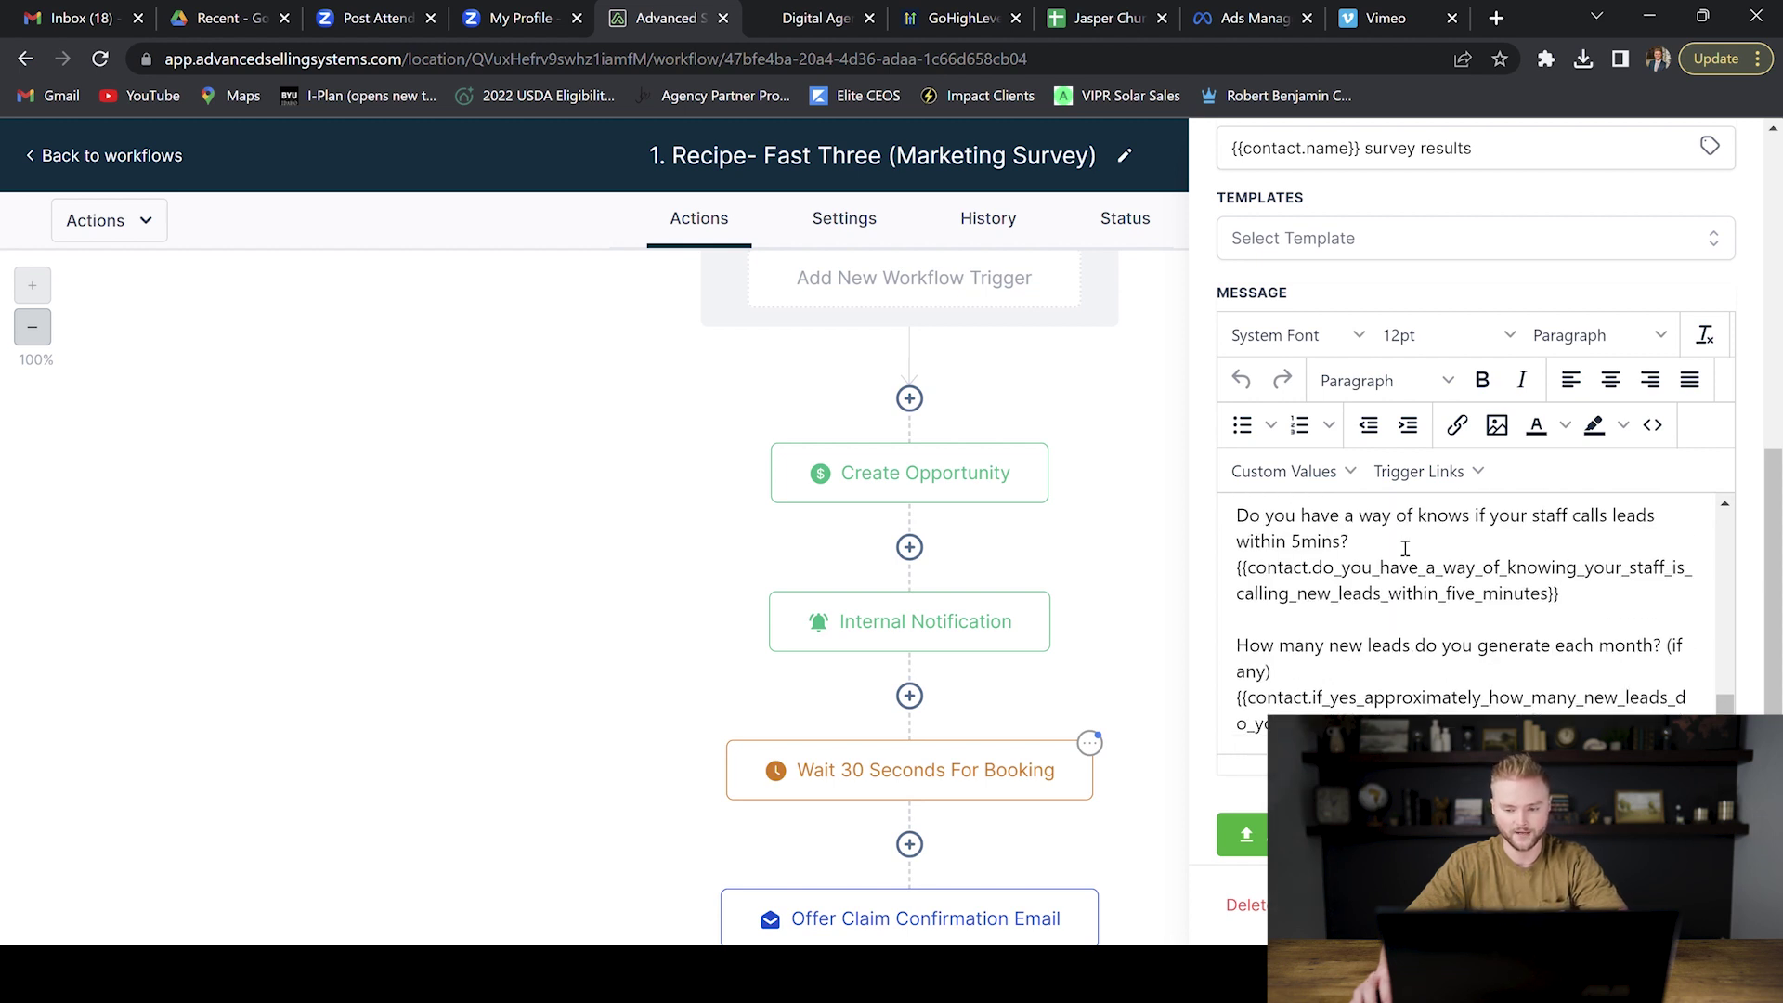
scroll(1401, 541, up, 2)
scroll(1415, 610, up, 5)
scroll(1416, 610, up, 3)
scroll(1417, 611, up, 3)
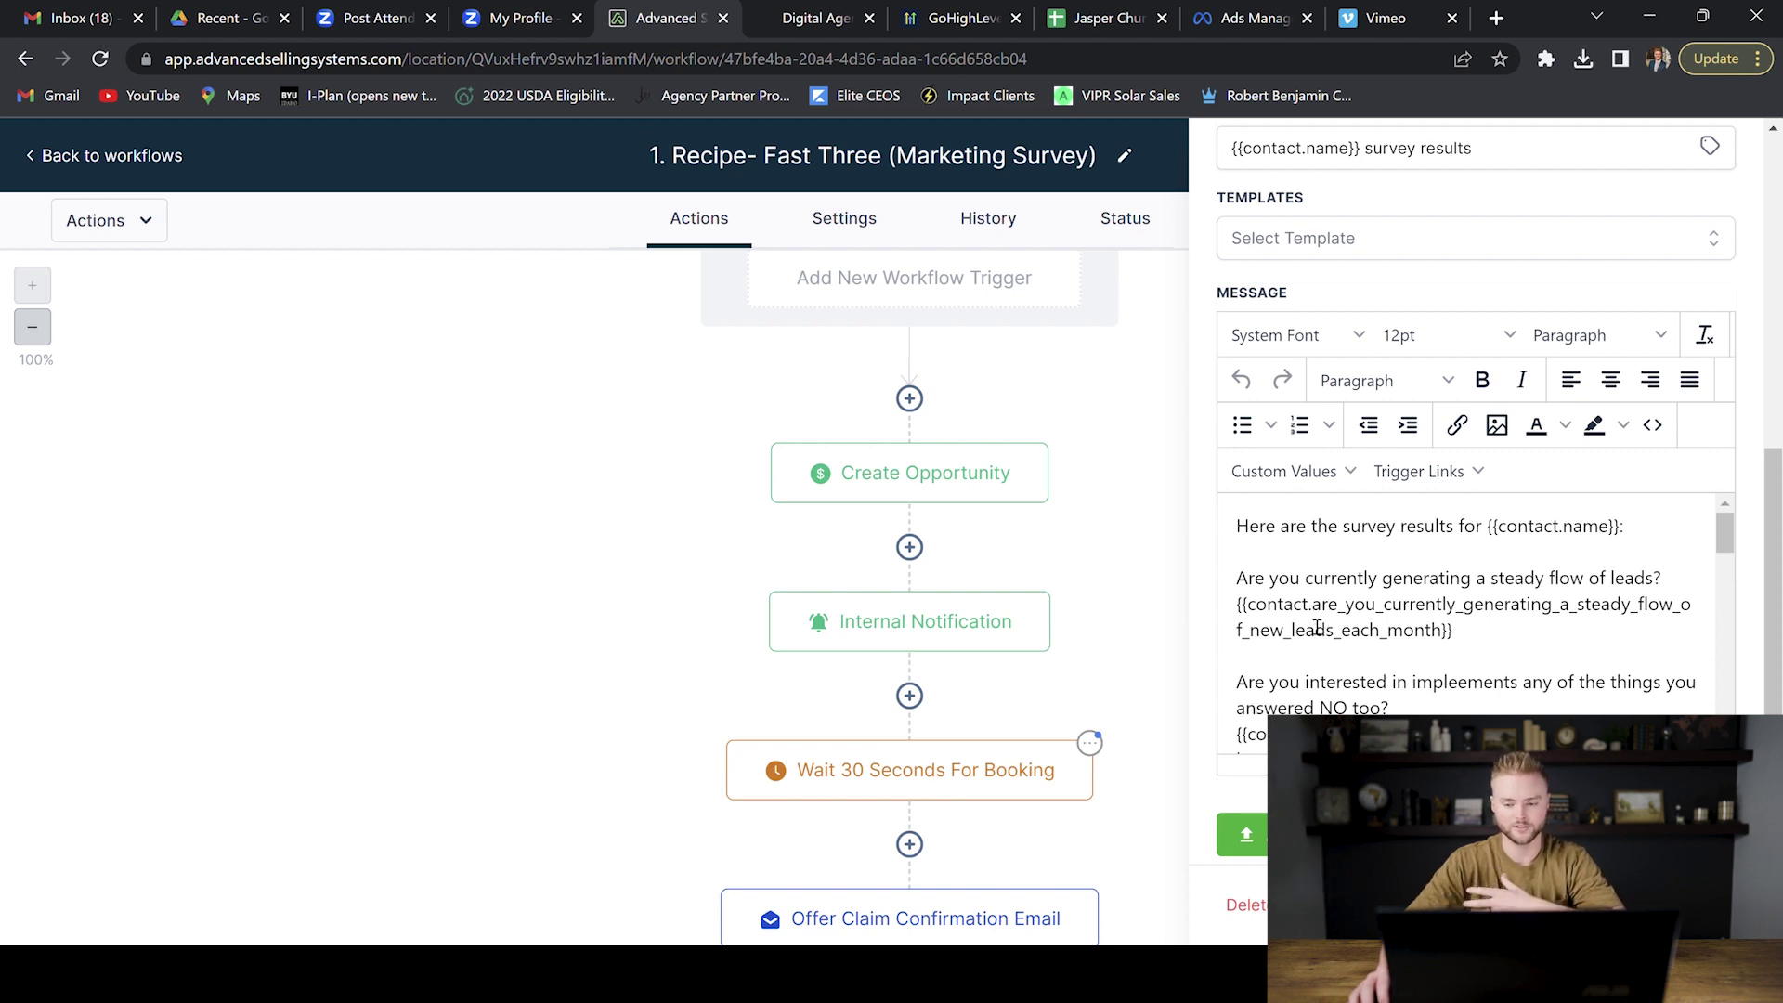
click(1142, 627)
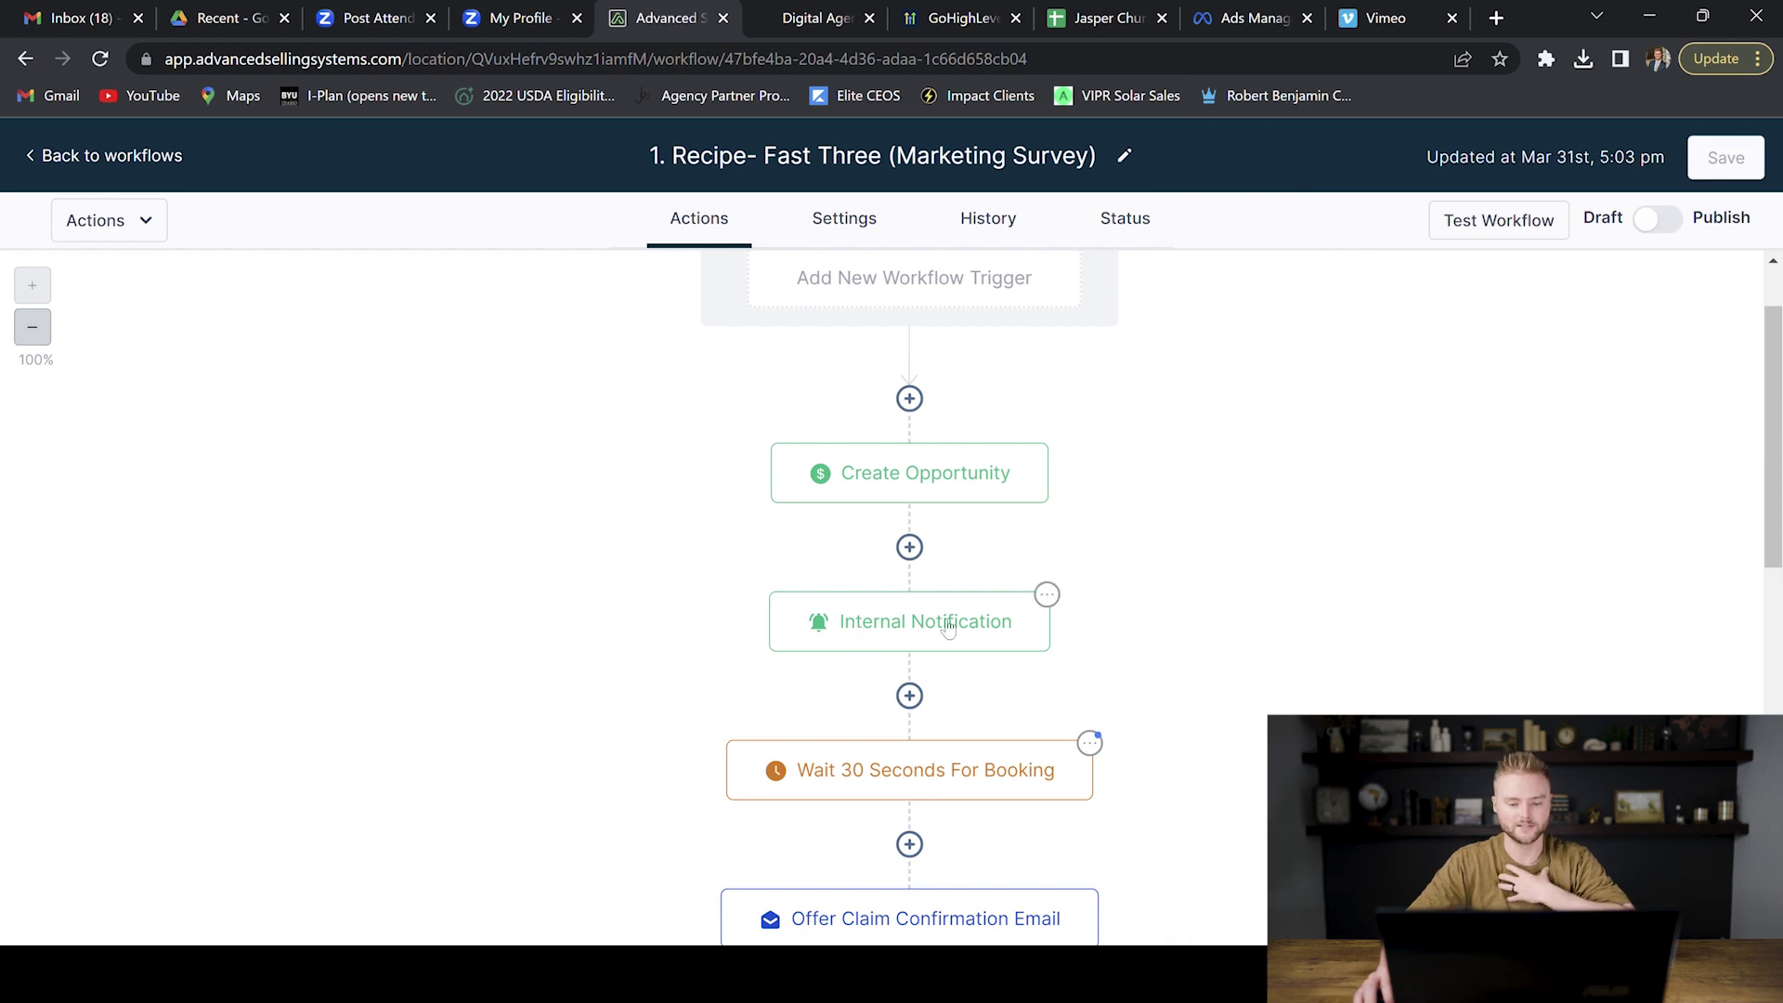
scroll(994, 543, down, 2)
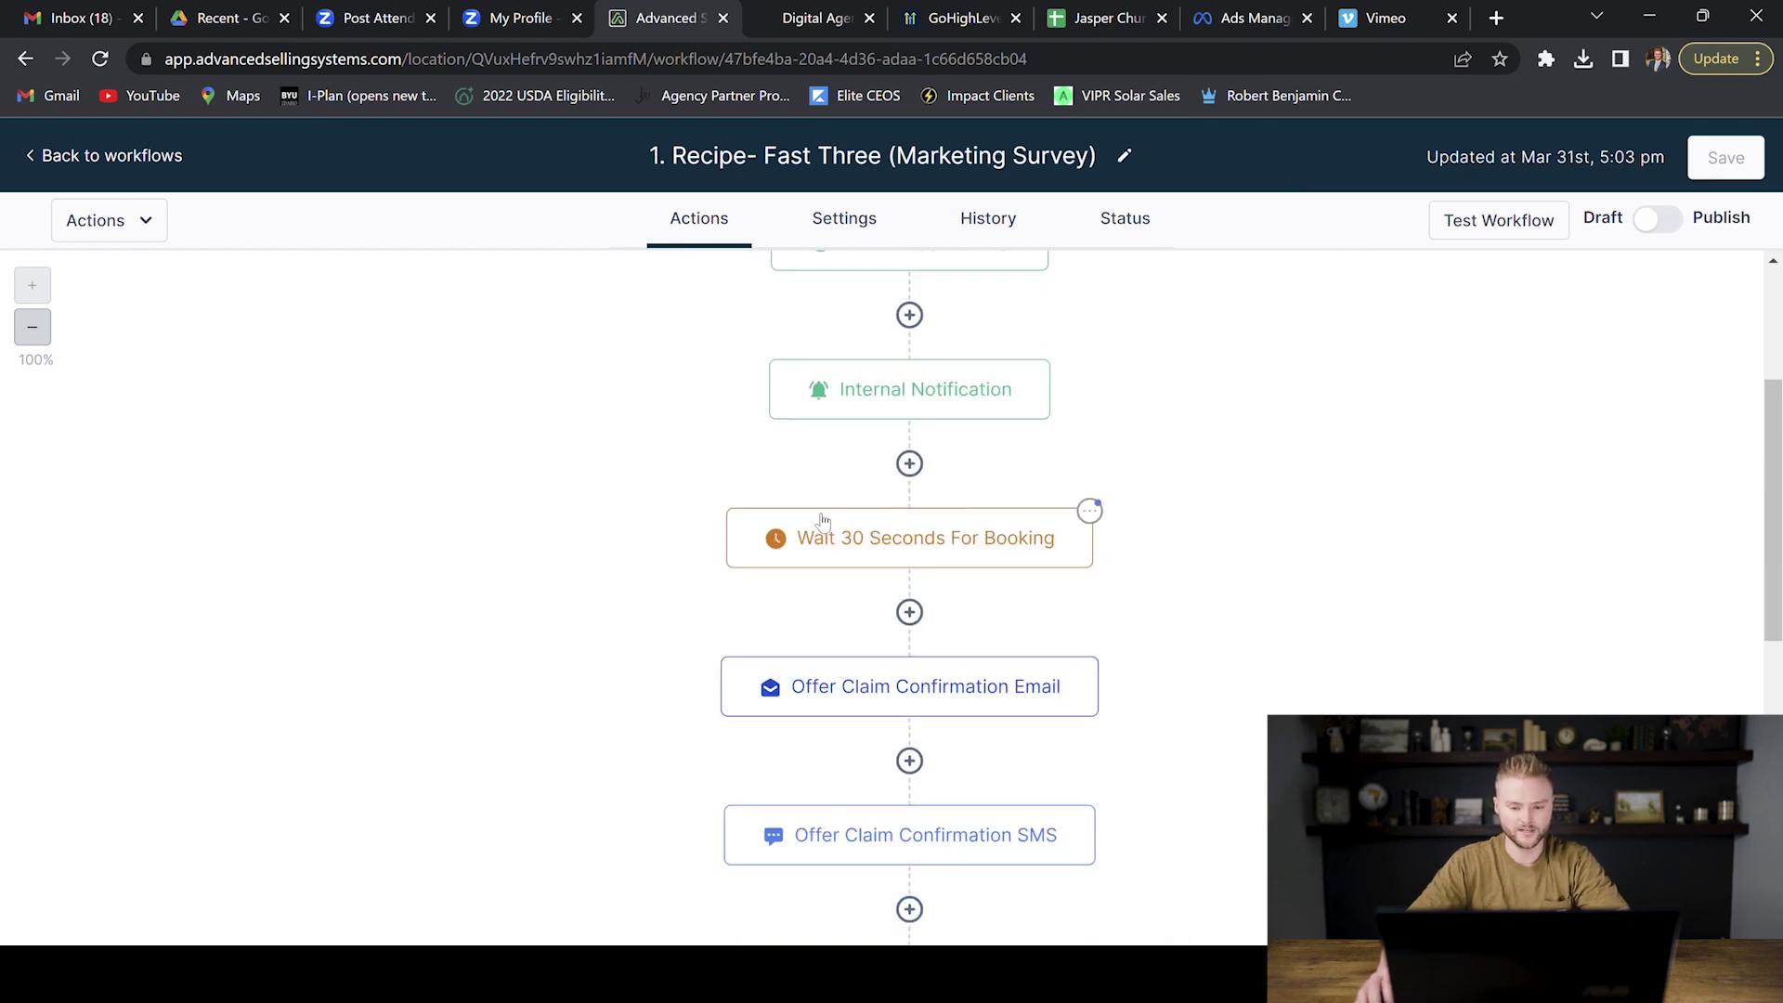
scroll(995, 544, down, 1)
click(900, 569)
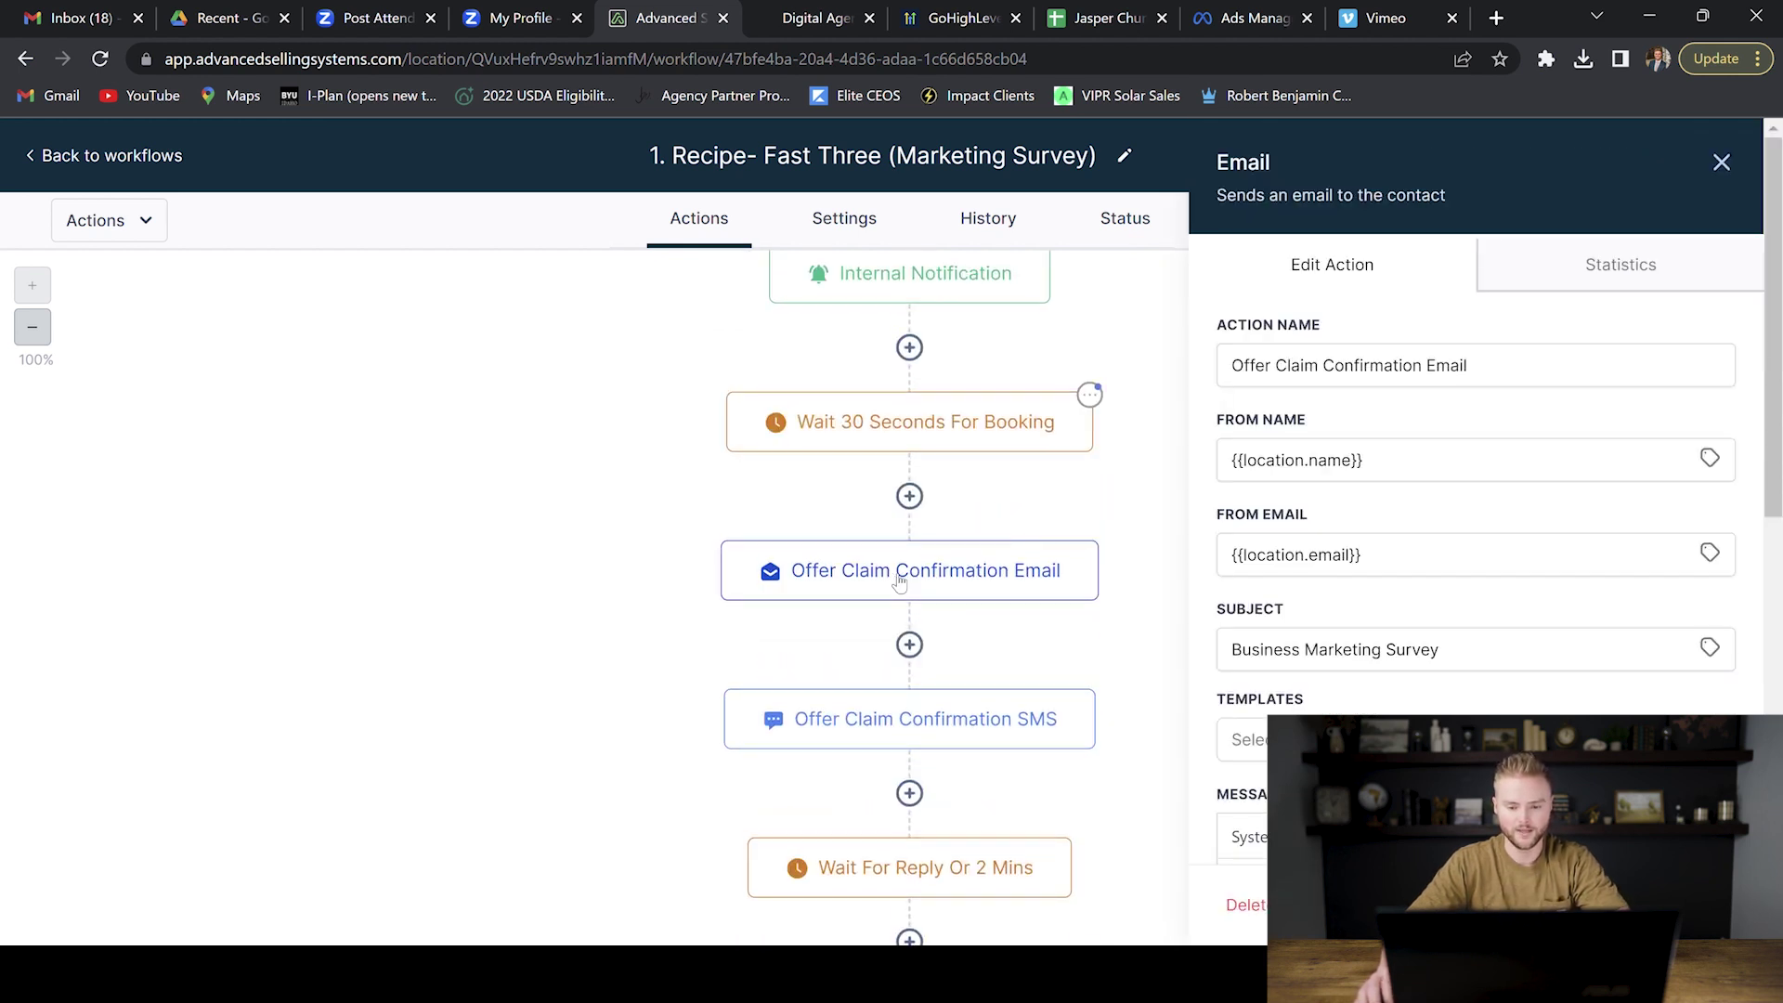
click(958, 734)
scroll(1240, 648, down, 1)
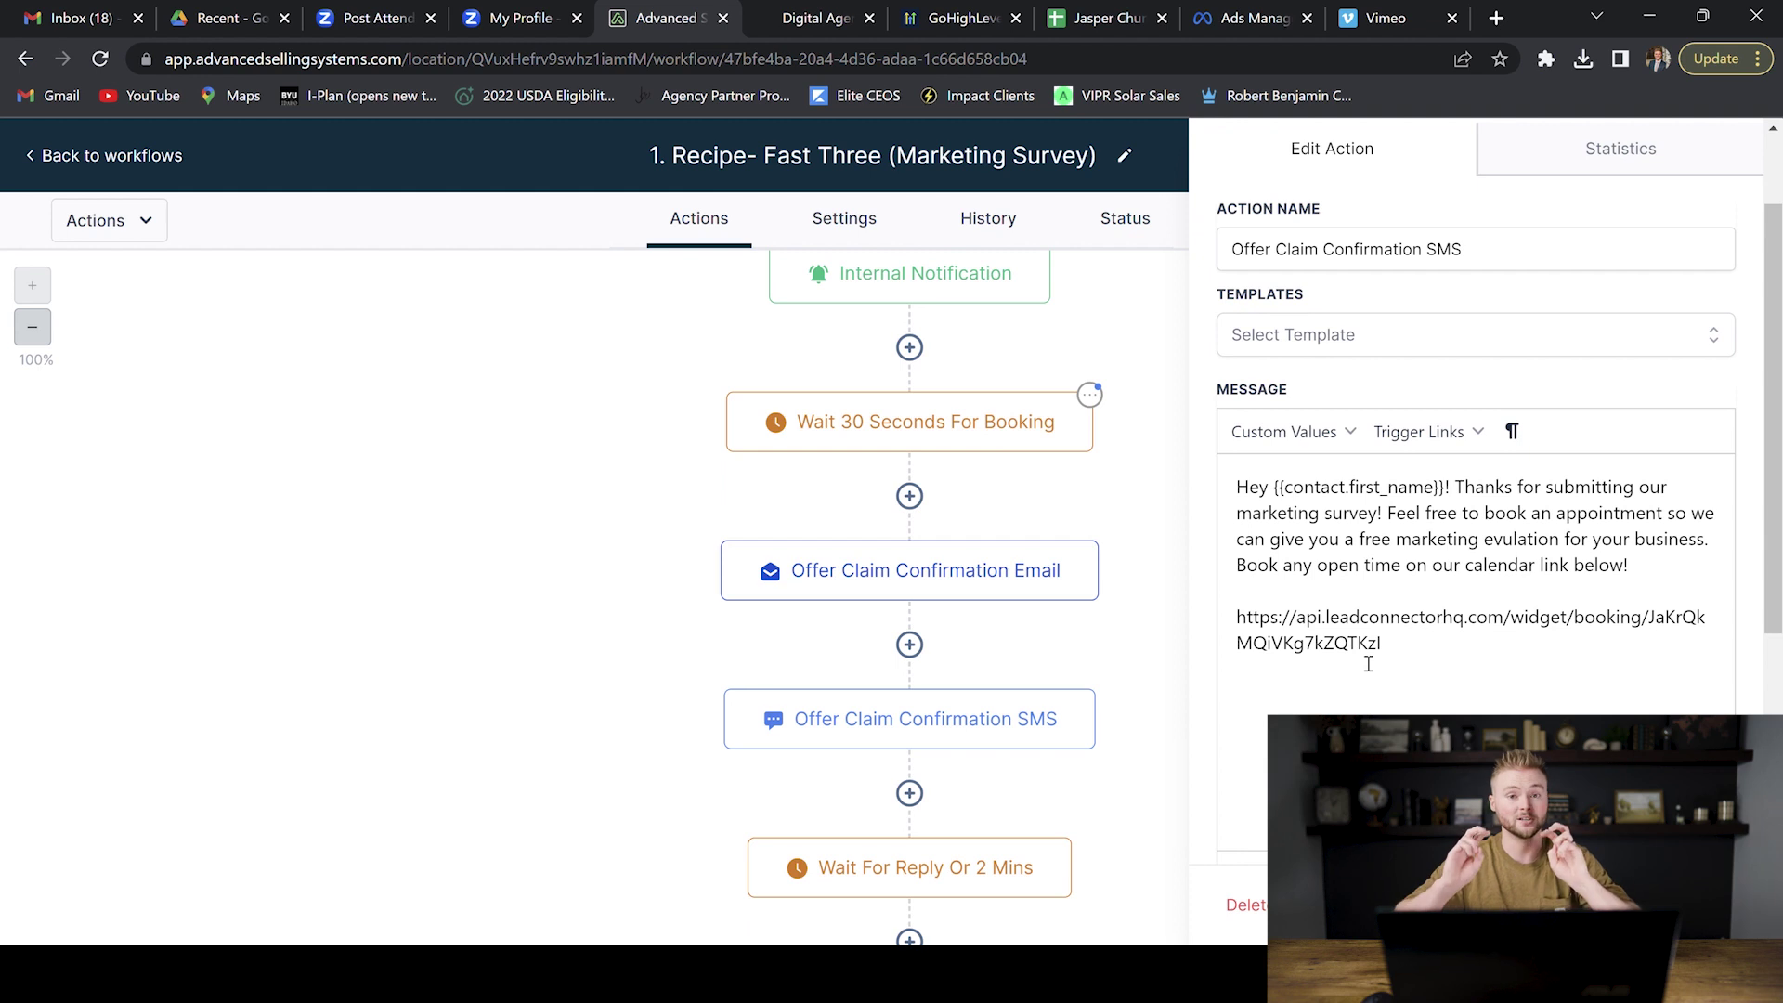
click(1142, 642)
scroll(923, 622, down, 2)
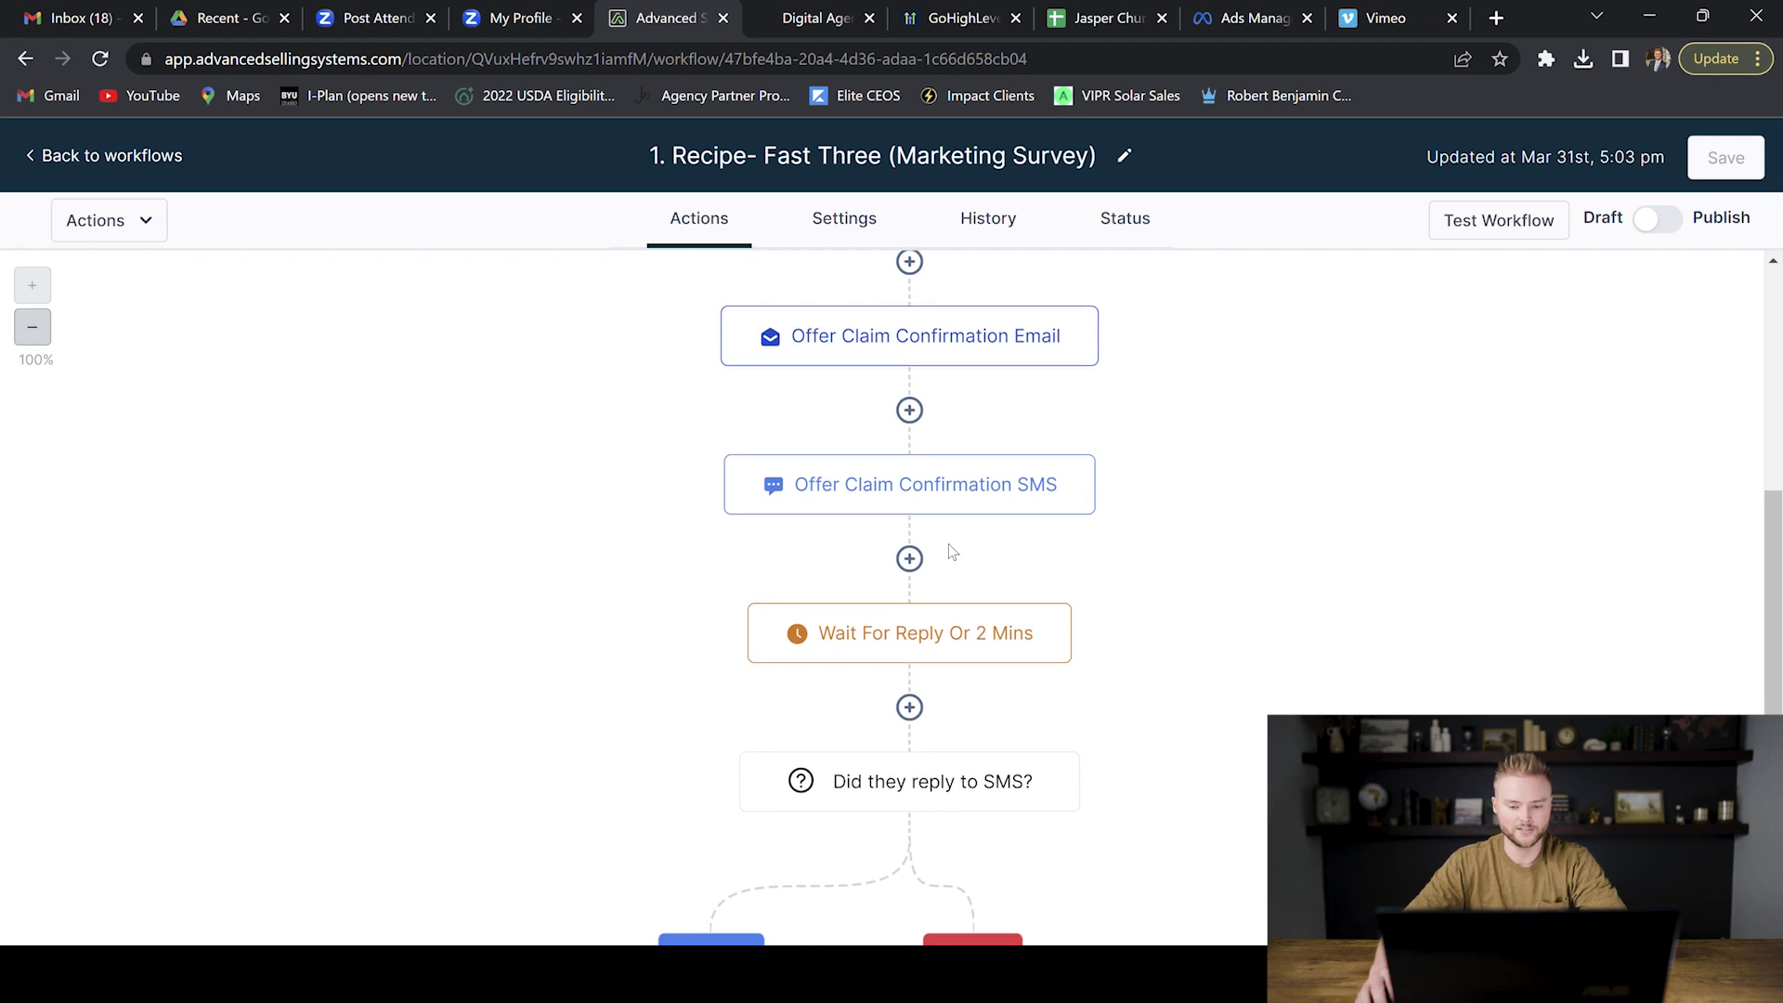
scroll(955, 515, down, 3)
scroll(949, 383, down, 1)
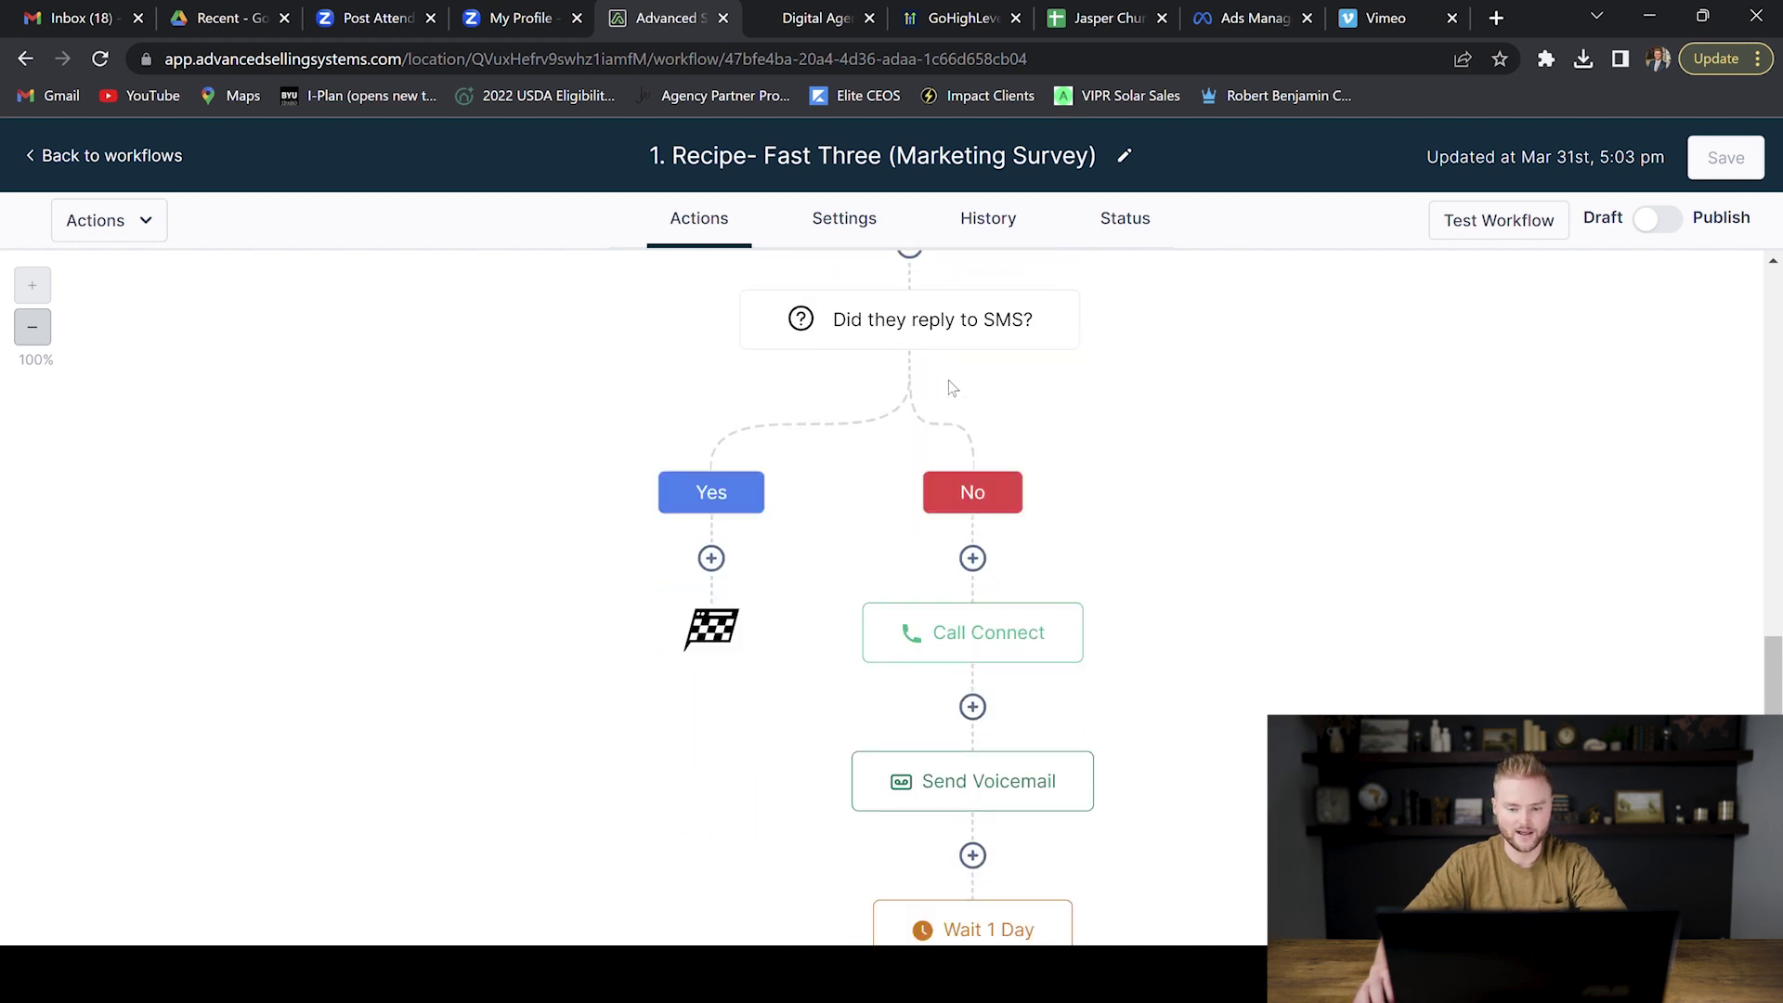
scroll(1006, 557, down, 1)
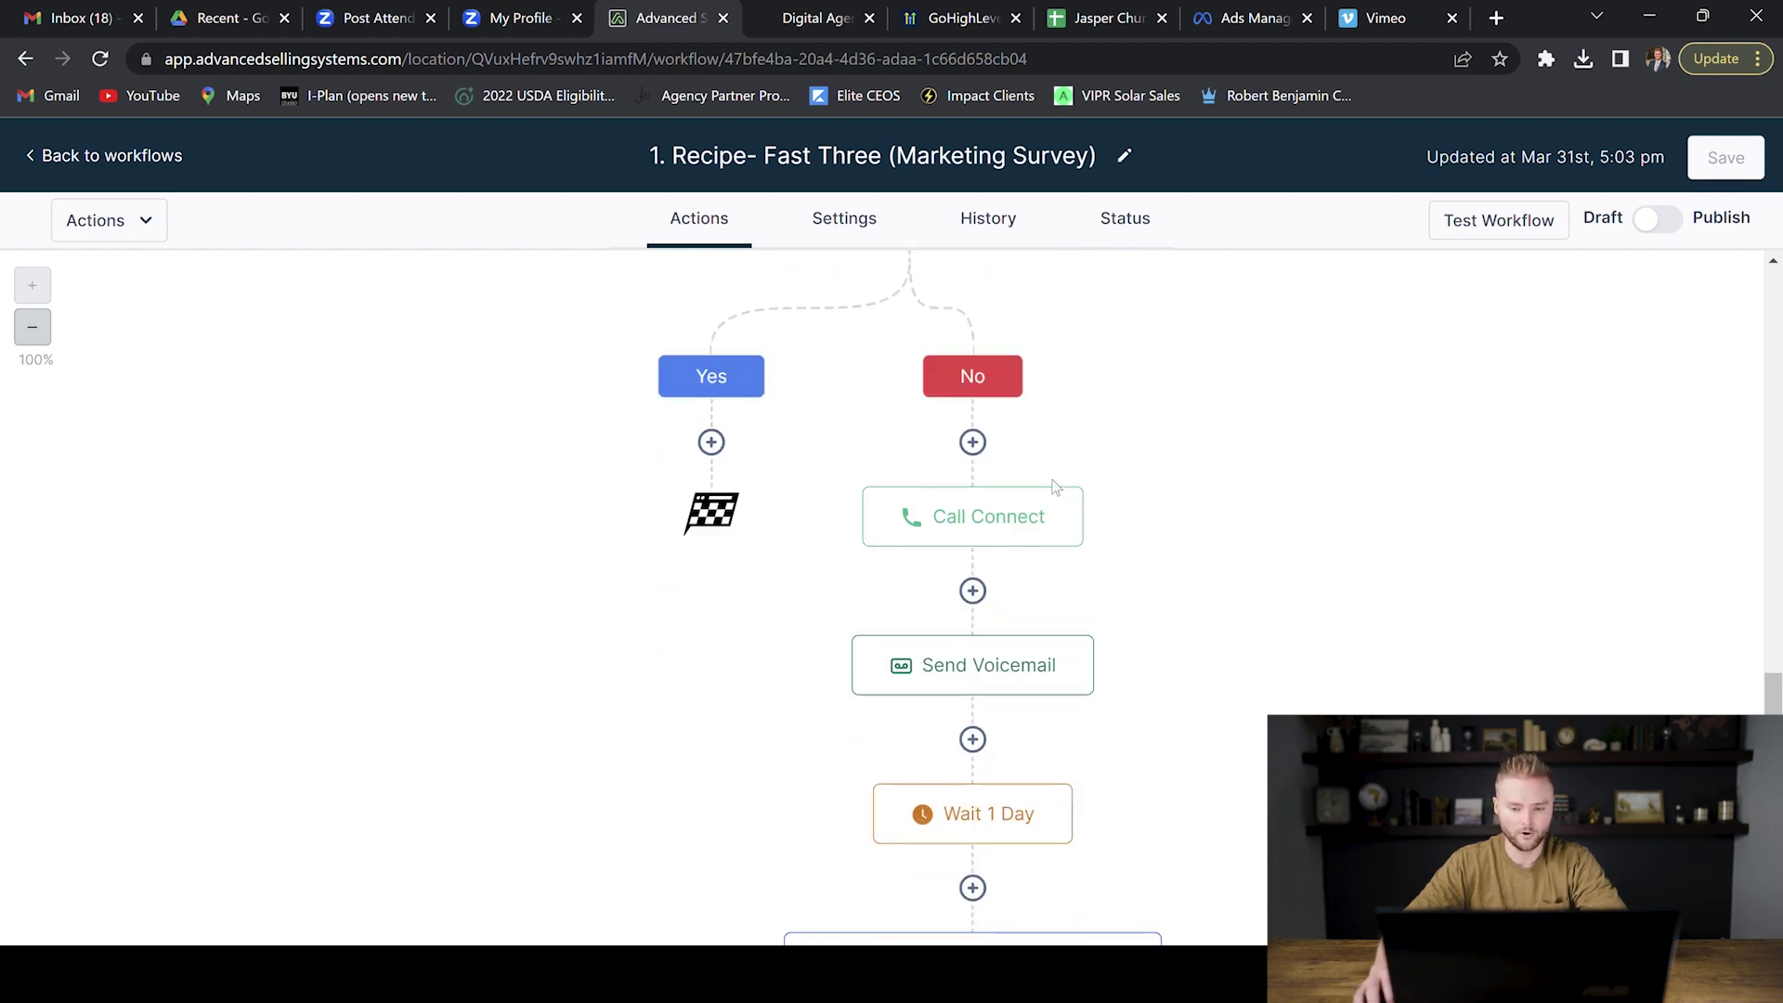
mouse_move(972, 633)
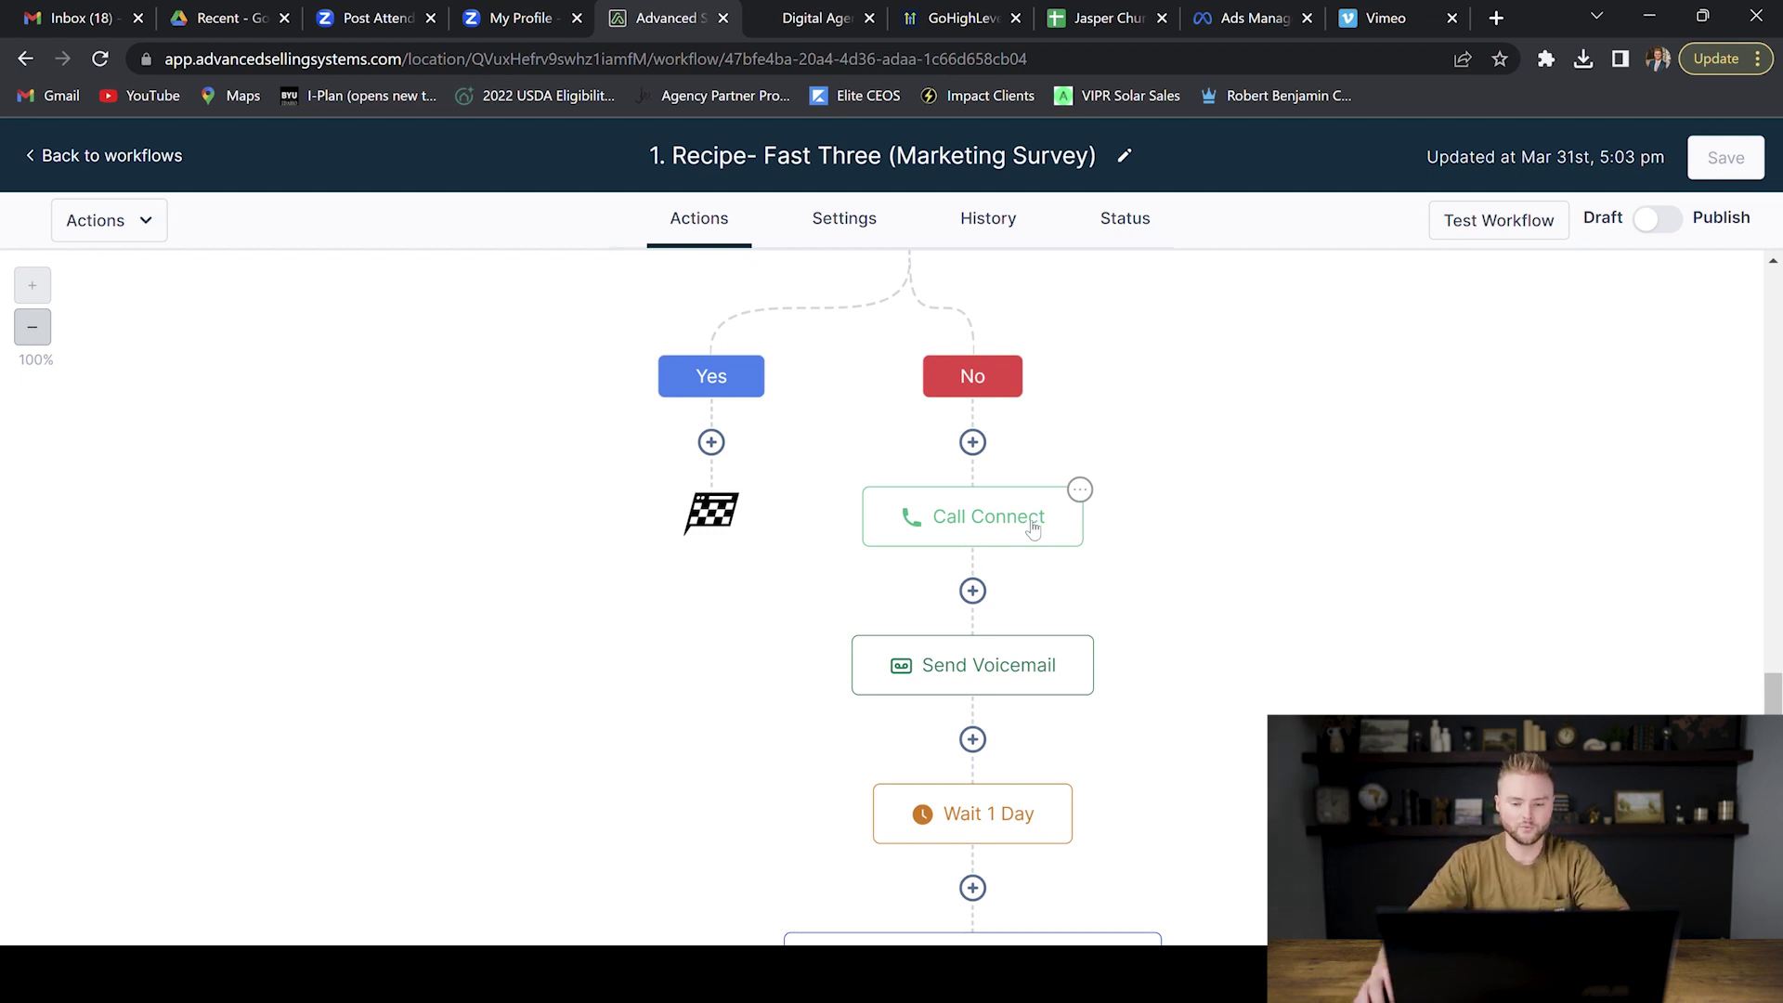
scroll(974, 541, down, 1)
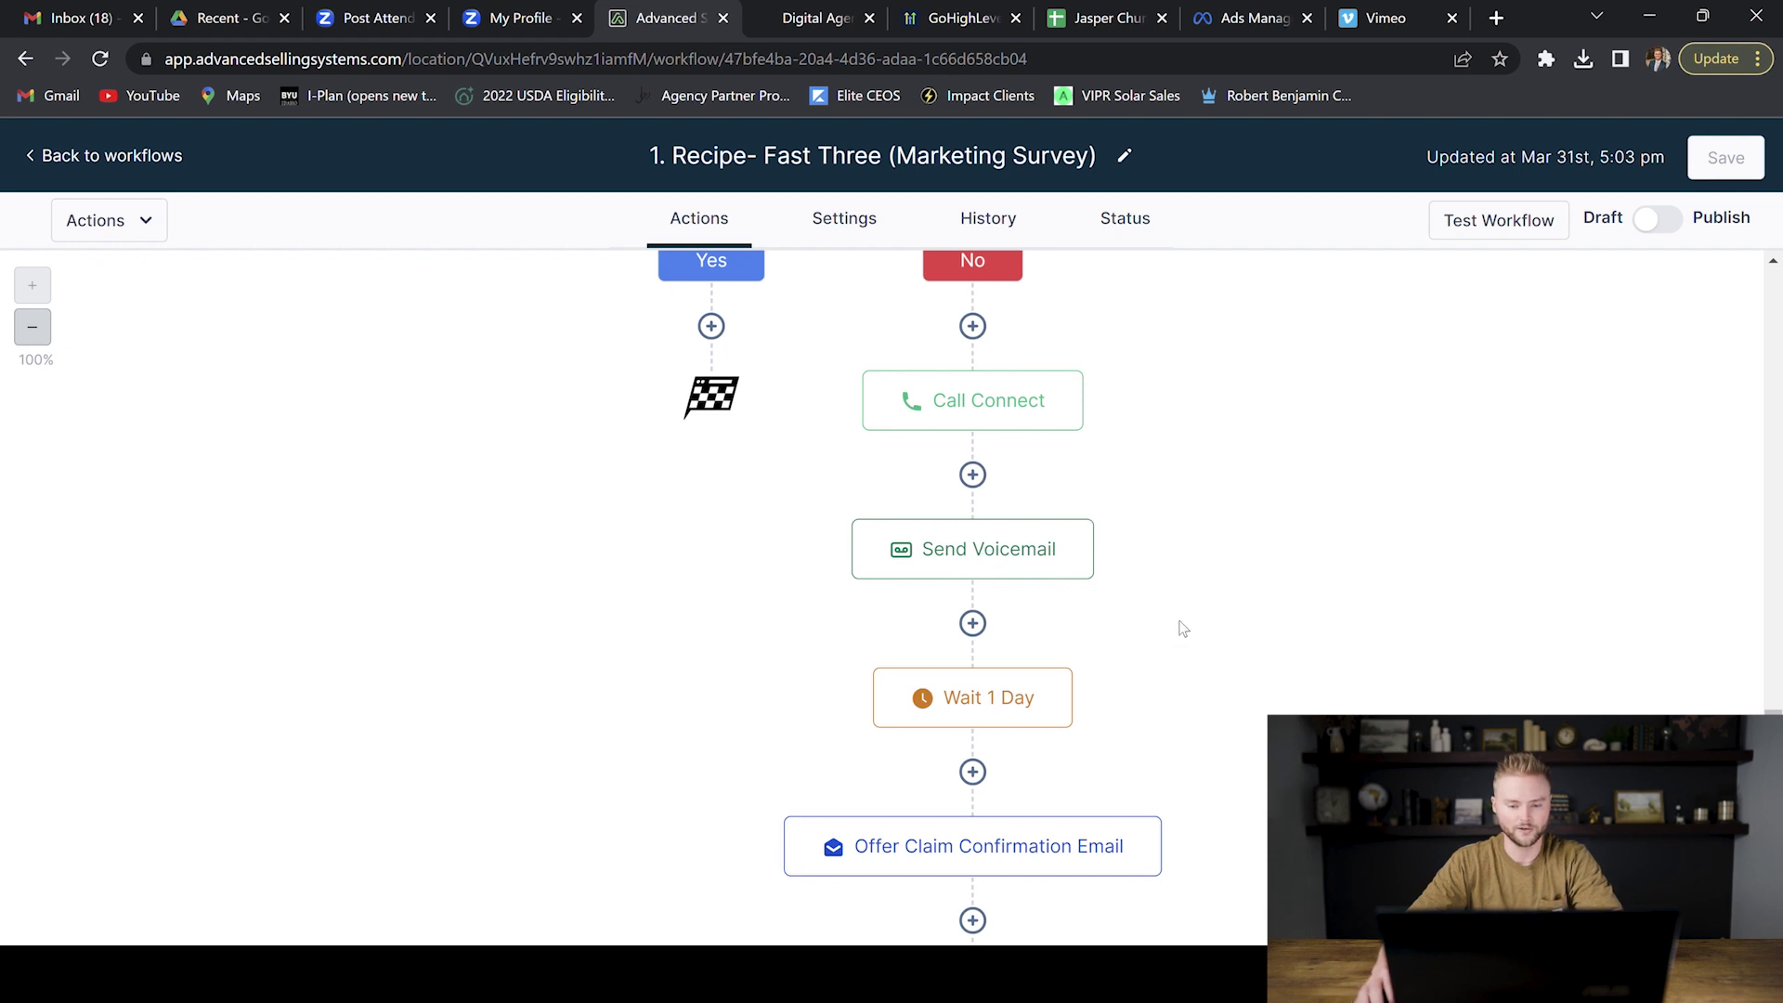
scroll(1171, 564, down, 2)
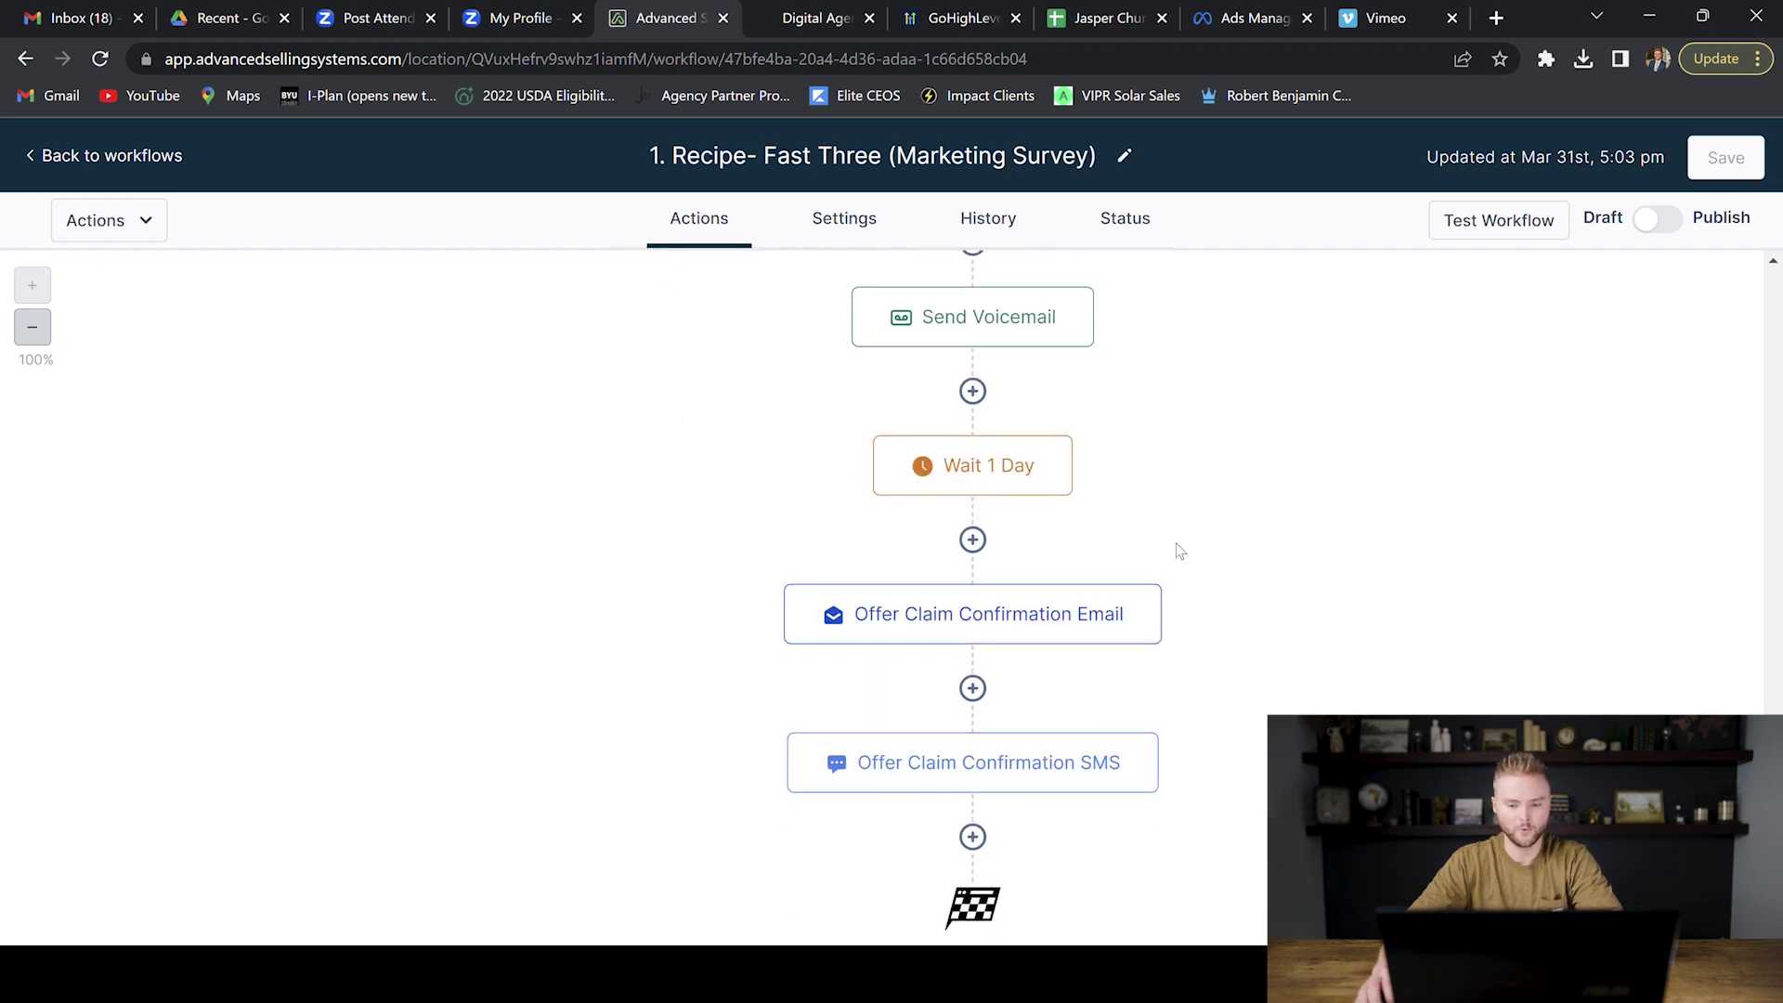
scroll(930, 342, up, 1)
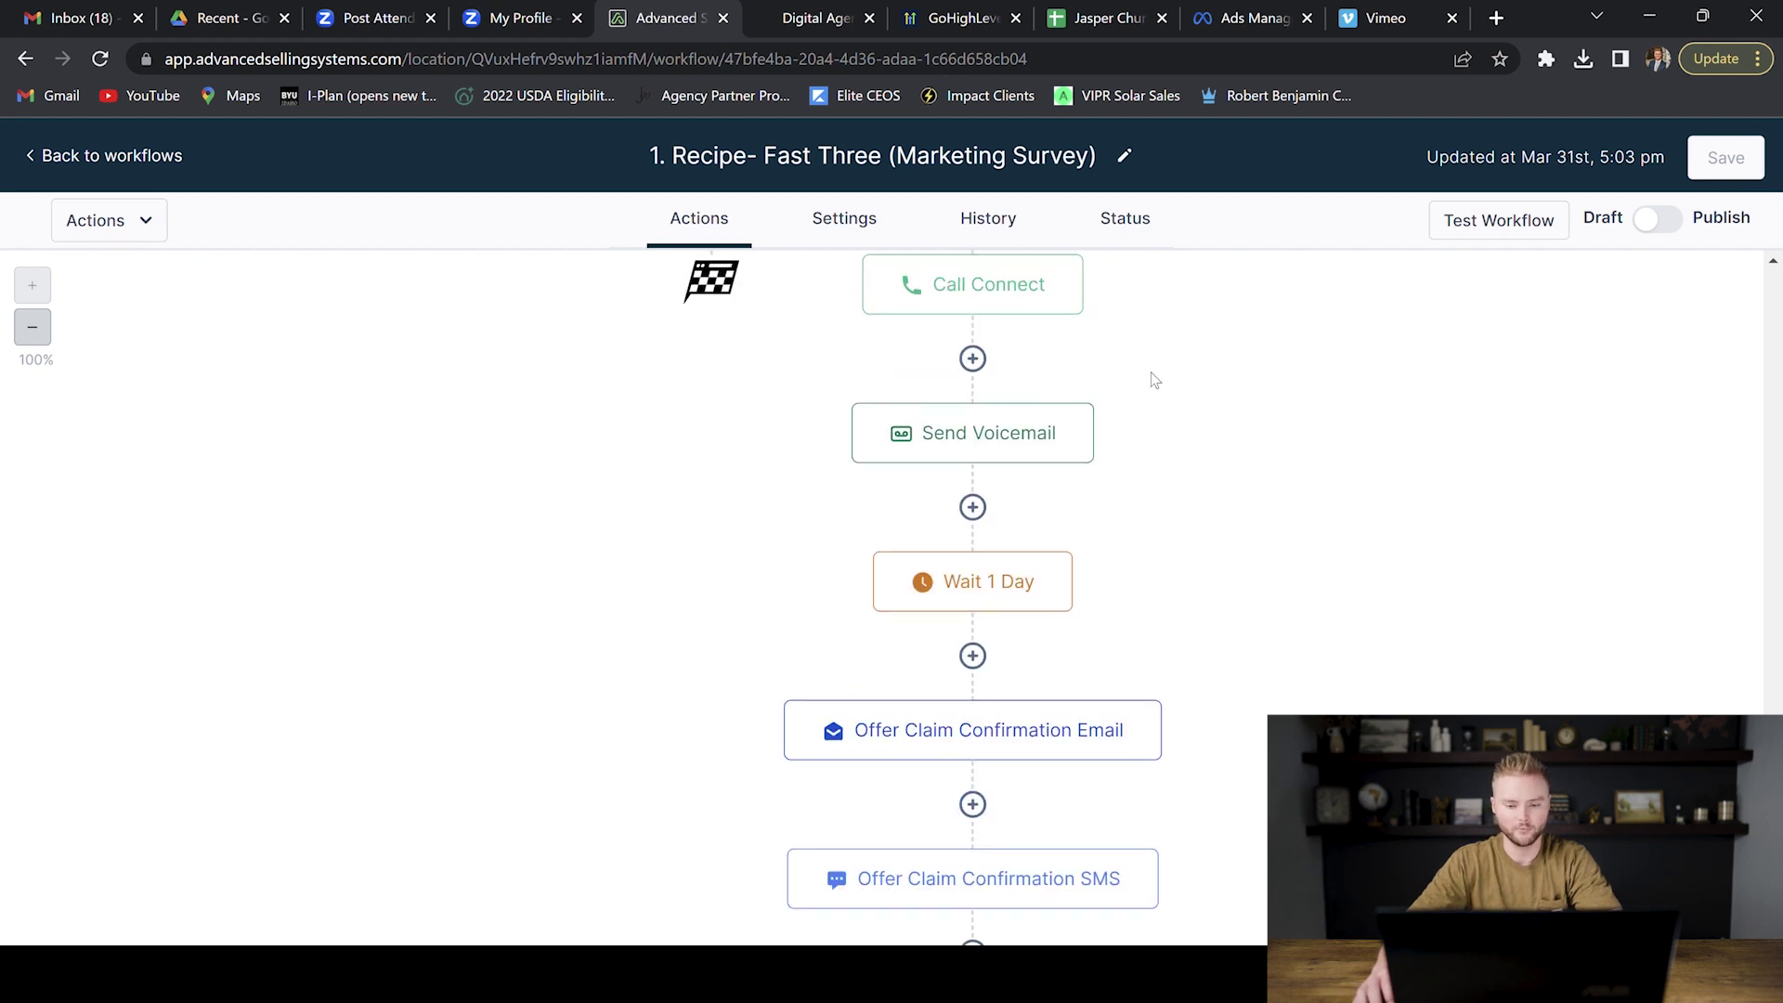
scroll(1161, 399, down, 1)
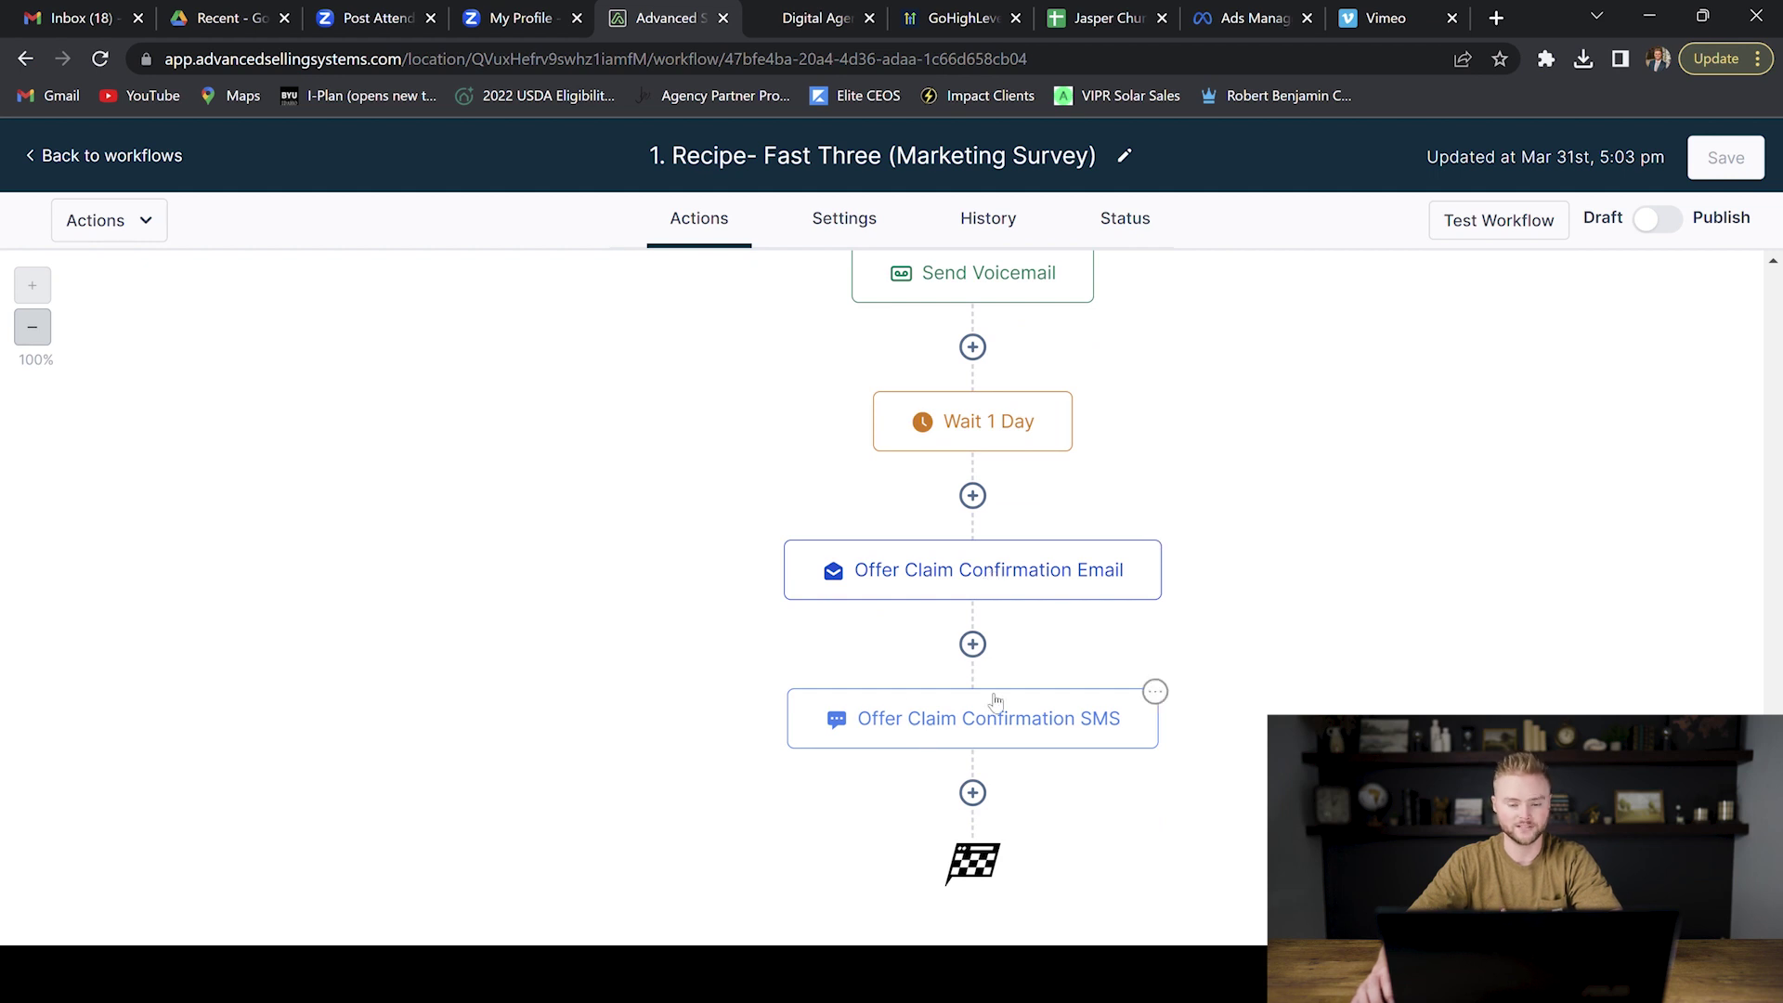
mouse_move(972, 878)
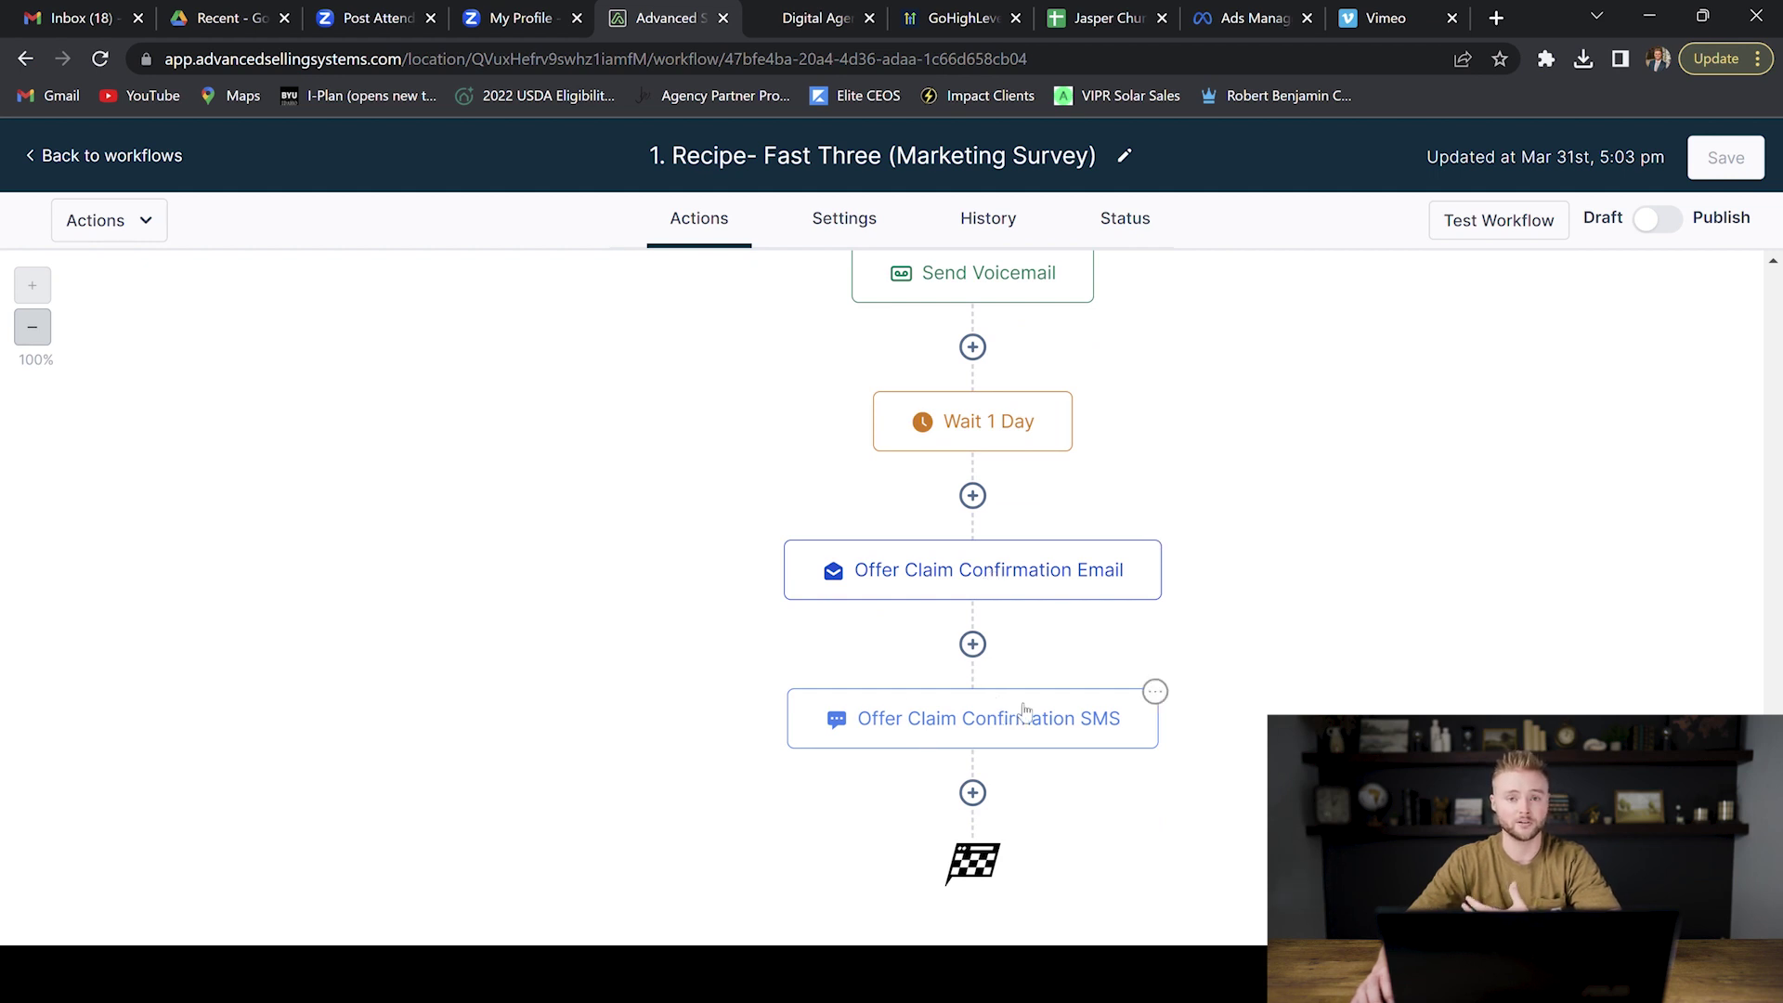
scroll(1024, 713, down, 3)
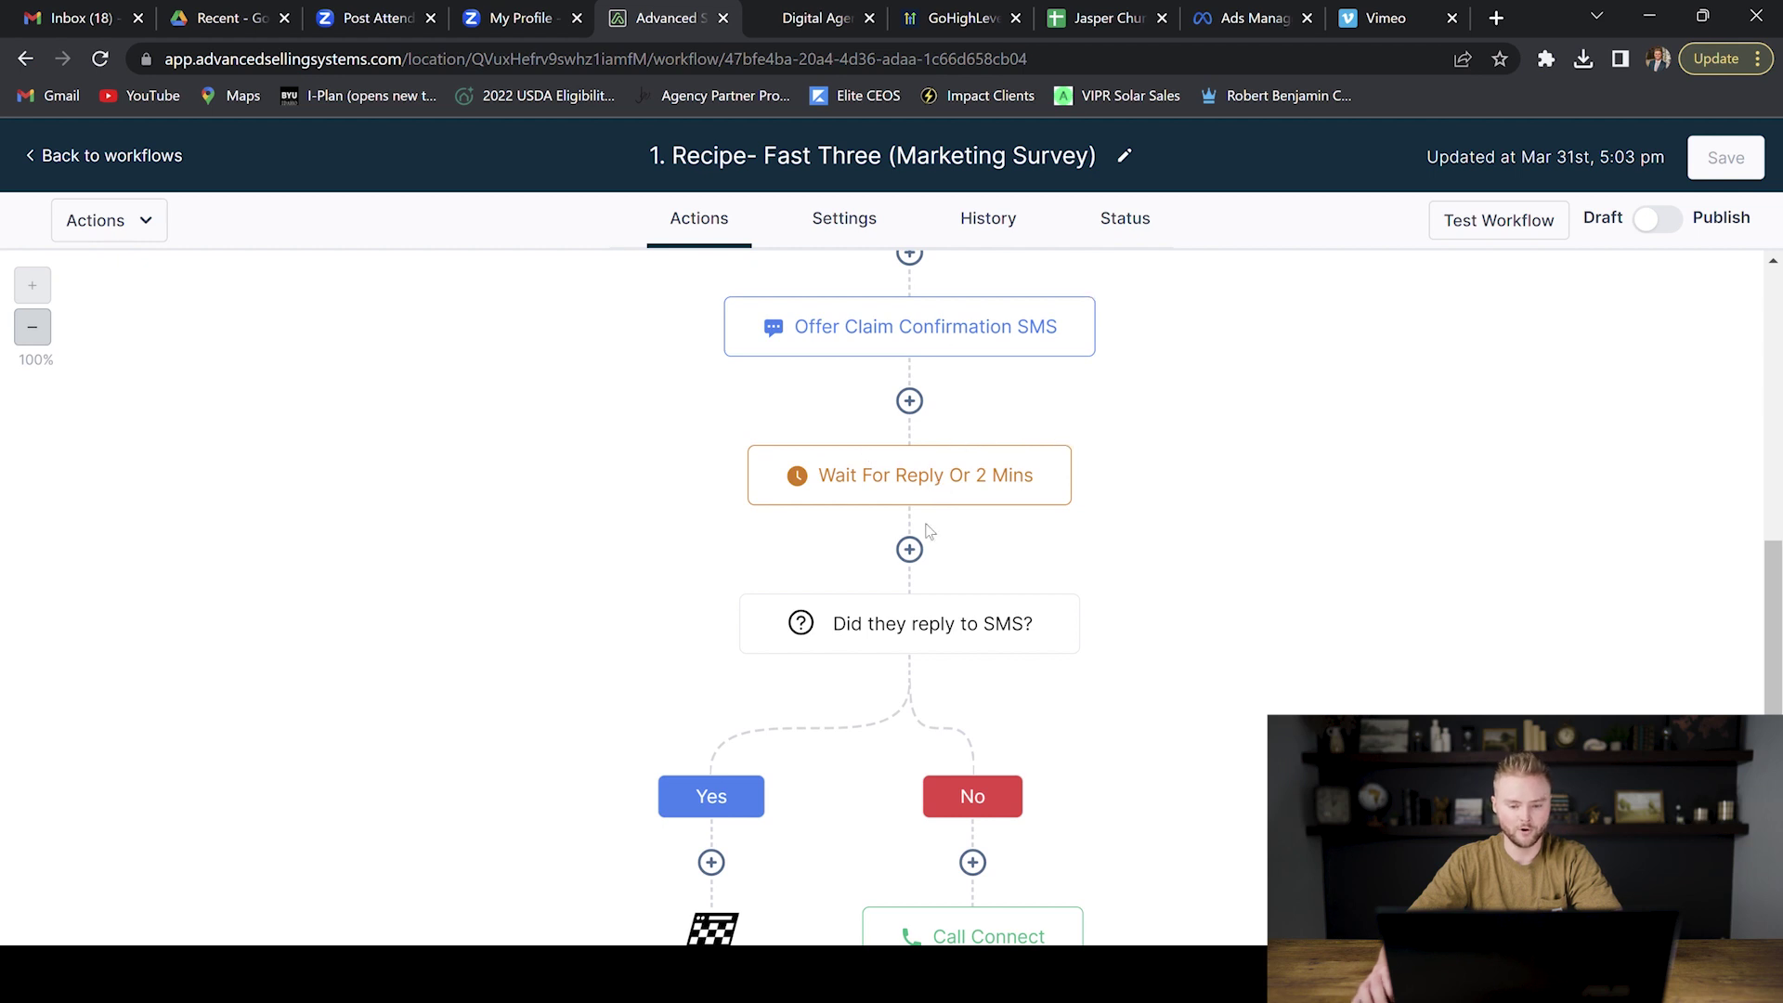
scroll(762, 693, down, 1)
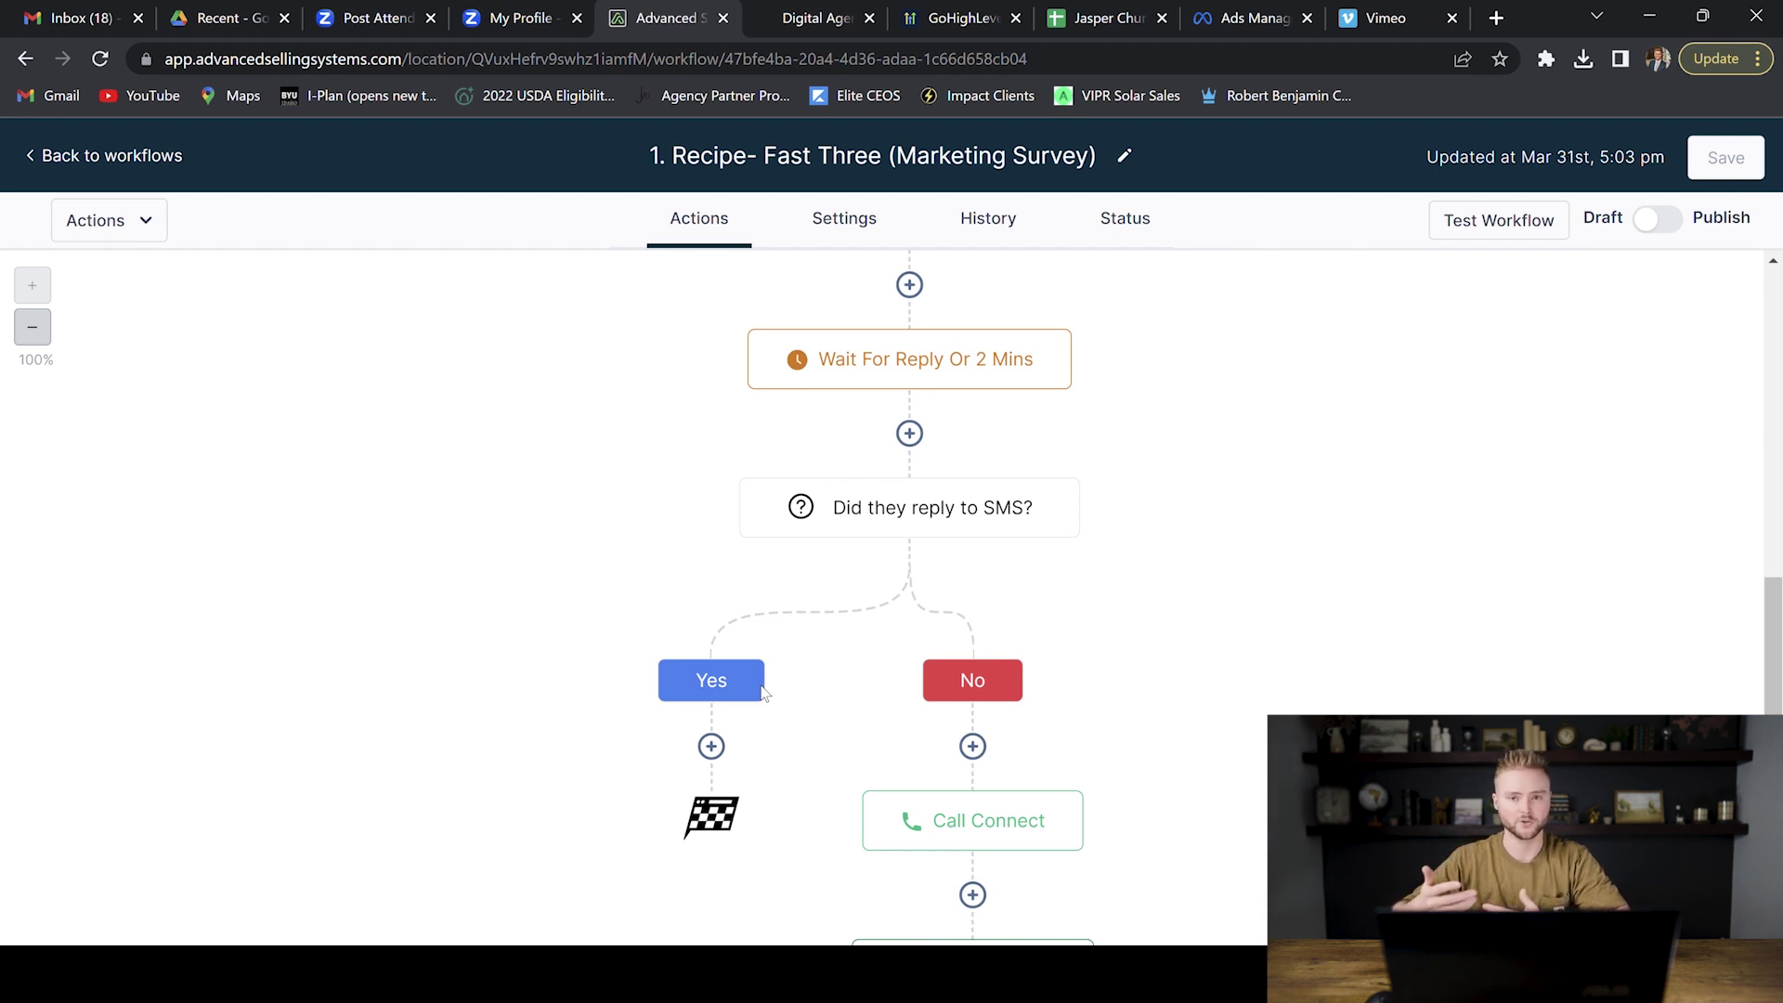
scroll(1138, 576, up, 5)
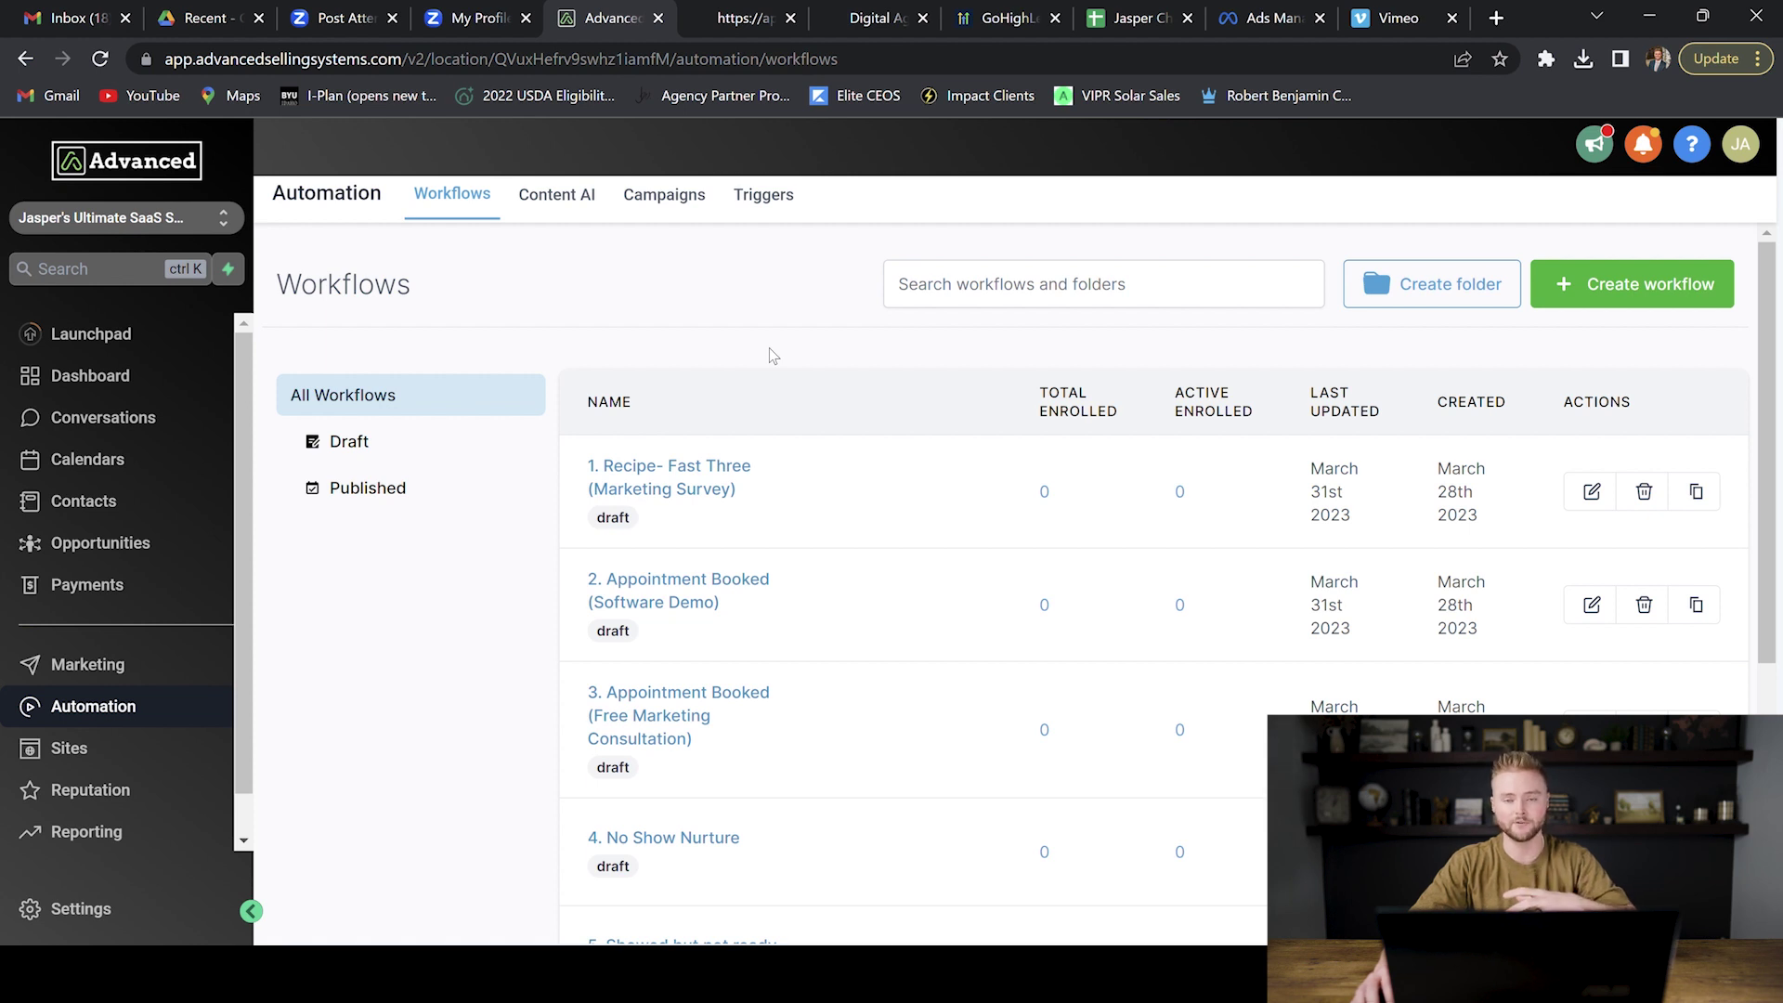
scroll(819, 272, down, 1)
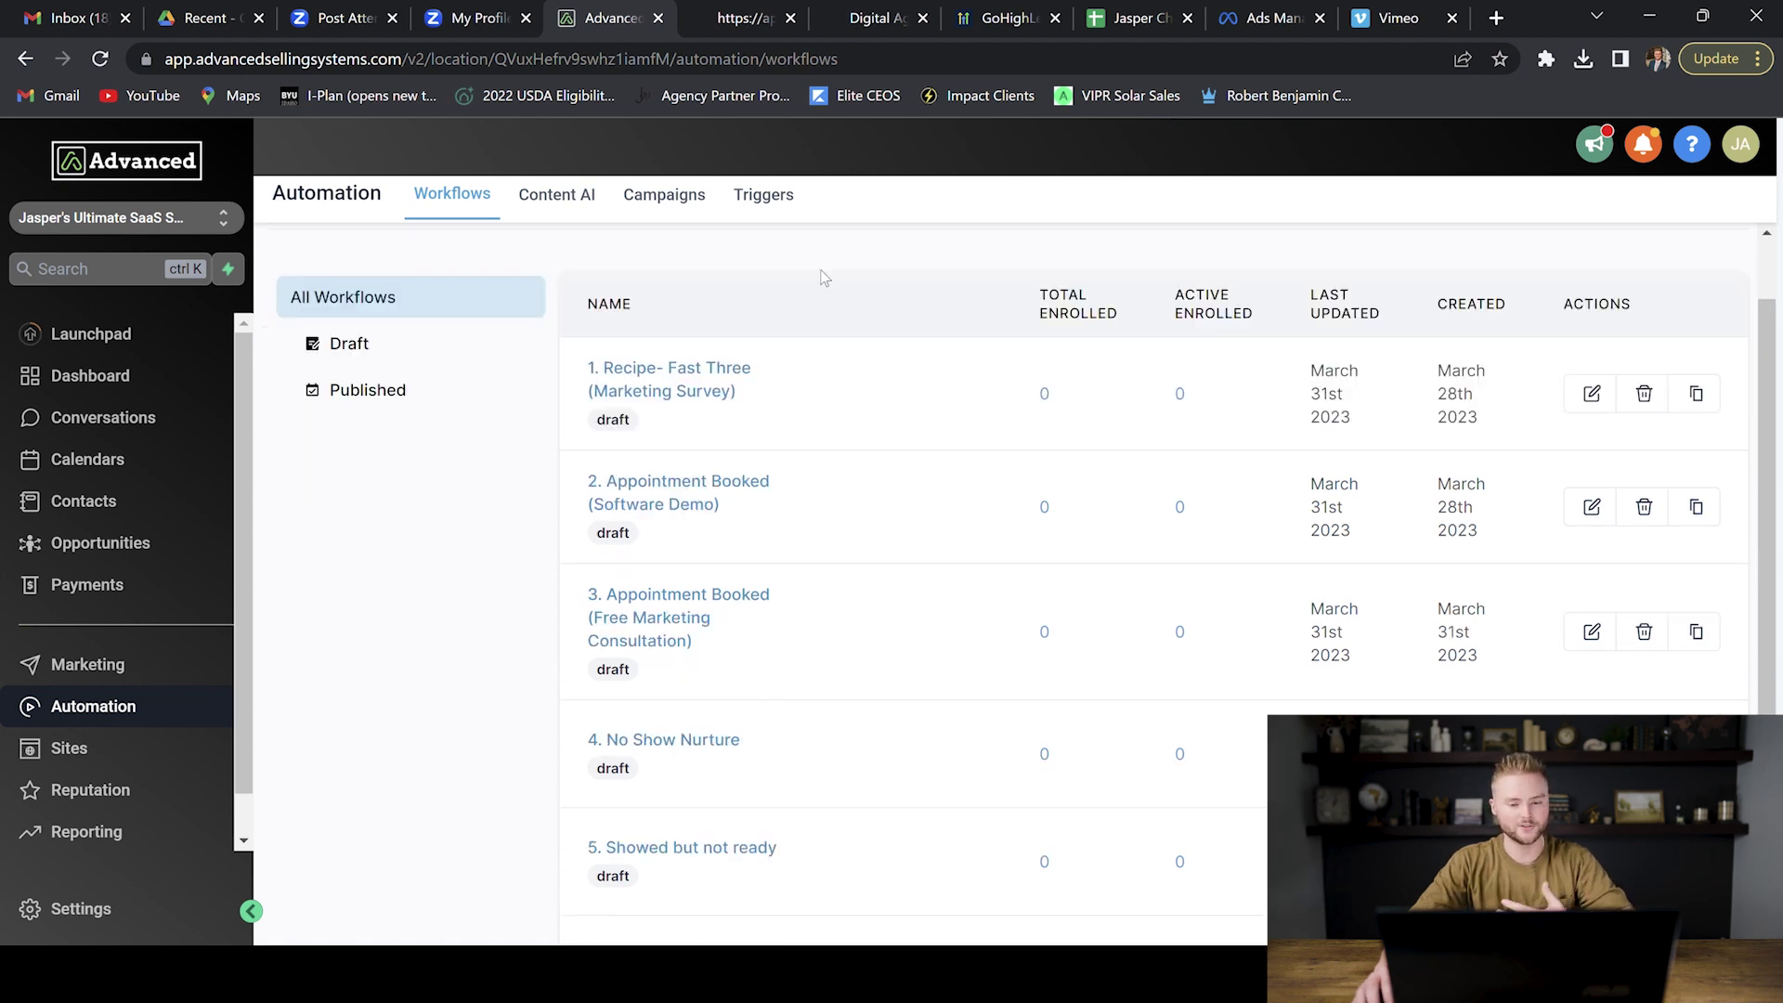
scroll(822, 277, down, 1)
scroll(755, 299, down, 1)
scroll(756, 288, down, 2)
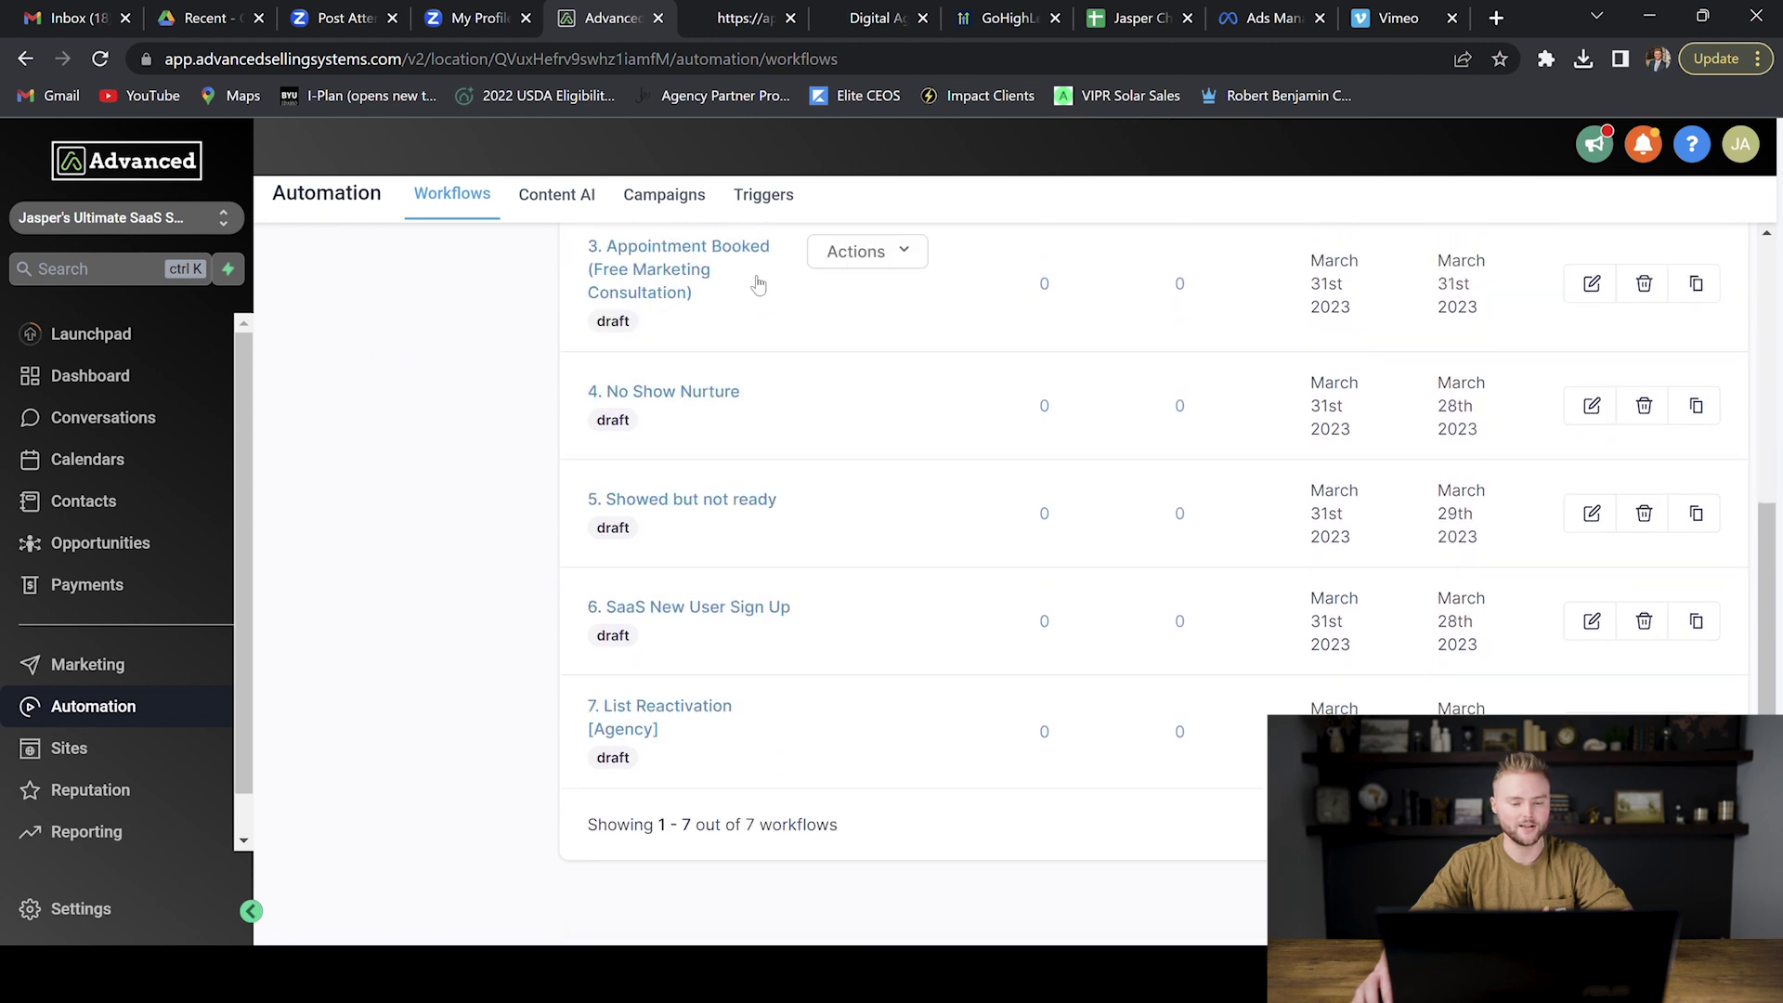
scroll(836, 348, up, 2)
scroll(878, 404, up, 2)
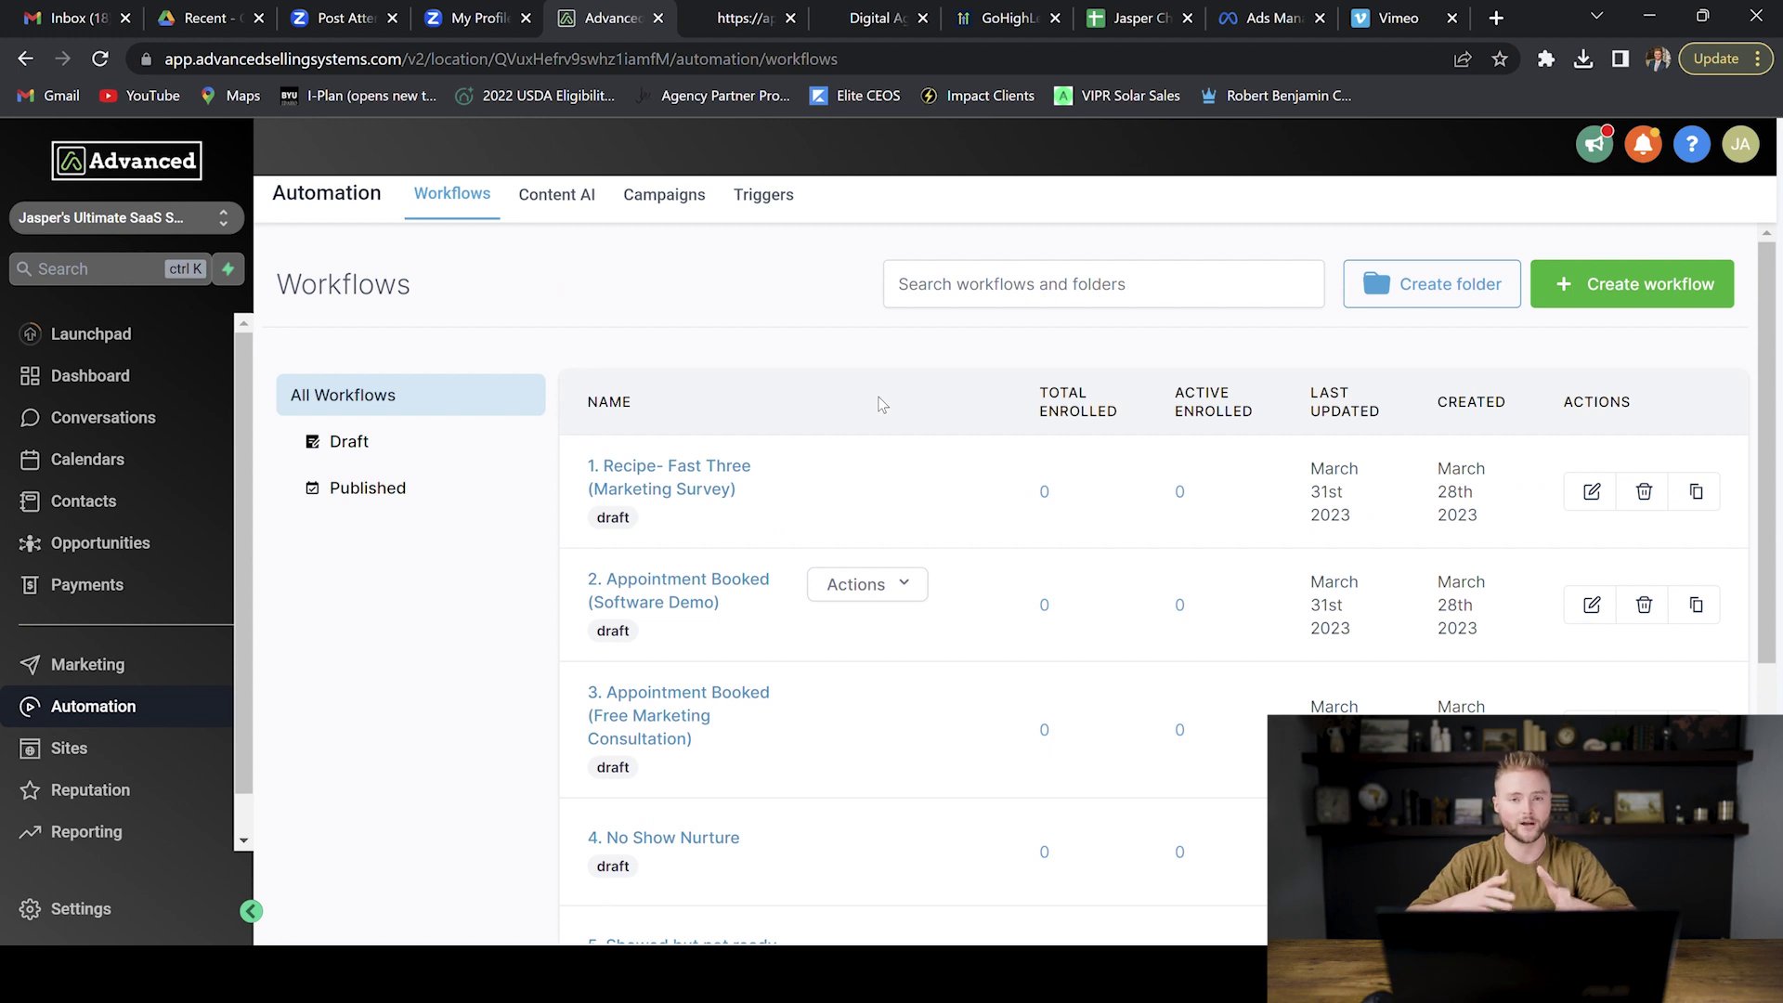
scroll(801, 355, down, 3)
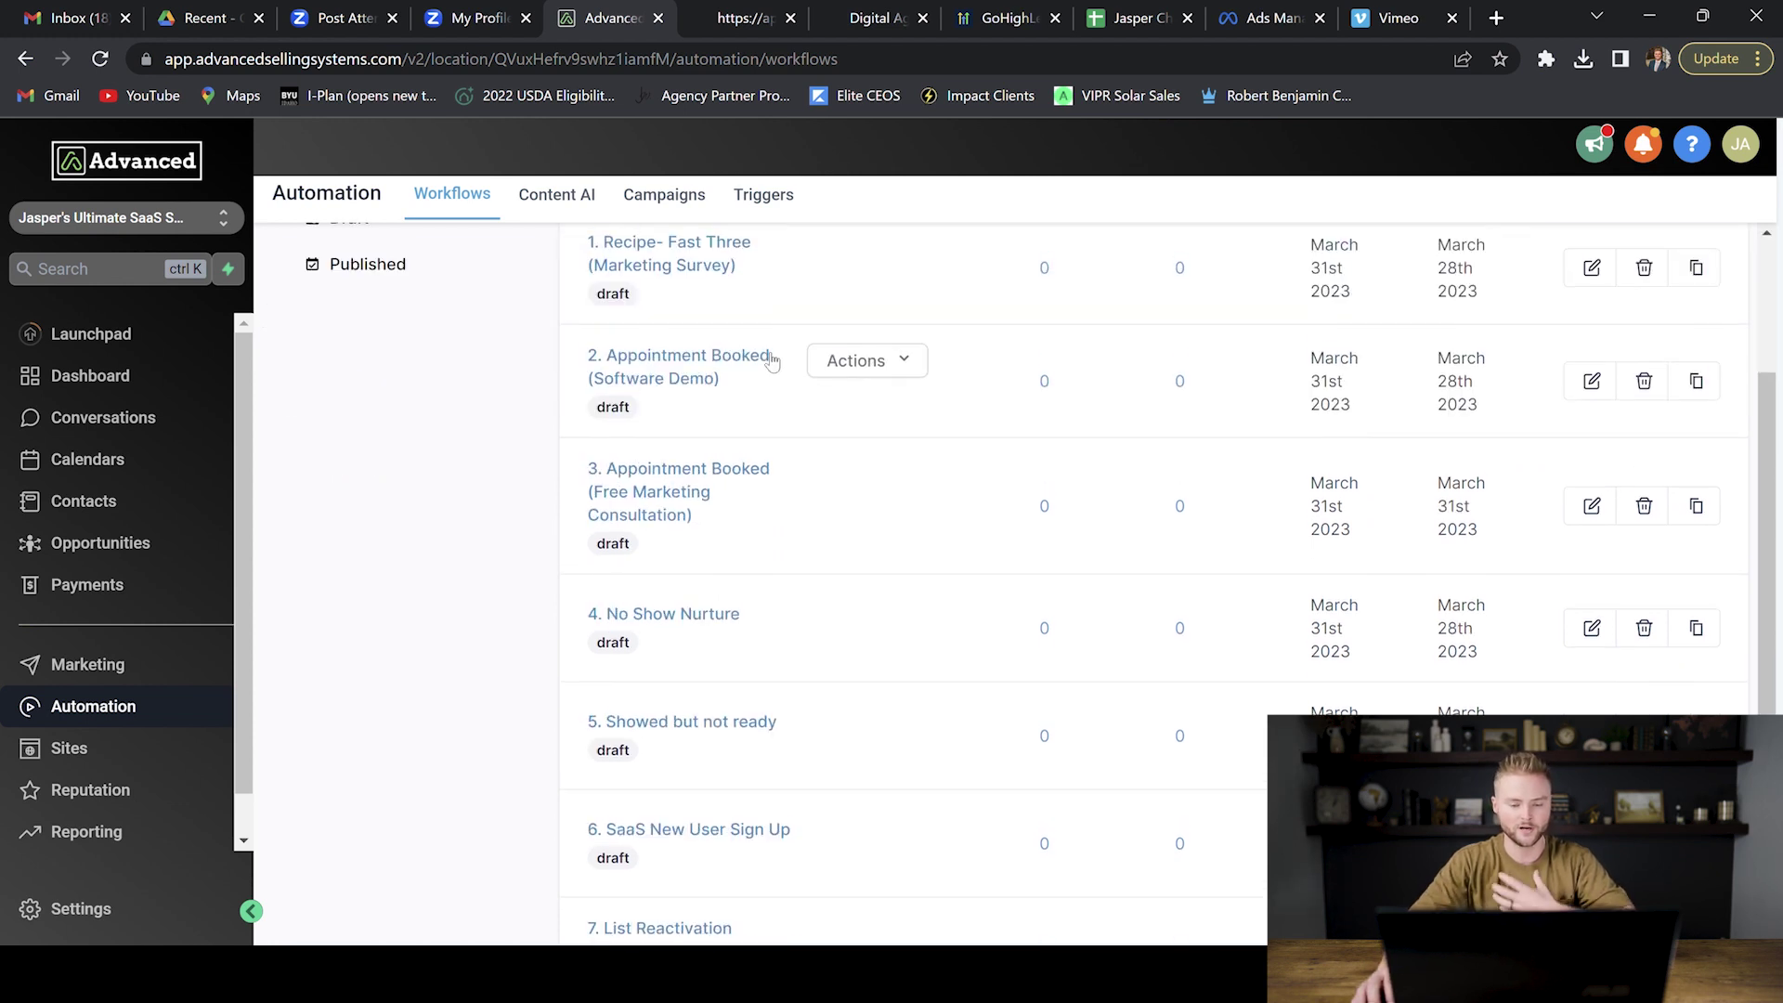
scroll(773, 417, down, 1)
Switch to the website preview and go to the Book Demo page.
key(ctrl+Tab)
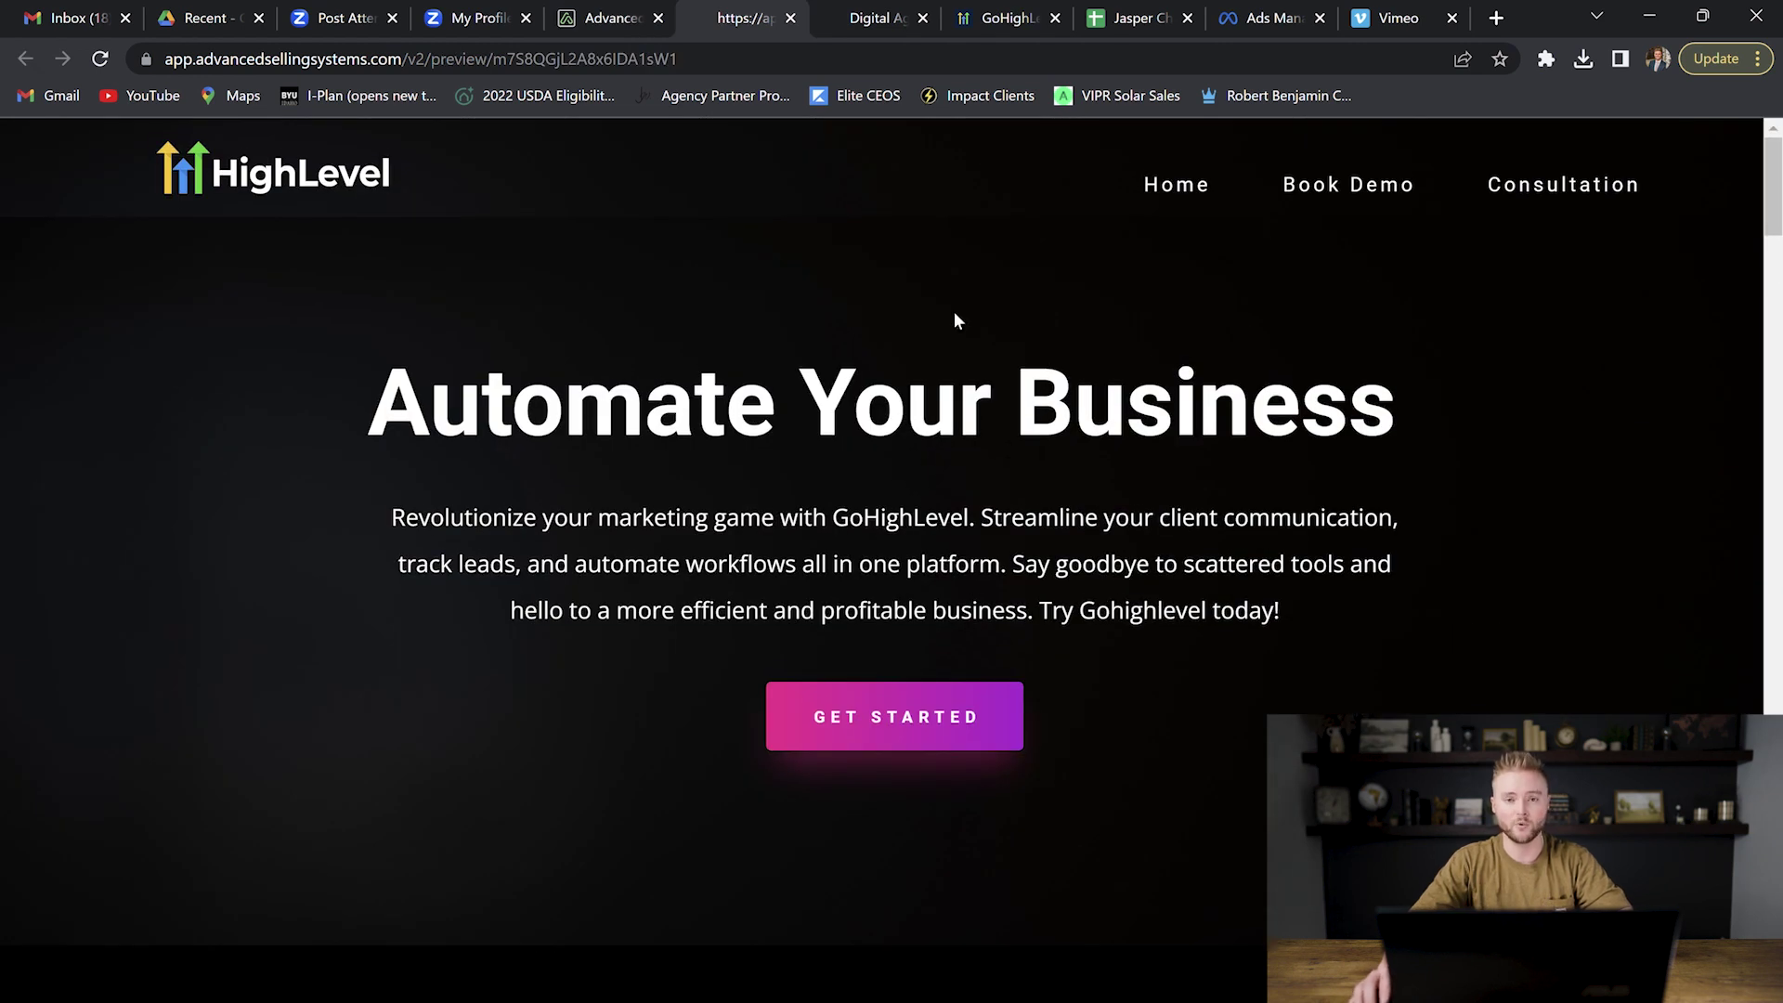
scroll(956, 313, down, 1)
scroll(959, 306, down, 3)
scroll(1027, 303, down, 3)
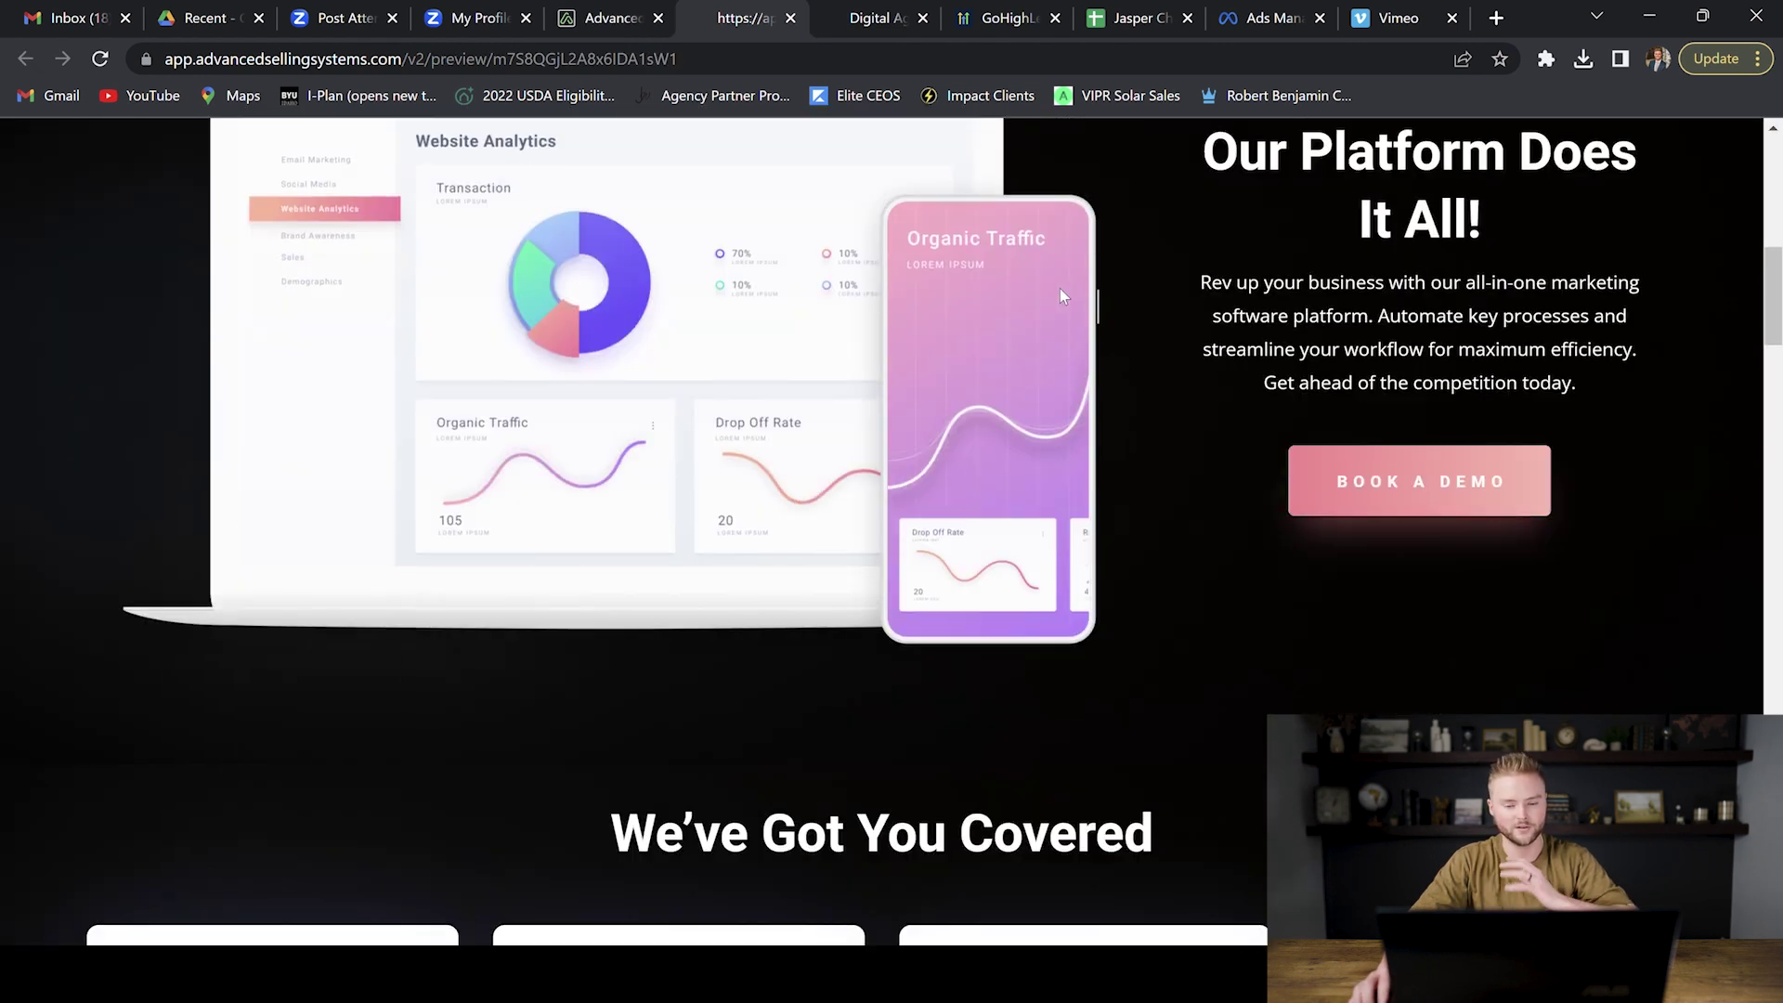
scroll(1059, 295, down, 2)
scroll(1110, 288, down, 2)
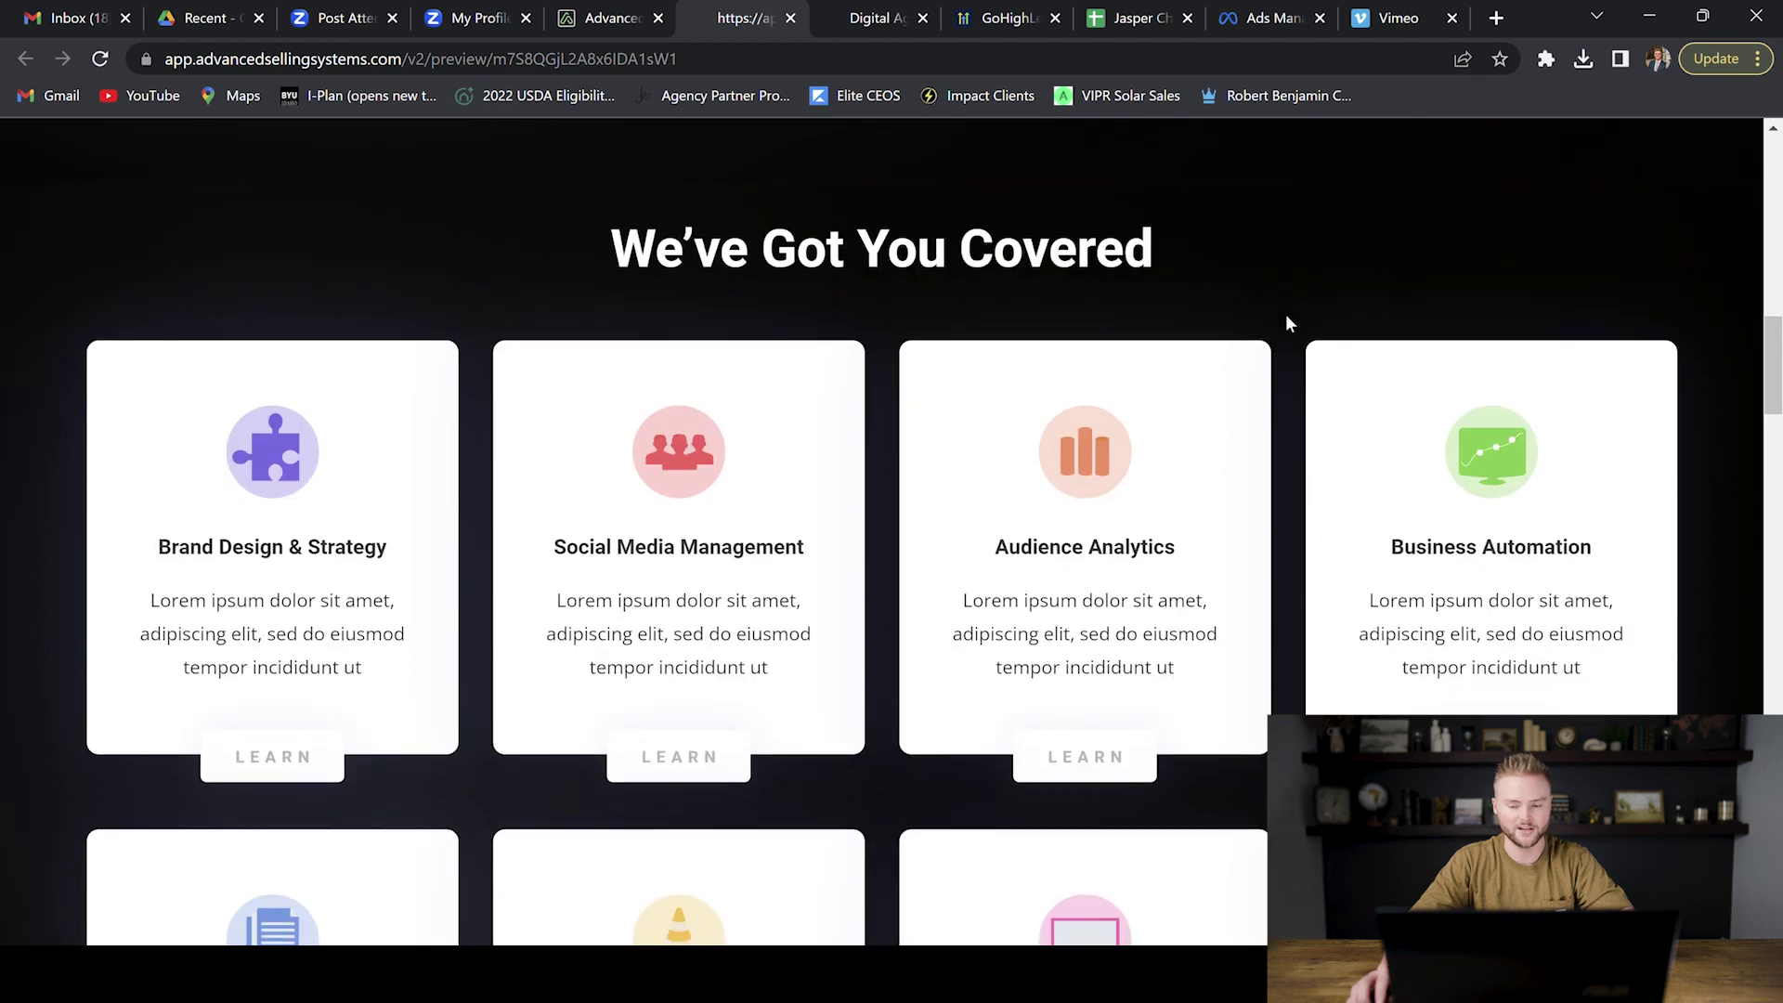
scroll(1286, 322, down, 1)
scroll(1286, 322, down, 2)
scroll(1286, 322, down, 2)
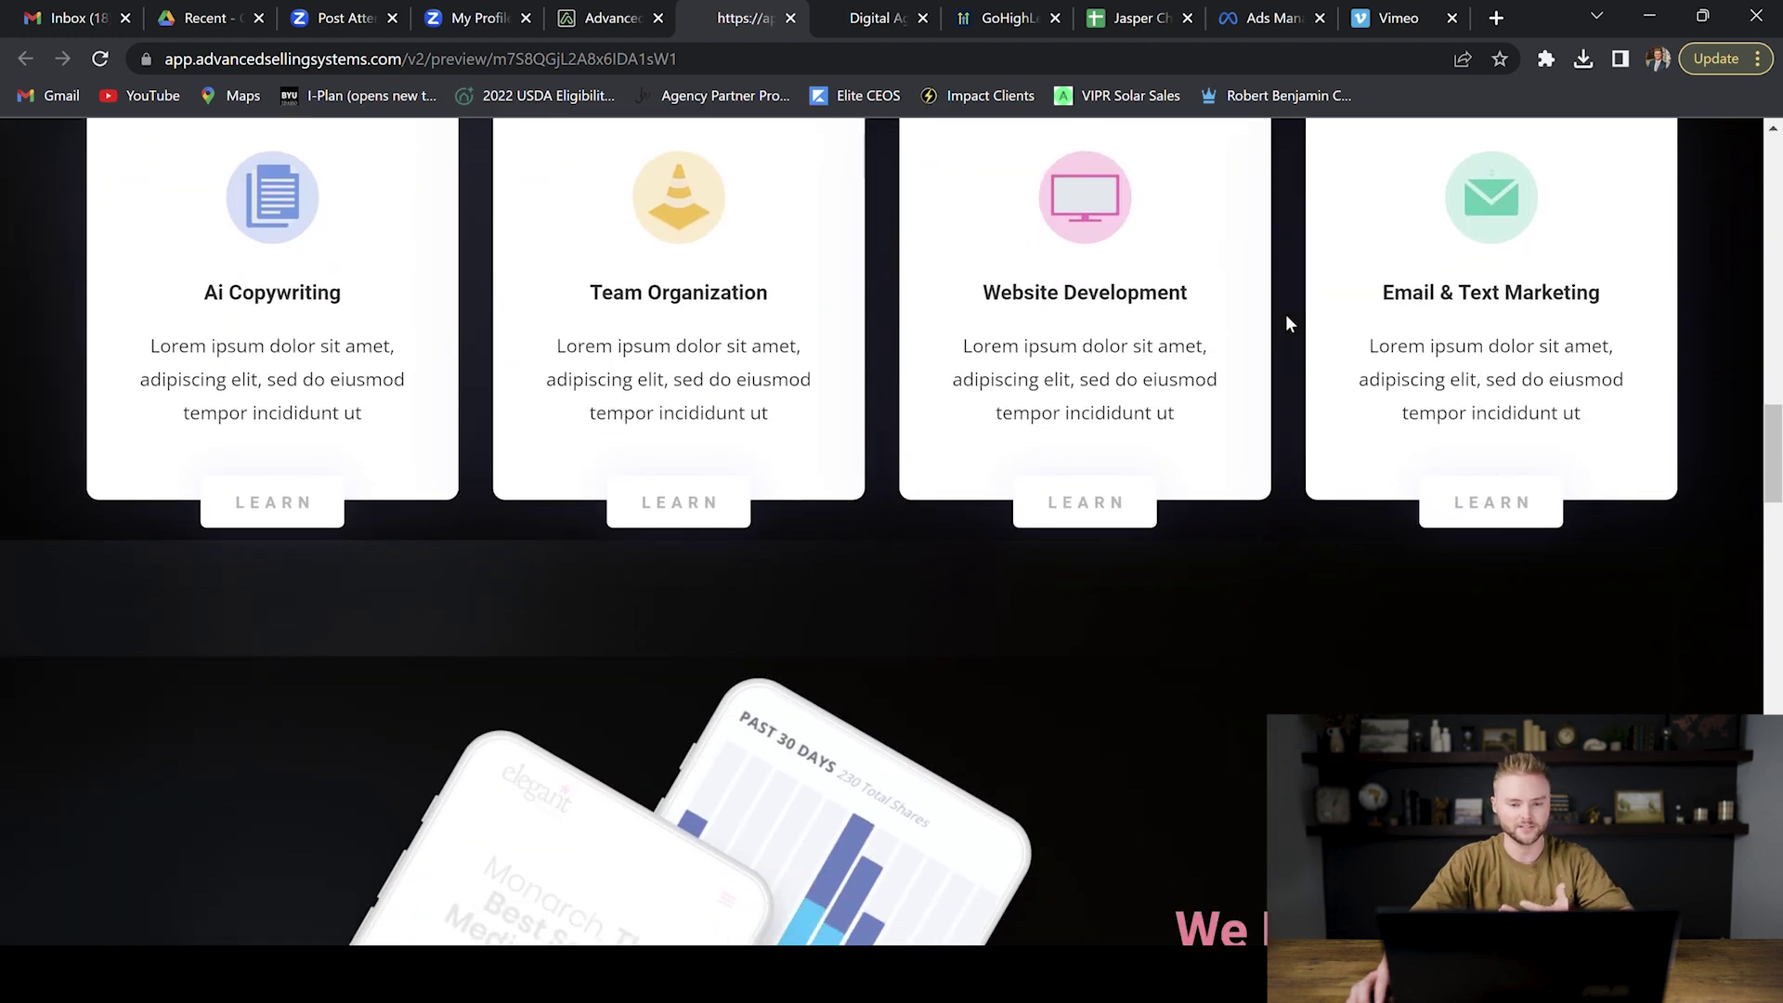
scroll(1286, 313, down, 3)
scroll(1204, 348, up, 8)
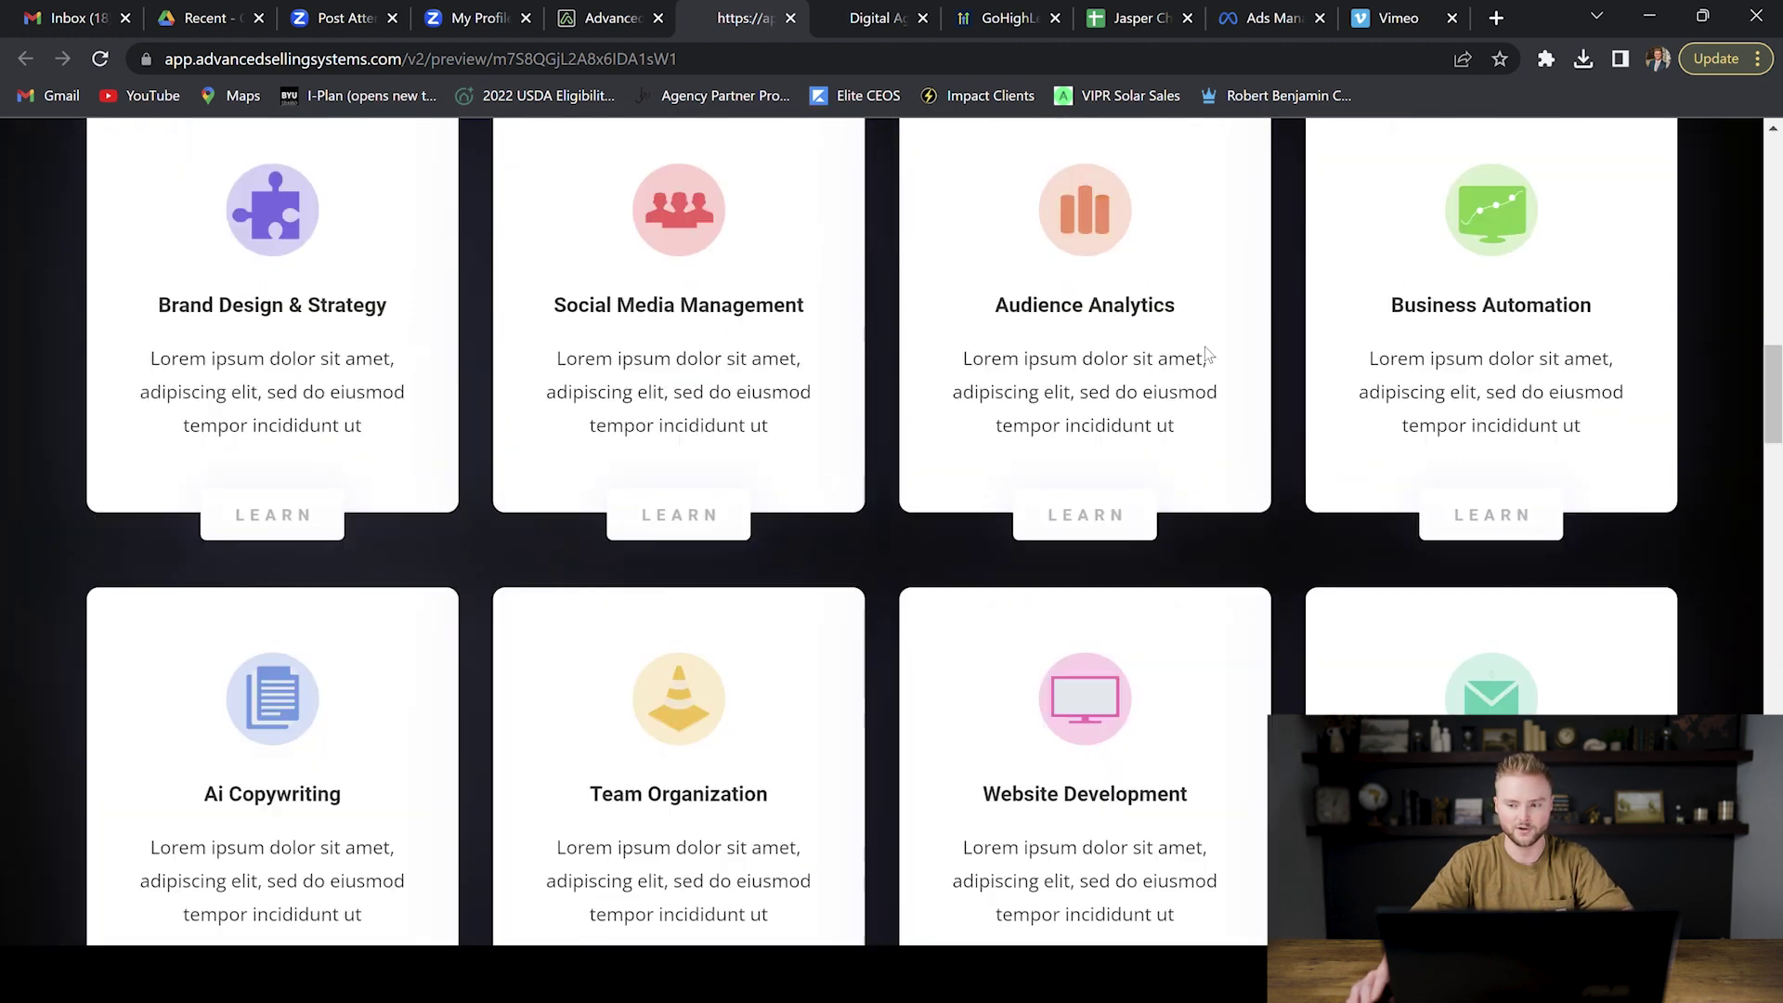
scroll(1205, 347, up, 5)
scroll(1215, 368, up, 5)
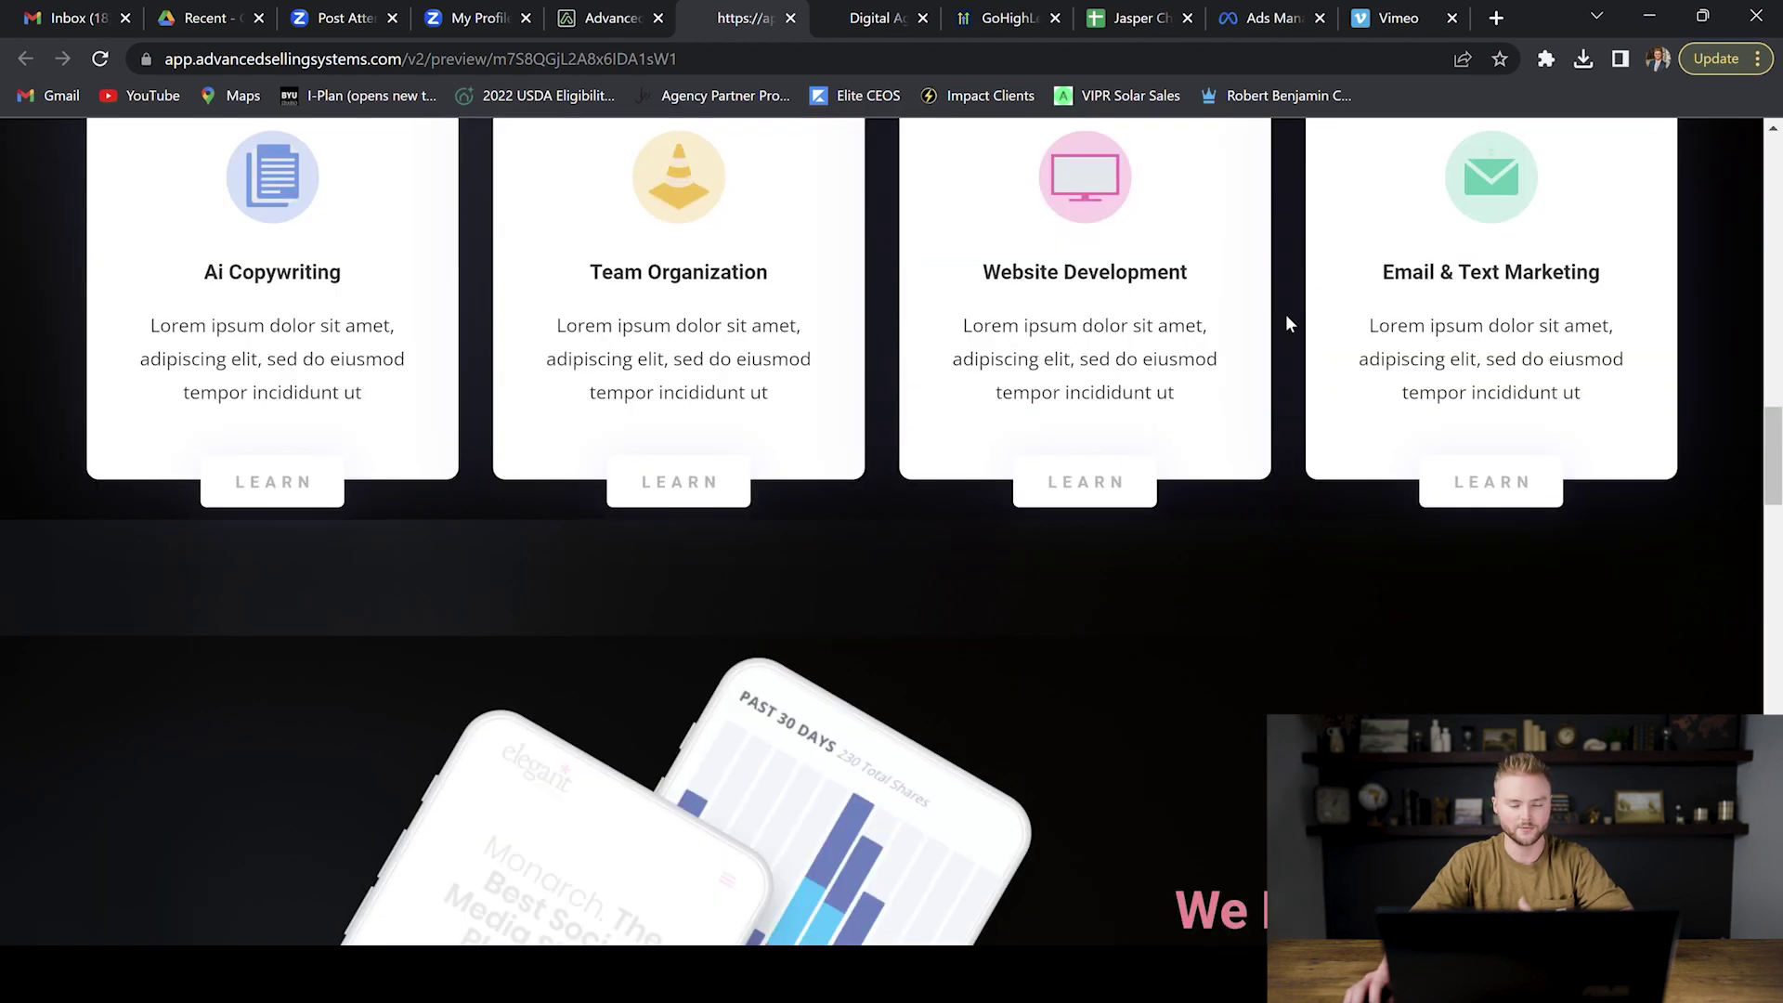
click(1354, 203)
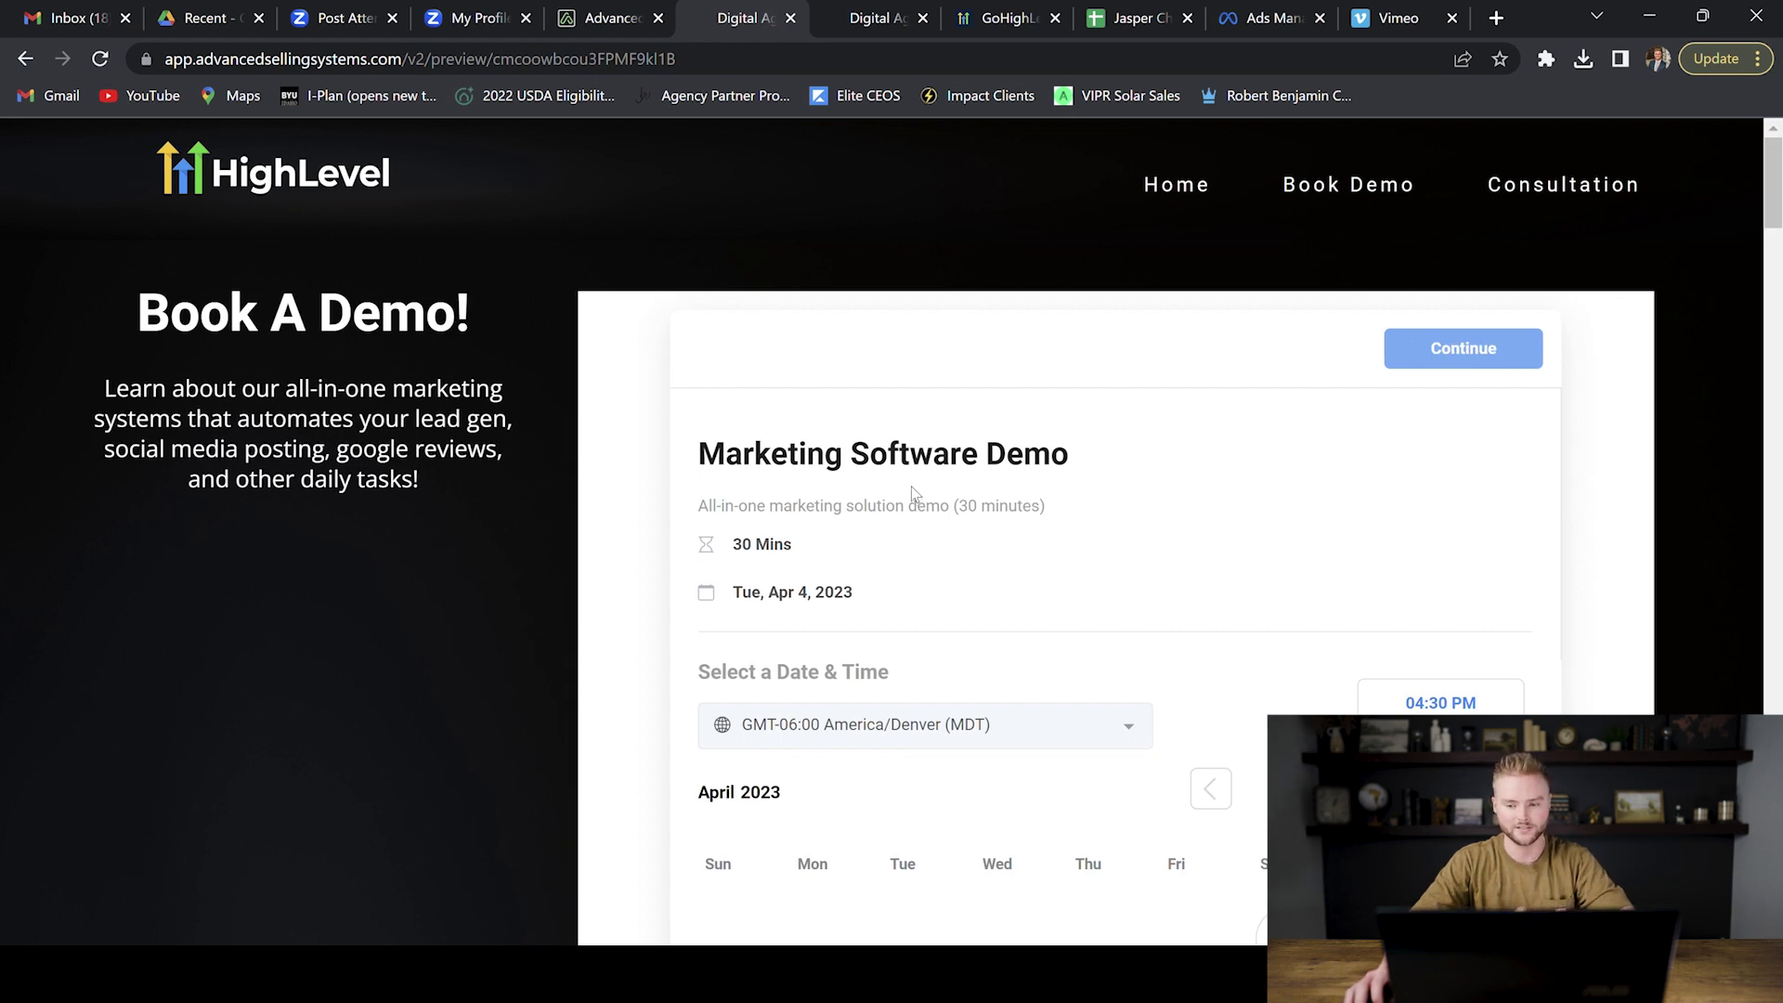
Go to the Consultation page with the embedded survey.
click(1529, 200)
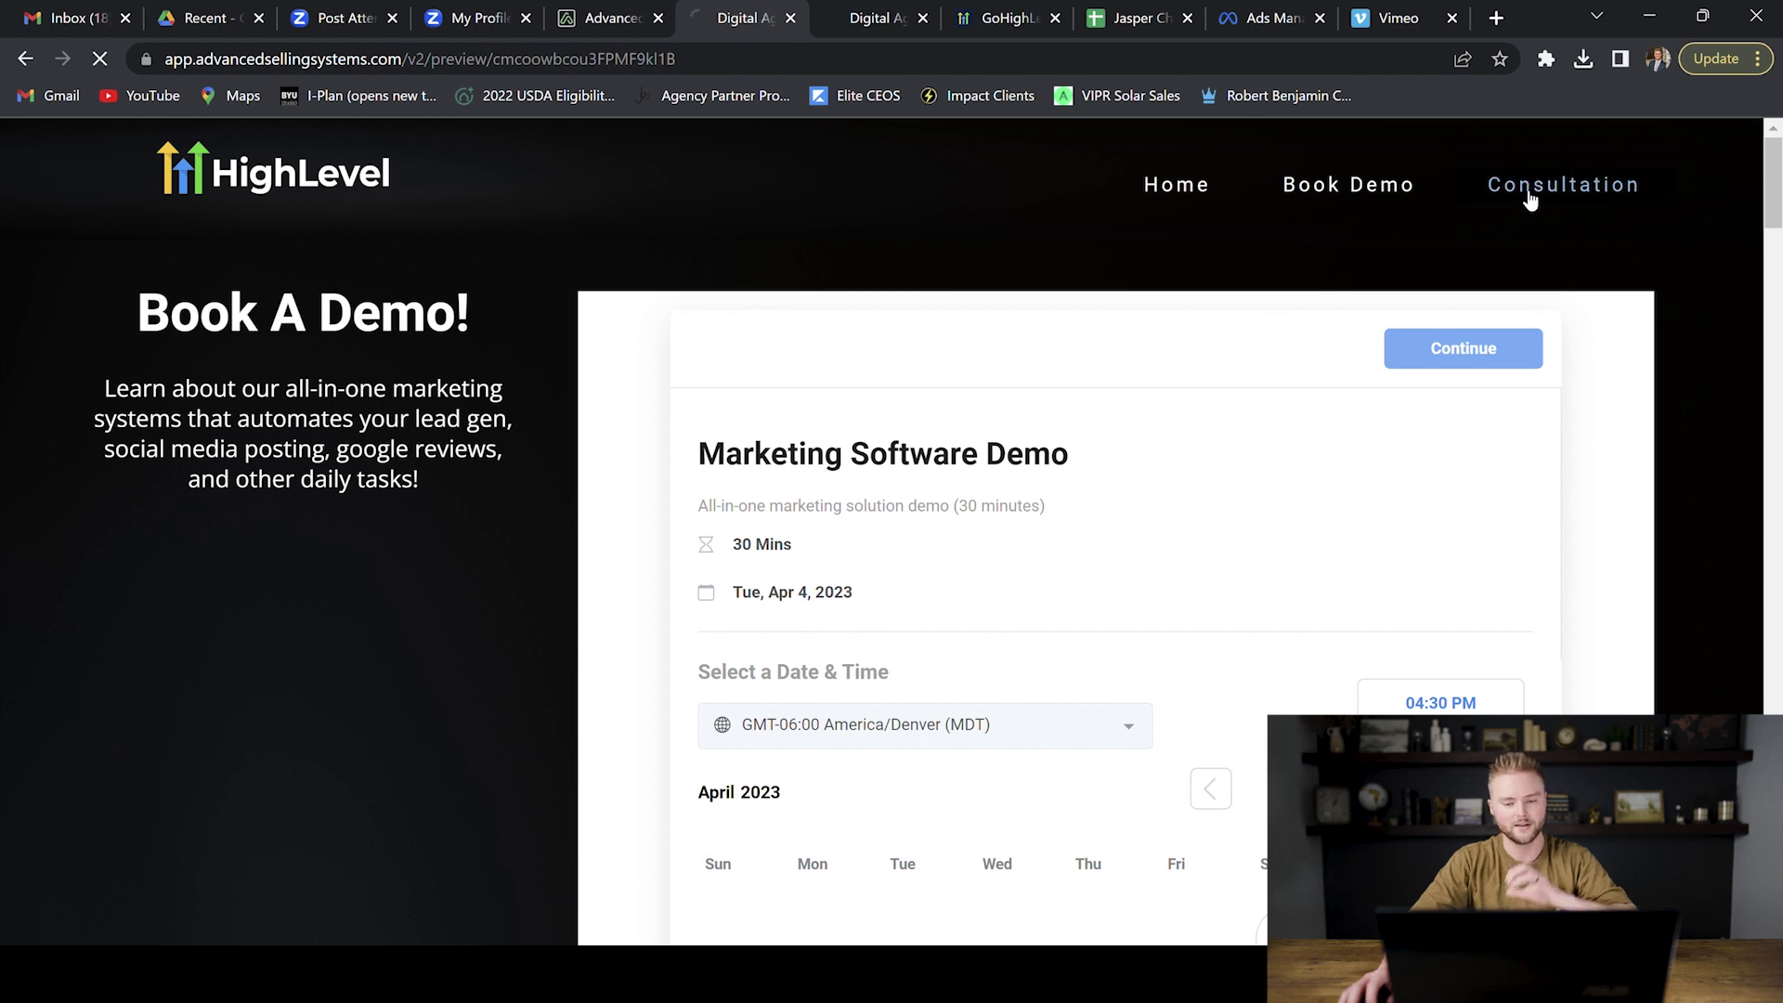